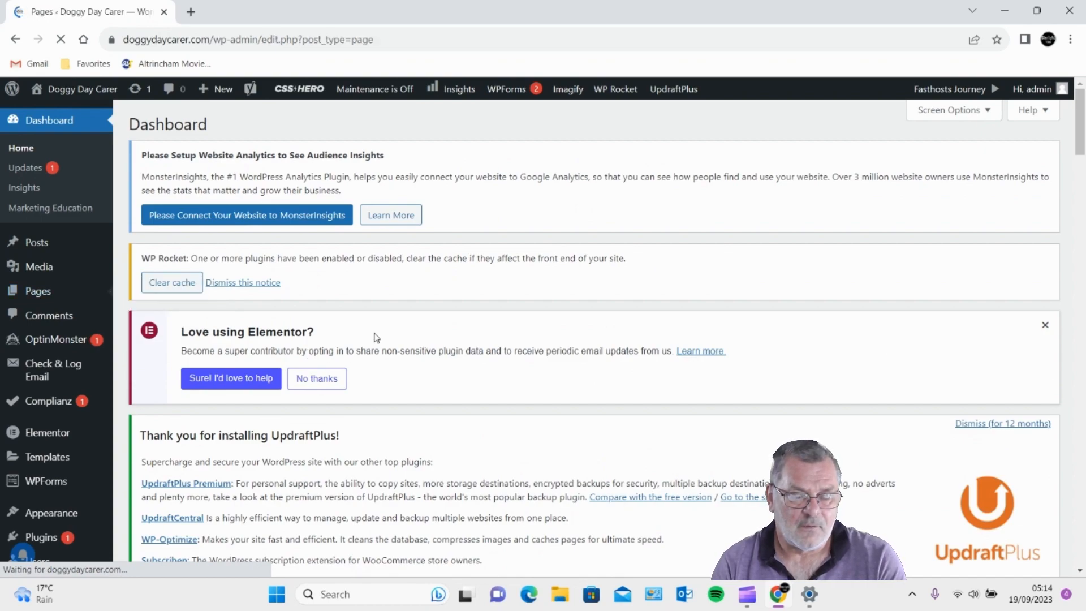
# - Scroll through the Pages list showing About, Availability, Contact and the other published pages
pyautogui.scroll(-5, 375, 336)
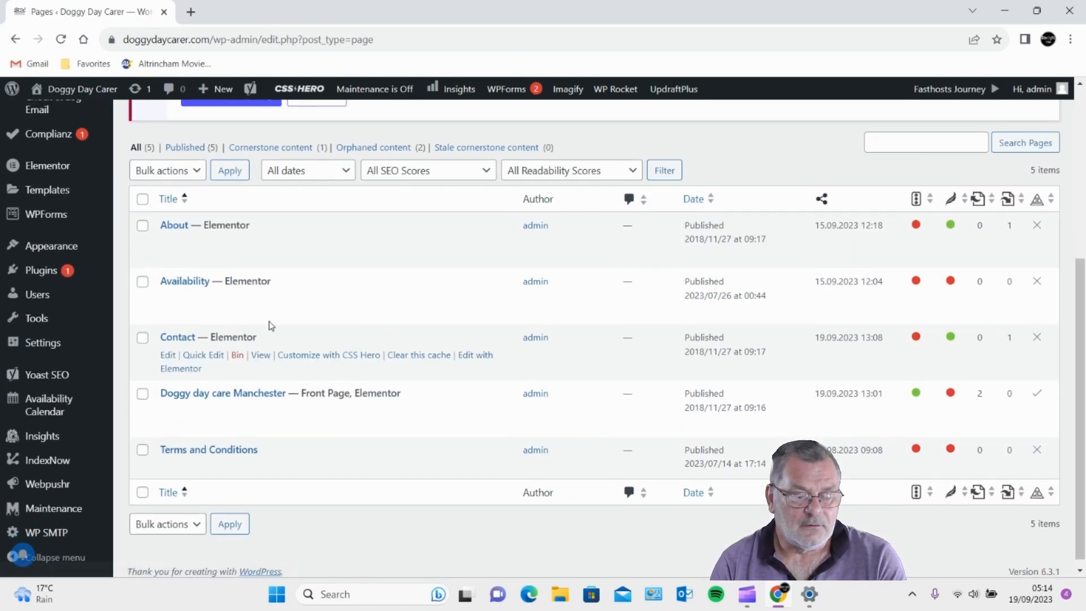
# - Review the Contact page's contact details and existing form in Elementor, then return to Pages
pyautogui.scroll(-1, 254, 322)
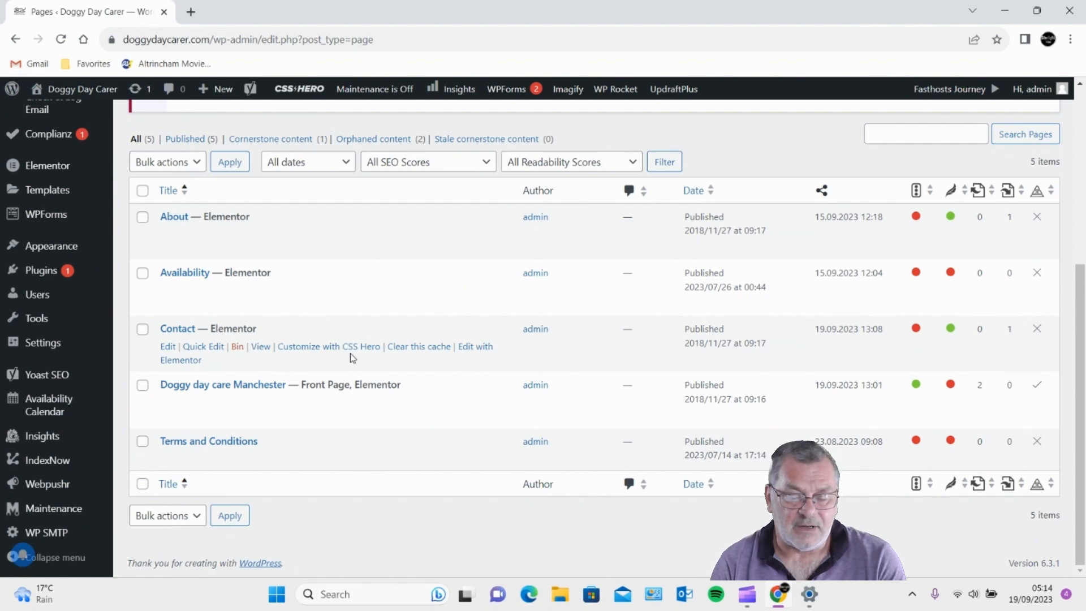
pyautogui.click(479, 353)
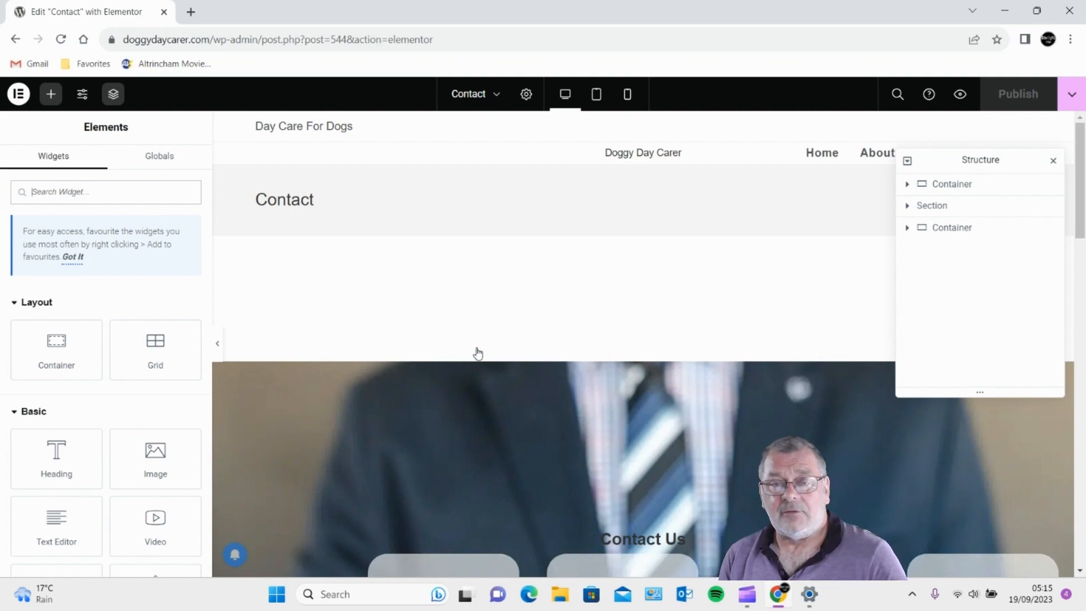
pyautogui.scroll(-6, 439, 298)
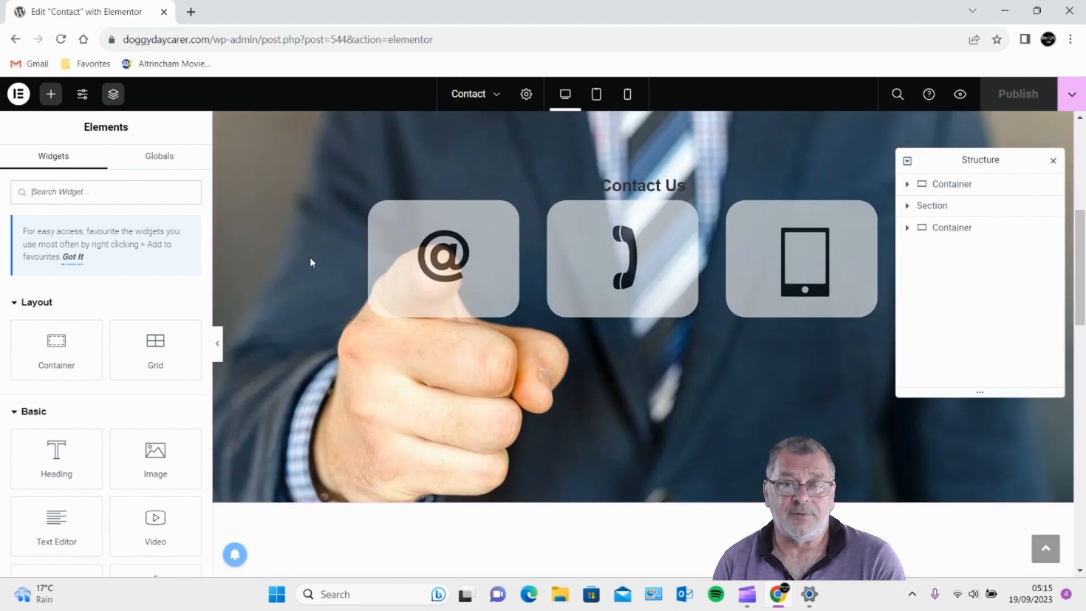
pyautogui.scroll(-11, 310, 257)
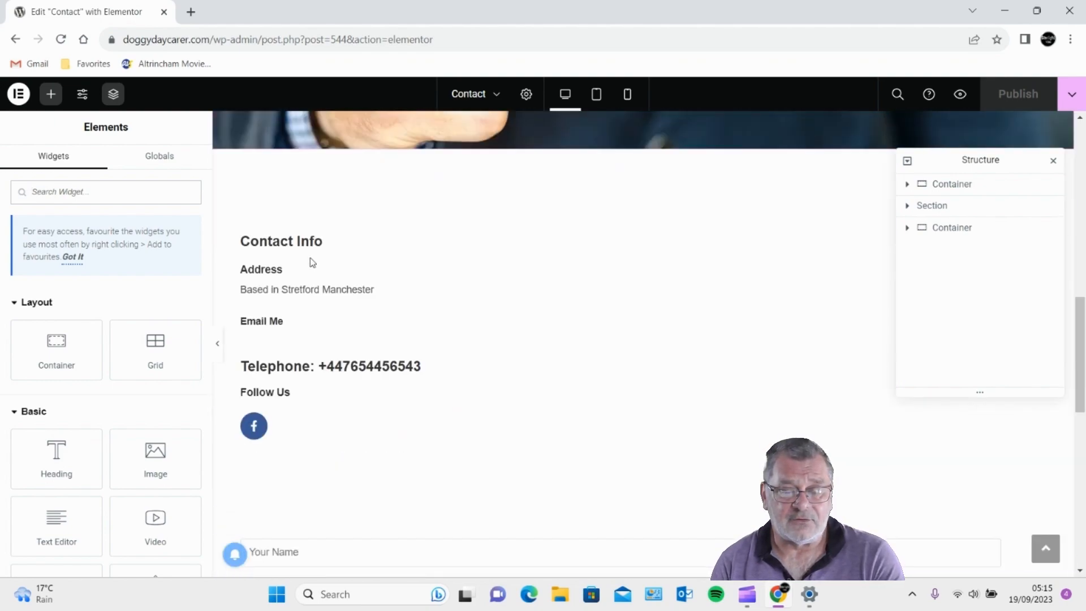
pyautogui.scroll(-1, 320, 266)
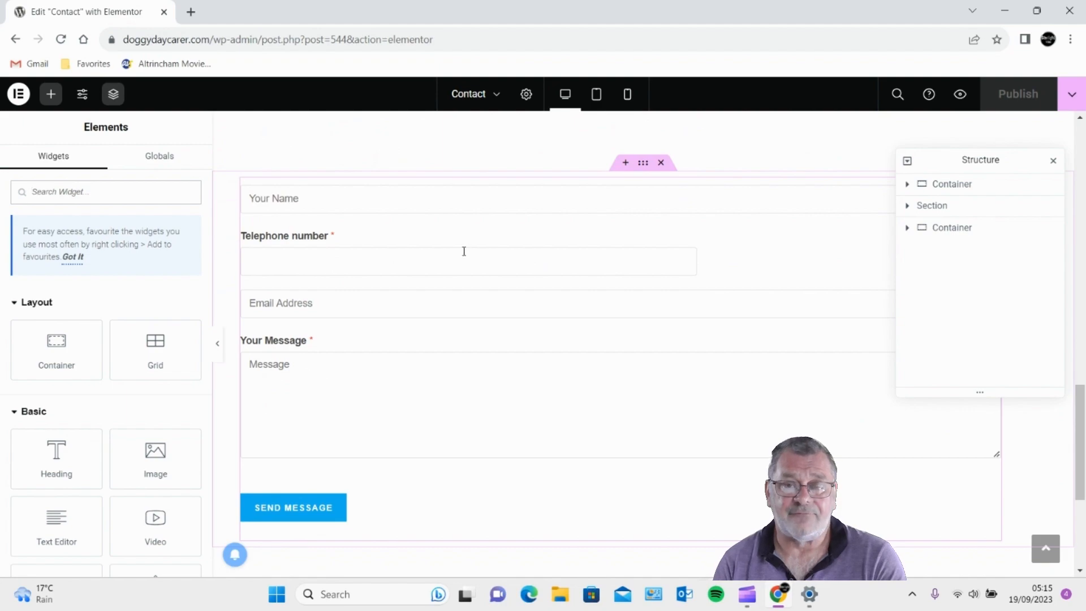
pyautogui.scroll(4, 336, 277)
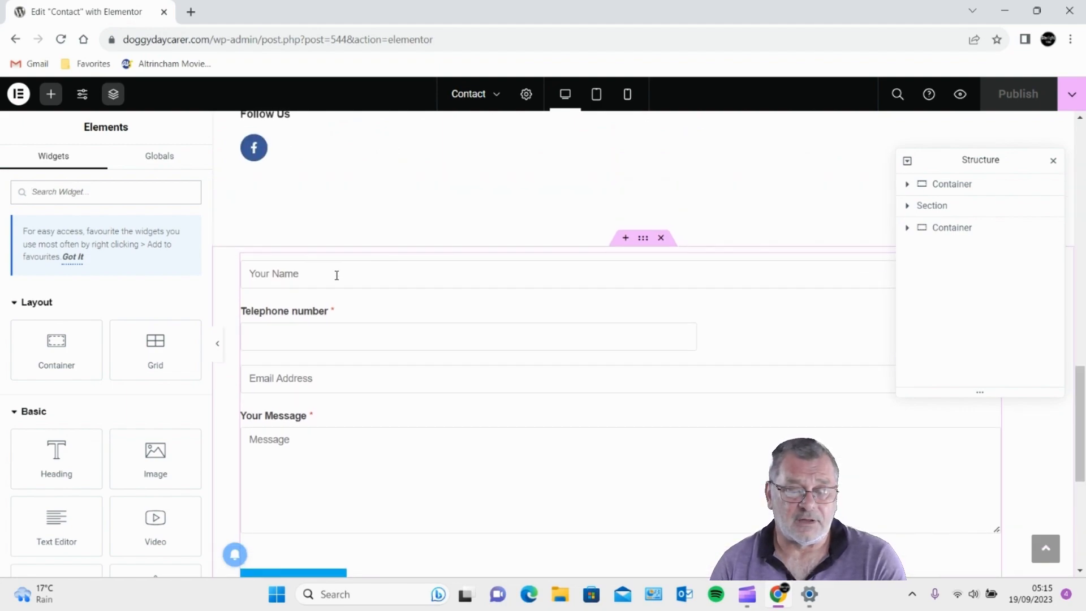
pyautogui.scroll(-3, 322, 291)
pyautogui.scroll(-2, 320, 290)
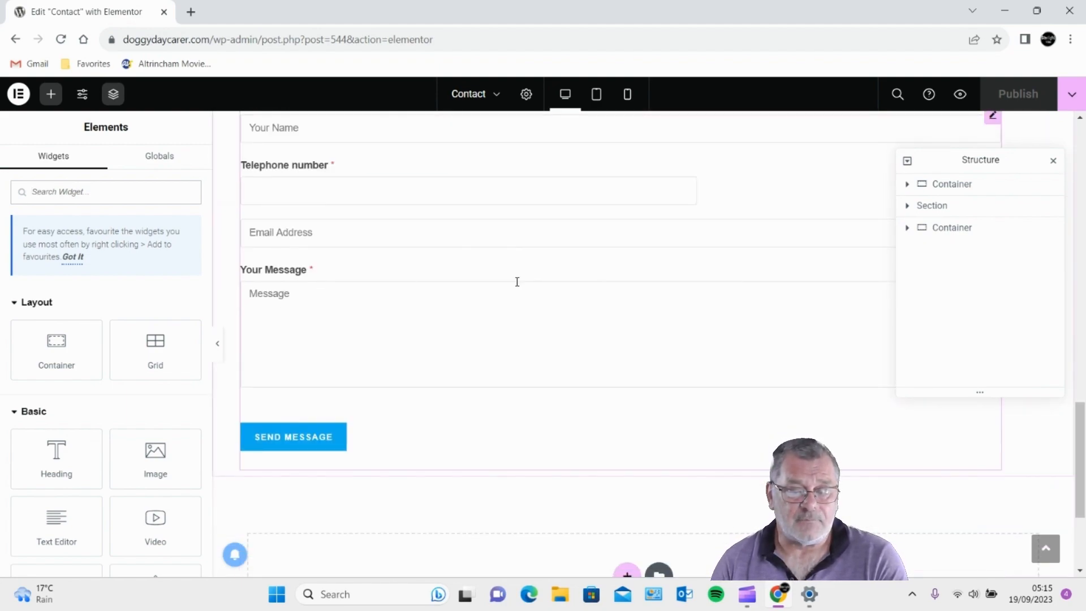
pyautogui.scroll(2, 368, 253)
pyautogui.scroll(1, 362, 272)
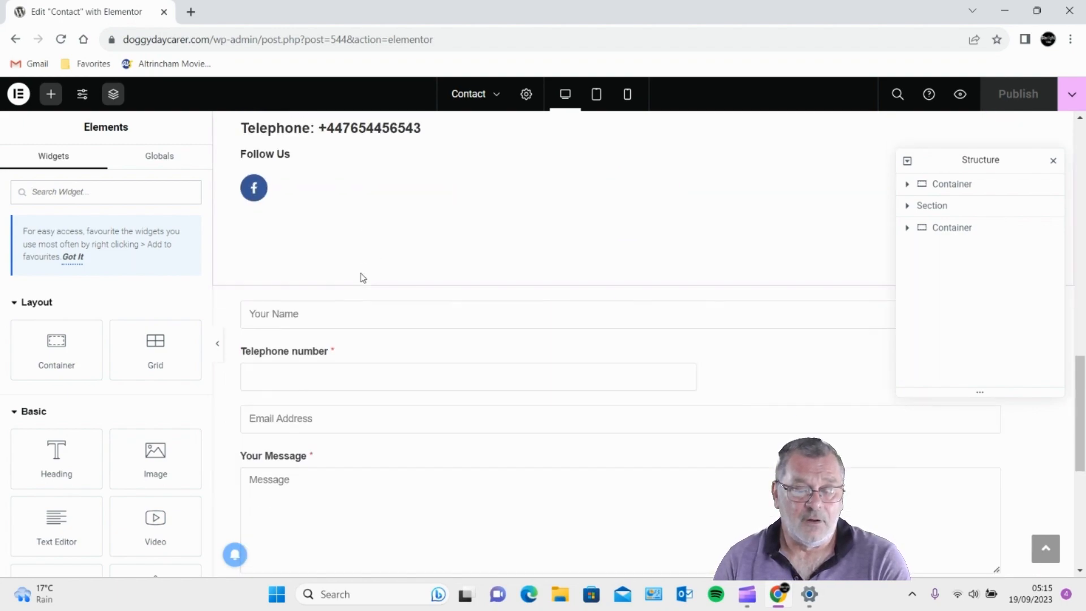
pyautogui.scroll(-1, 359, 275)
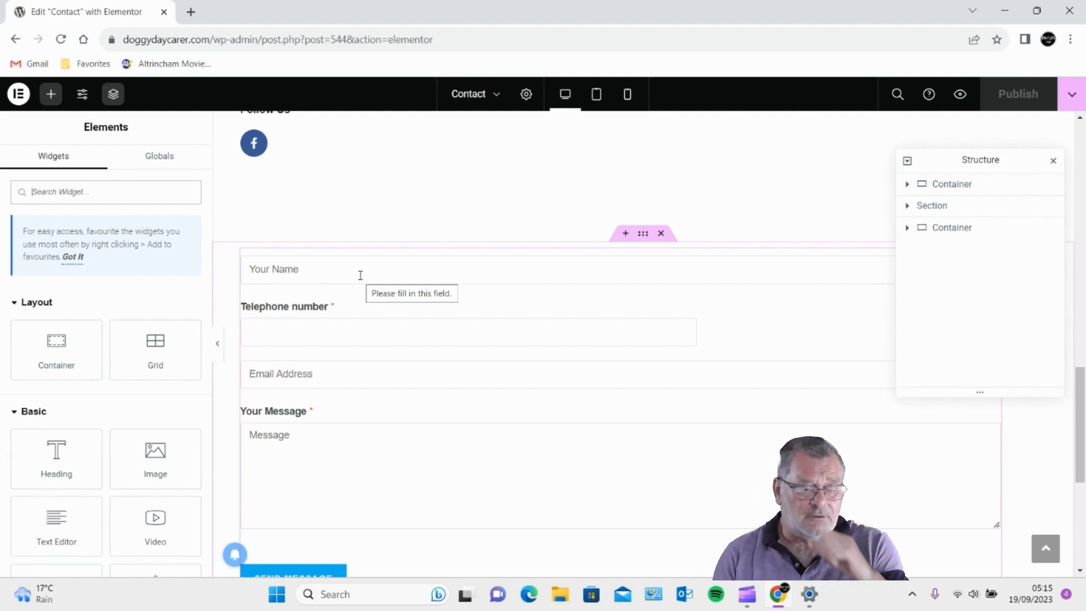
pyautogui.scroll(-5, 679, 464)
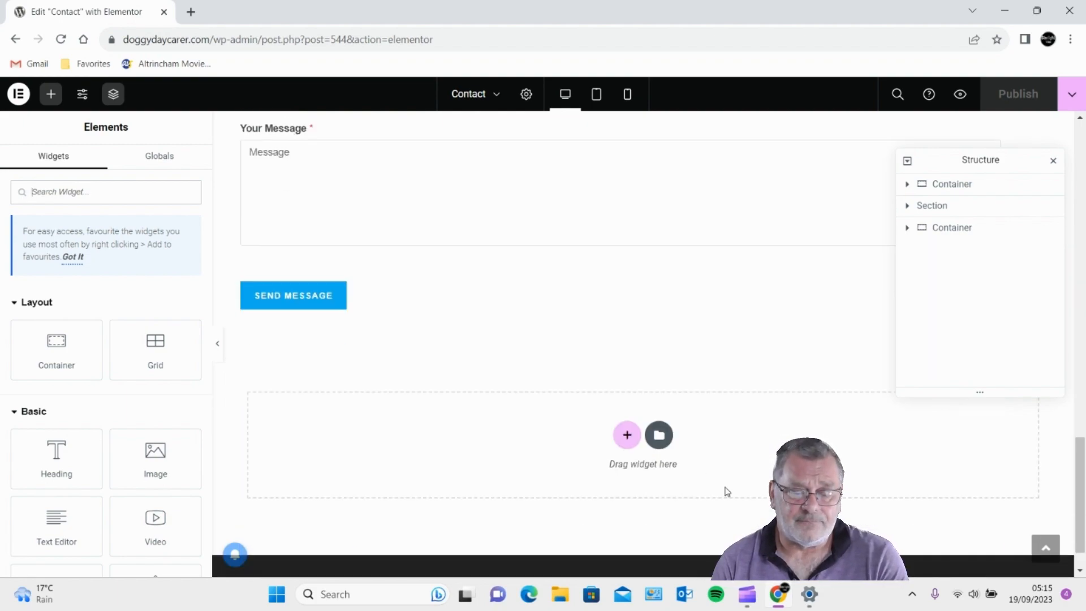
pyautogui.scroll(5, 735, 487)
pyautogui.scroll(3, 743, 462)
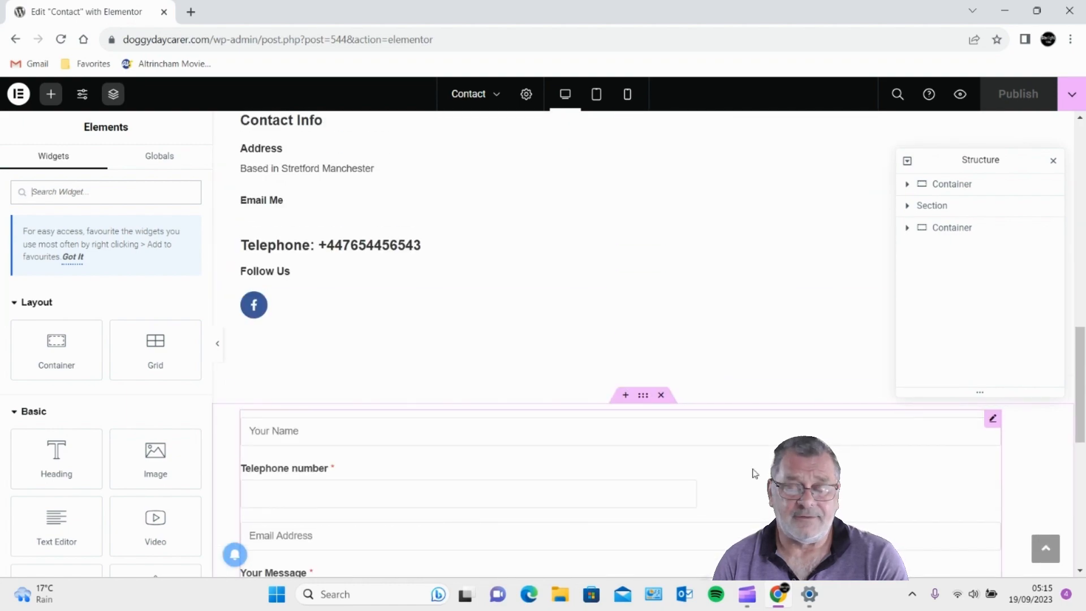
pyautogui.click(16, 39)
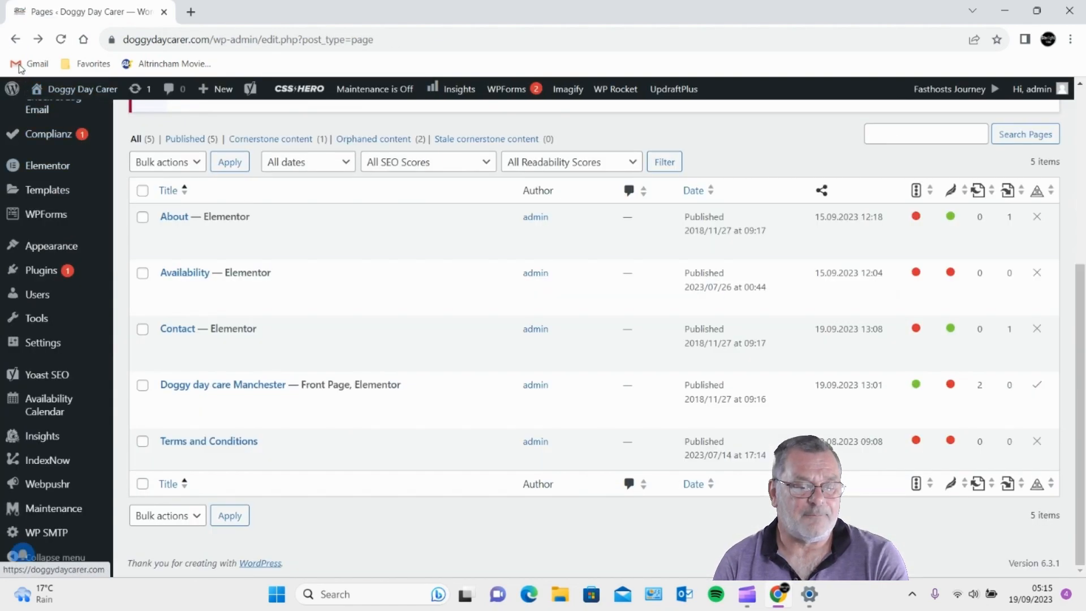
# - Search Add New Plugins for 'forin', then install and activate Forminator
pyautogui.moveTo(67, 353)
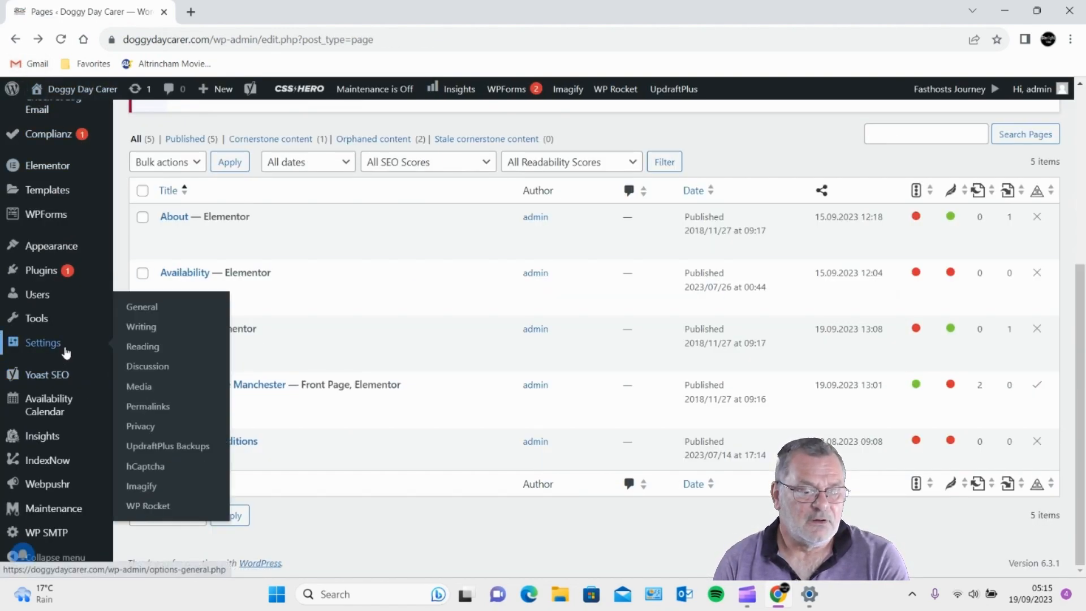
pyautogui.moveTo(38, 274)
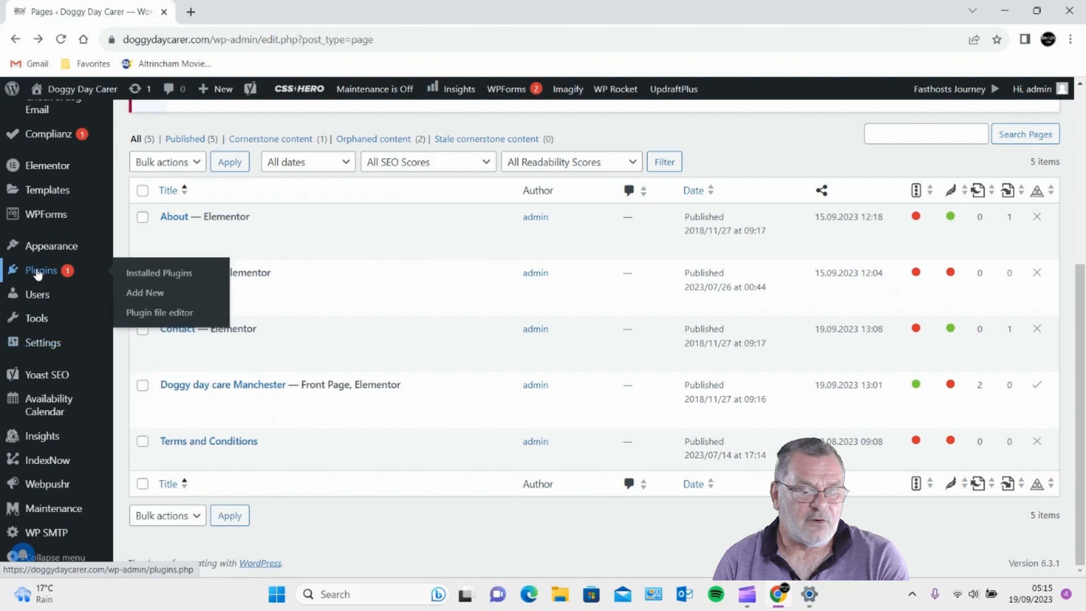
pyautogui.click(138, 297)
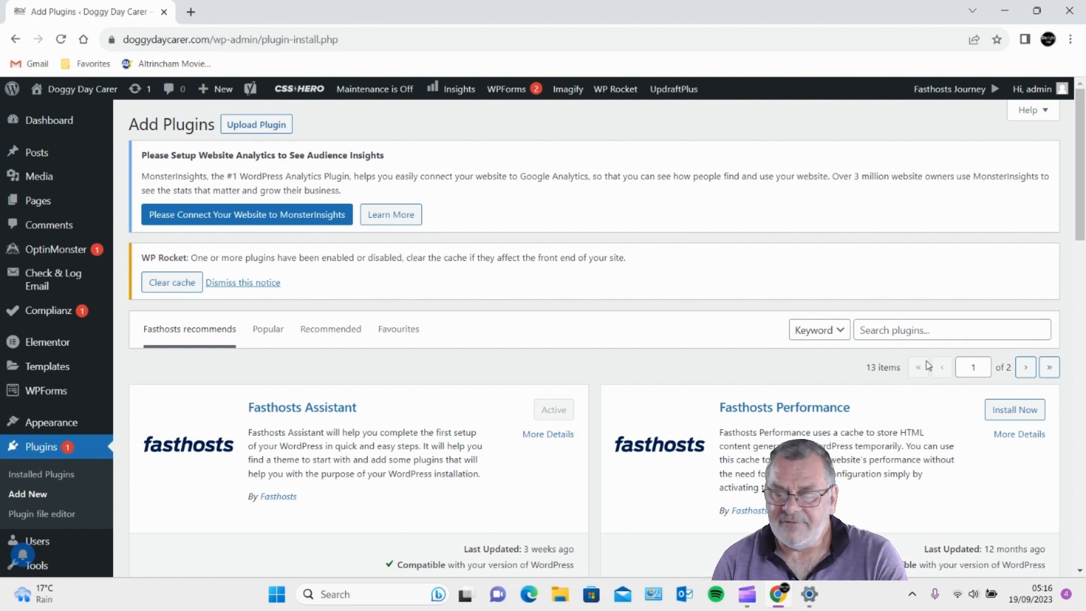
pyautogui.click(902, 329)
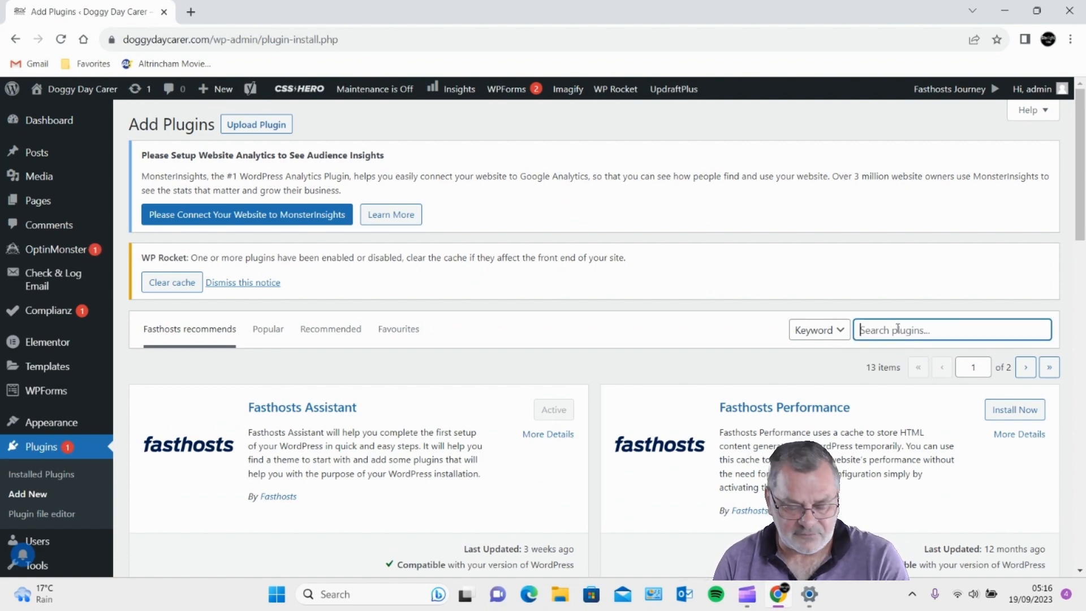
pyautogui.write('fo')
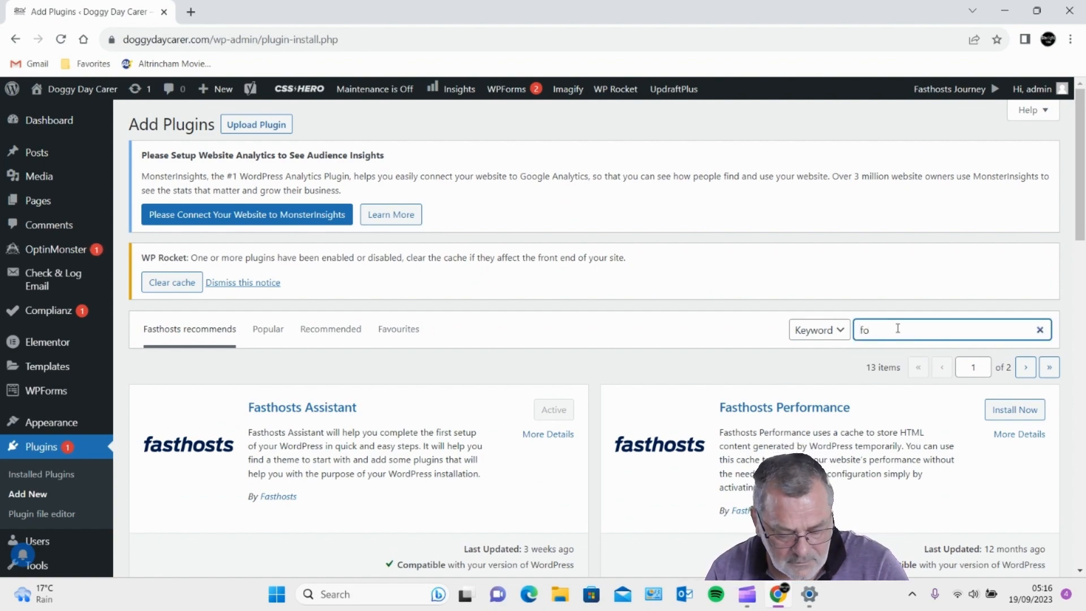
pyautogui.write('r')
pyautogui.write('inator')
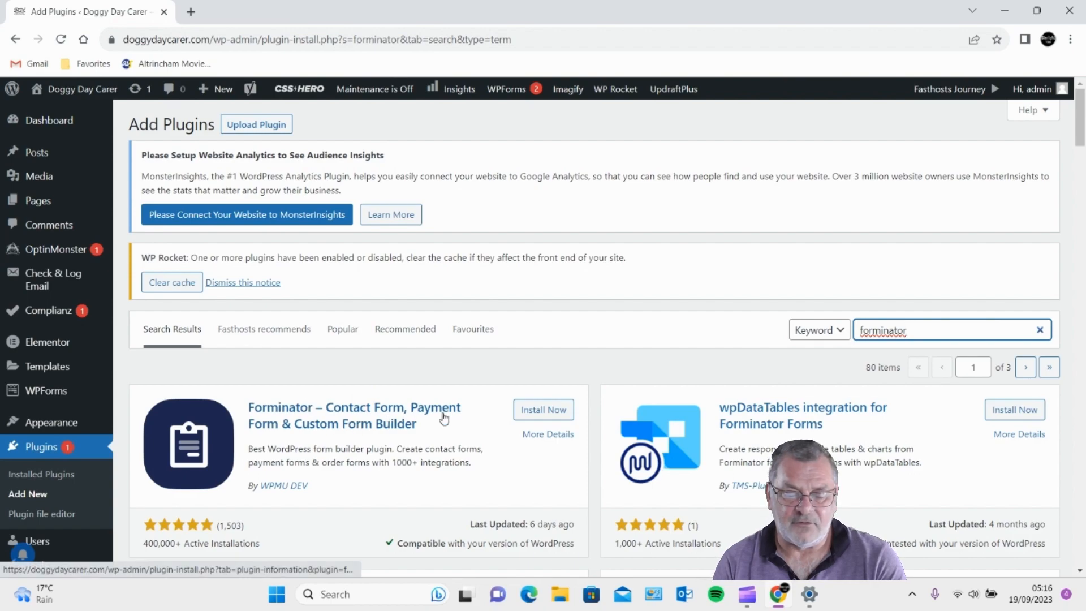
pyautogui.click(545, 411)
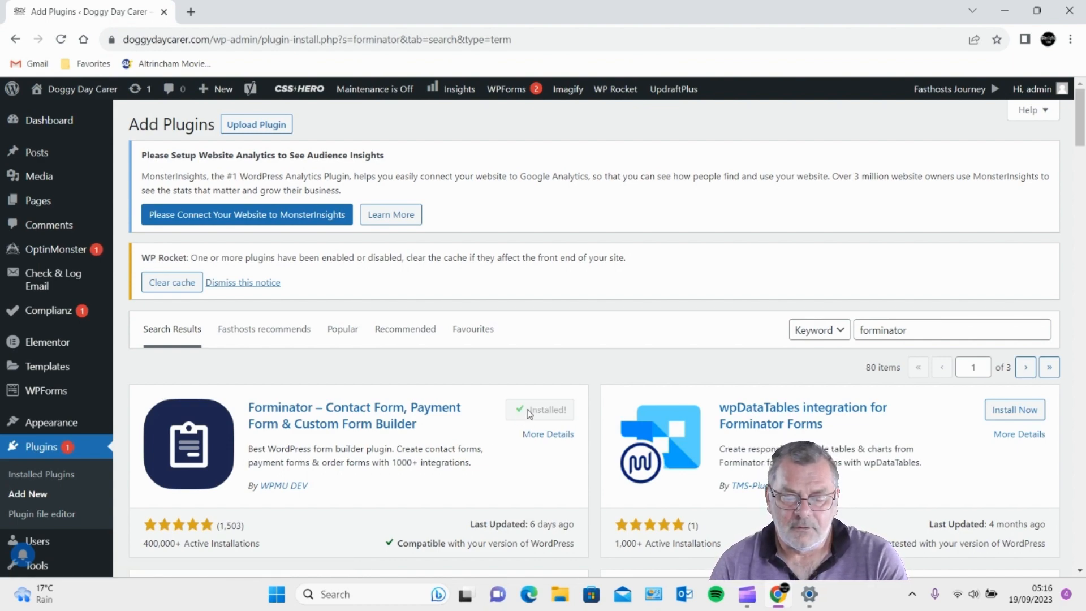
pyautogui.click(538, 409)
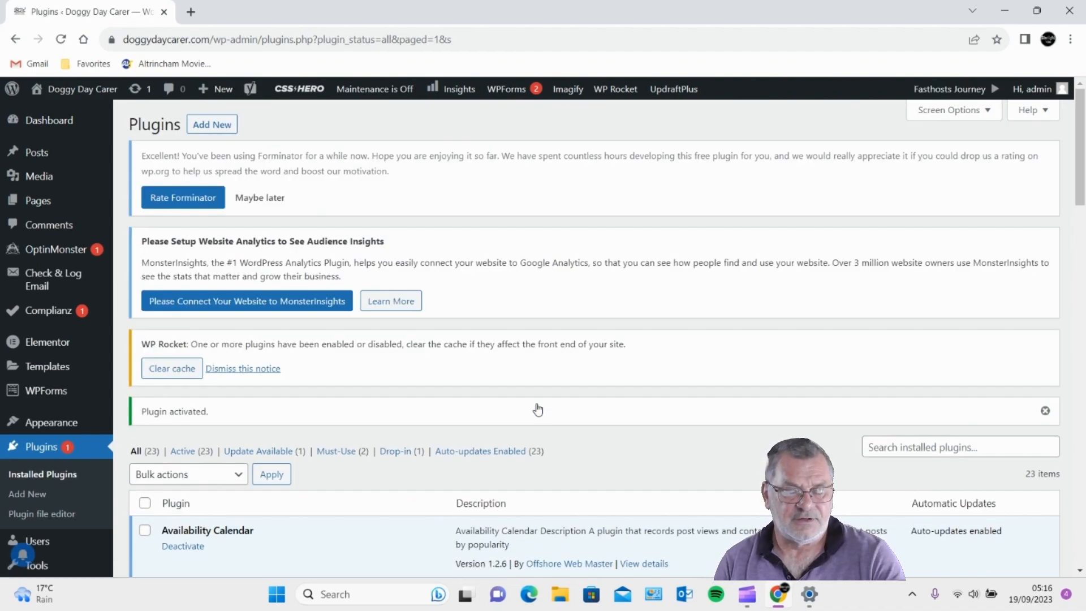
# - Create a Forminator form from the Blank template named 'new form'
pyautogui.scroll(-5, 37, 416)
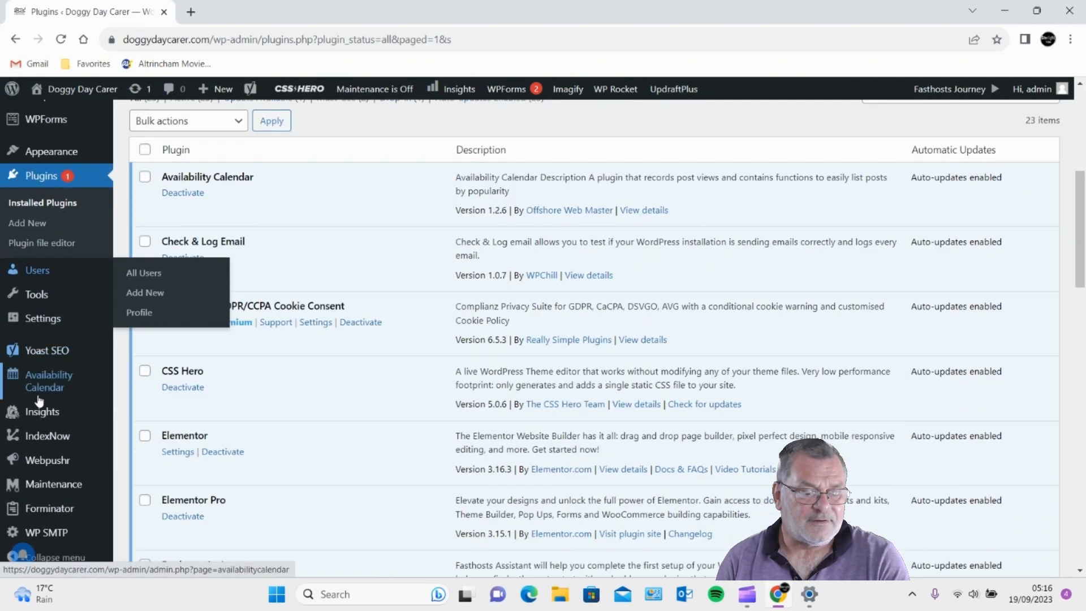
pyautogui.scroll(-6, 39, 400)
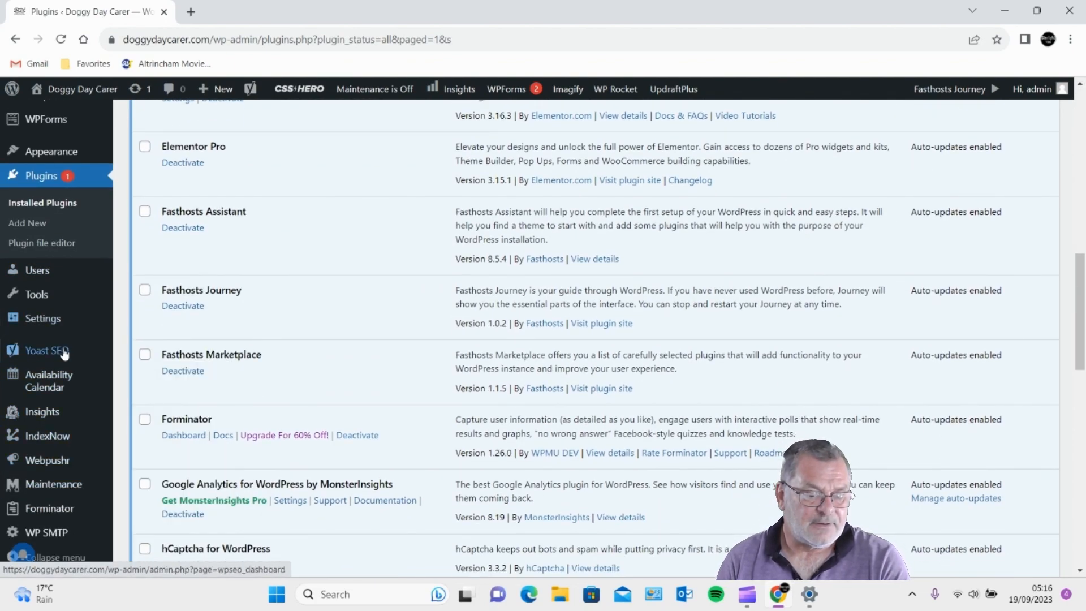
pyautogui.moveTo(62, 513)
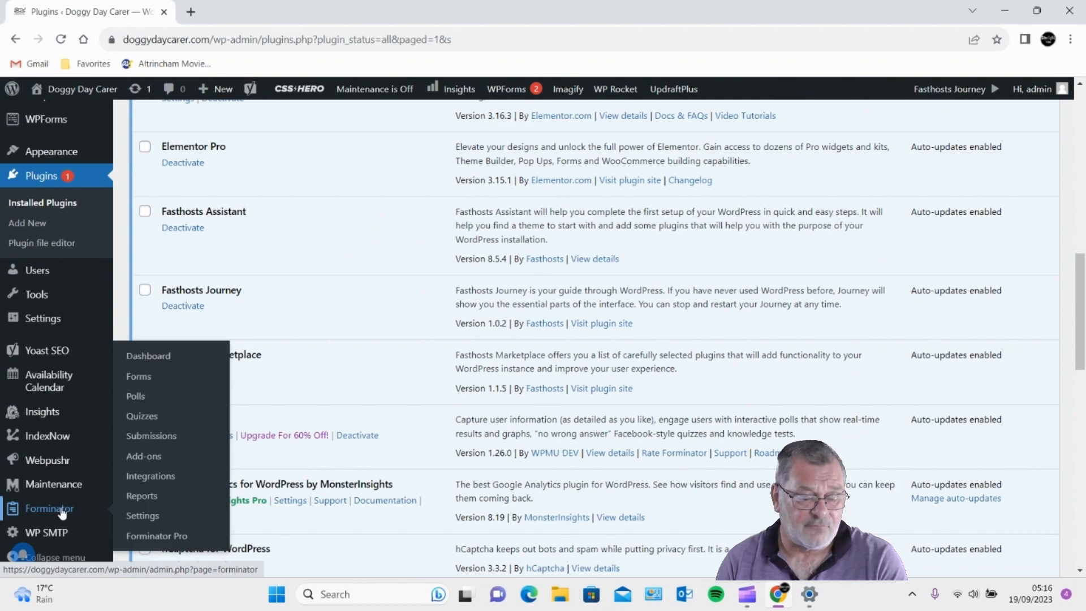
pyautogui.click(143, 378)
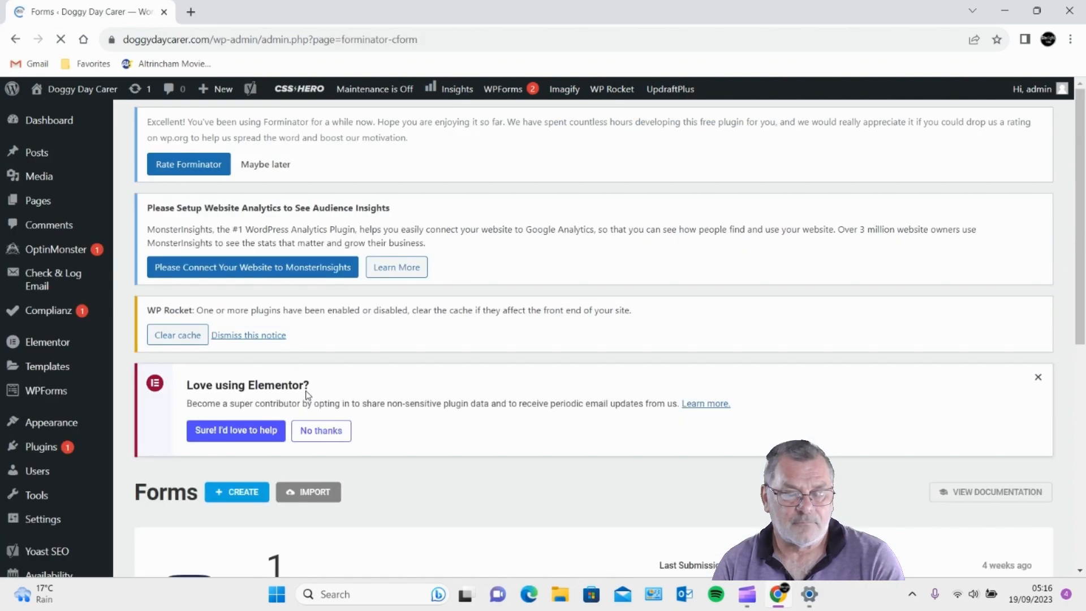
pyautogui.click(252, 494)
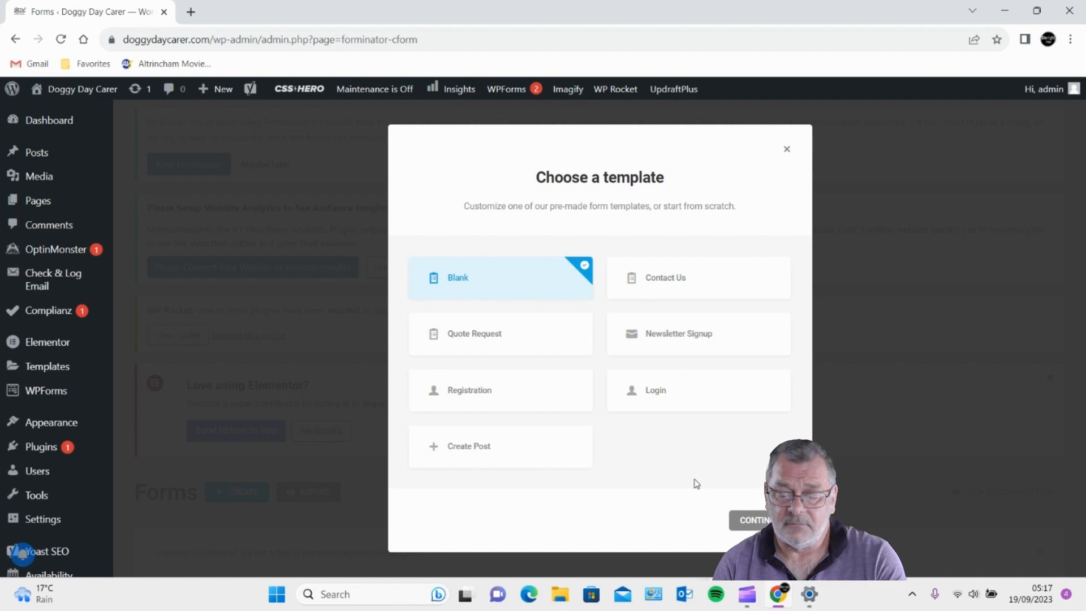
pyautogui.click(752, 520)
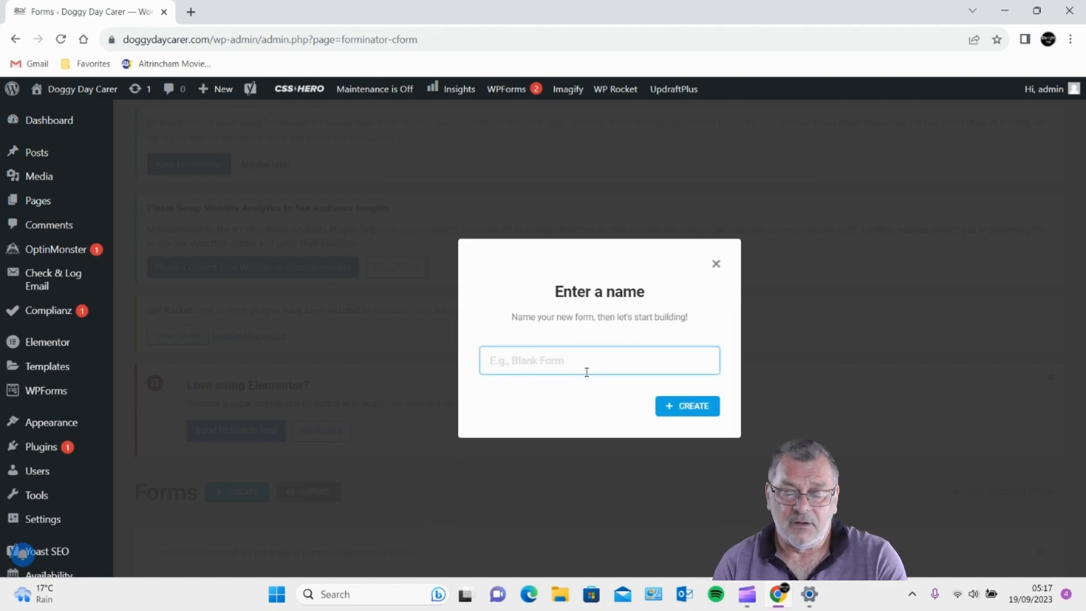
pyautogui.write('new f')
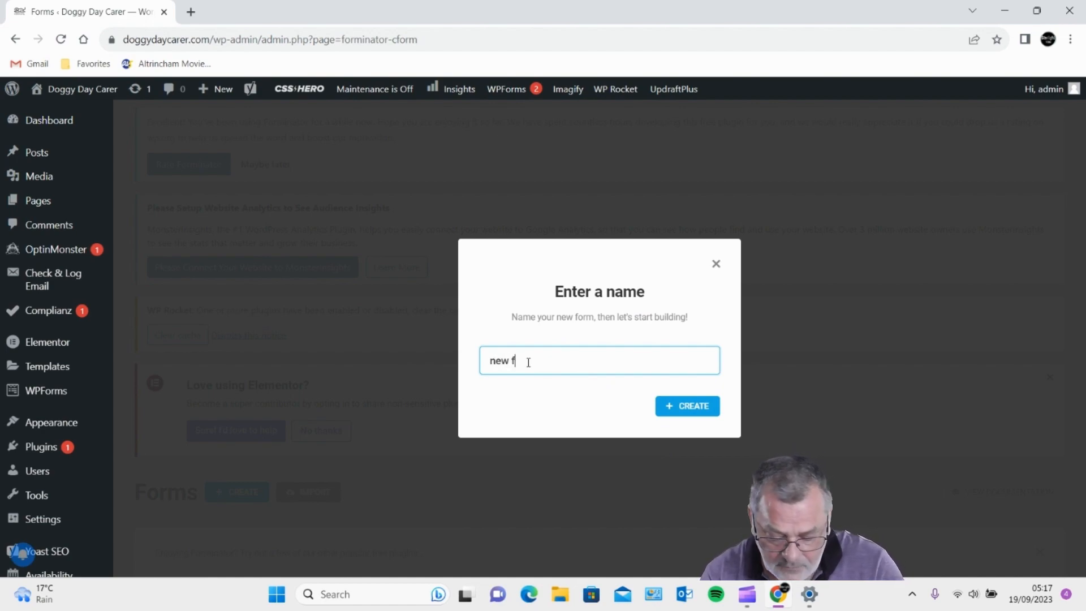
pyautogui.write('orm')
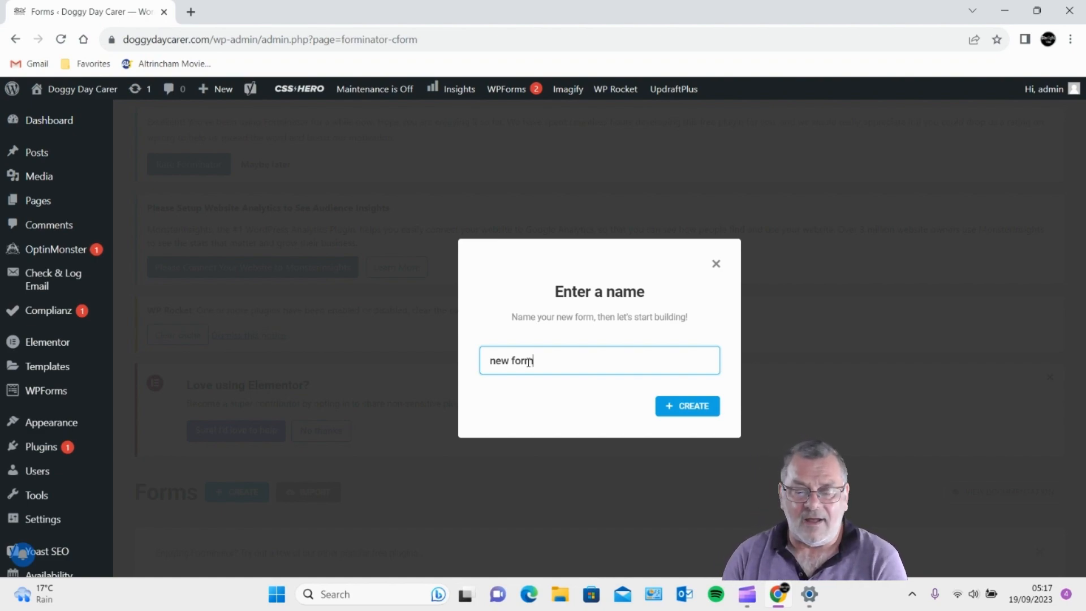
pyautogui.click(698, 406)
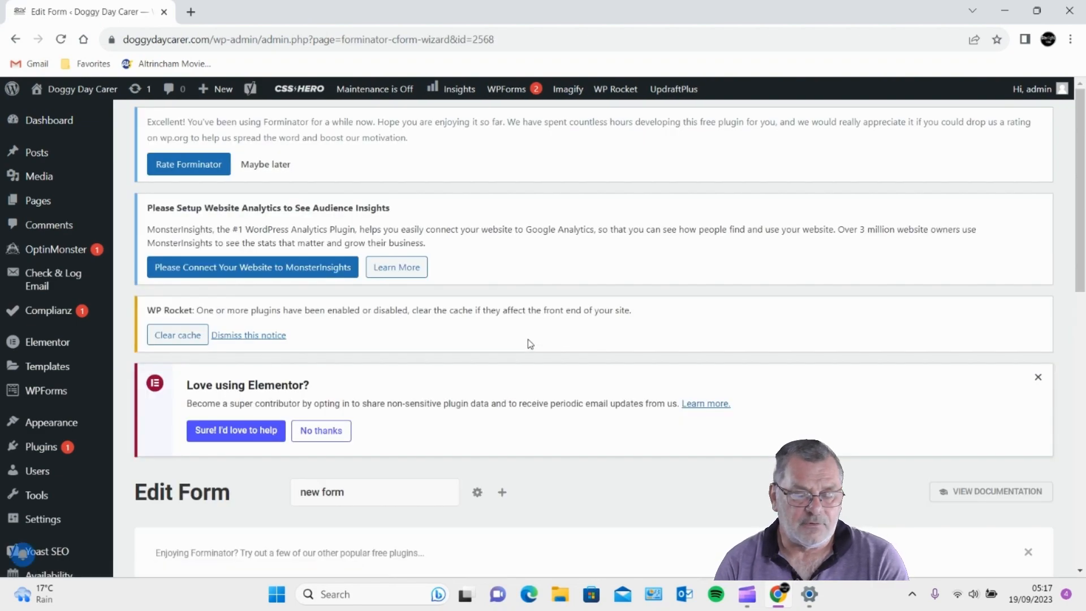
pyautogui.scroll(-3, 528, 341)
pyautogui.scroll(-2, 523, 341)
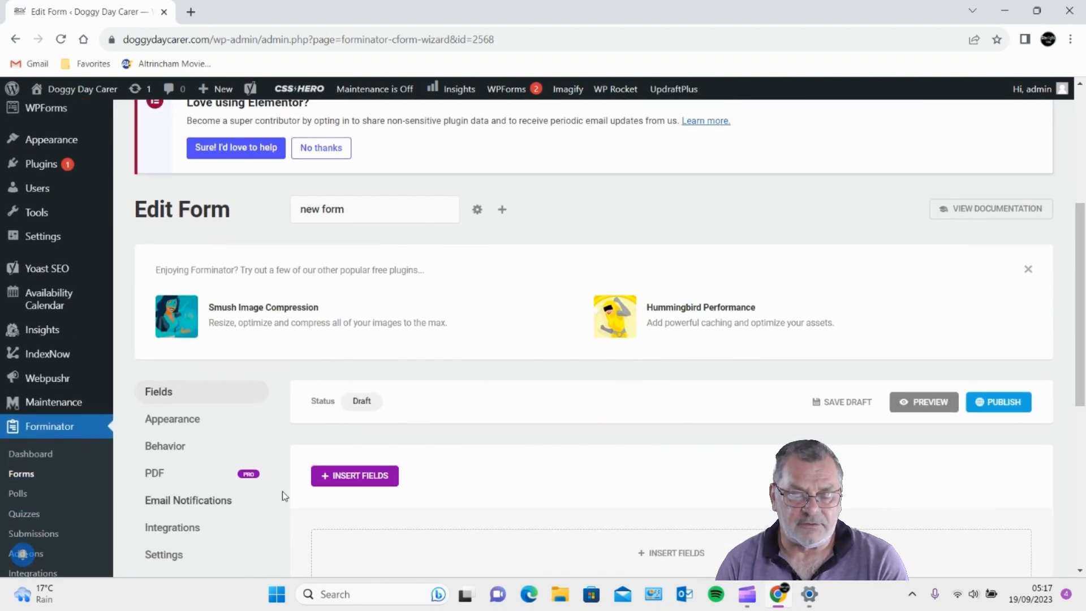
# - Insert Email, Phone and Textarea fields into the 'new form' draft
pyautogui.click(362, 478)
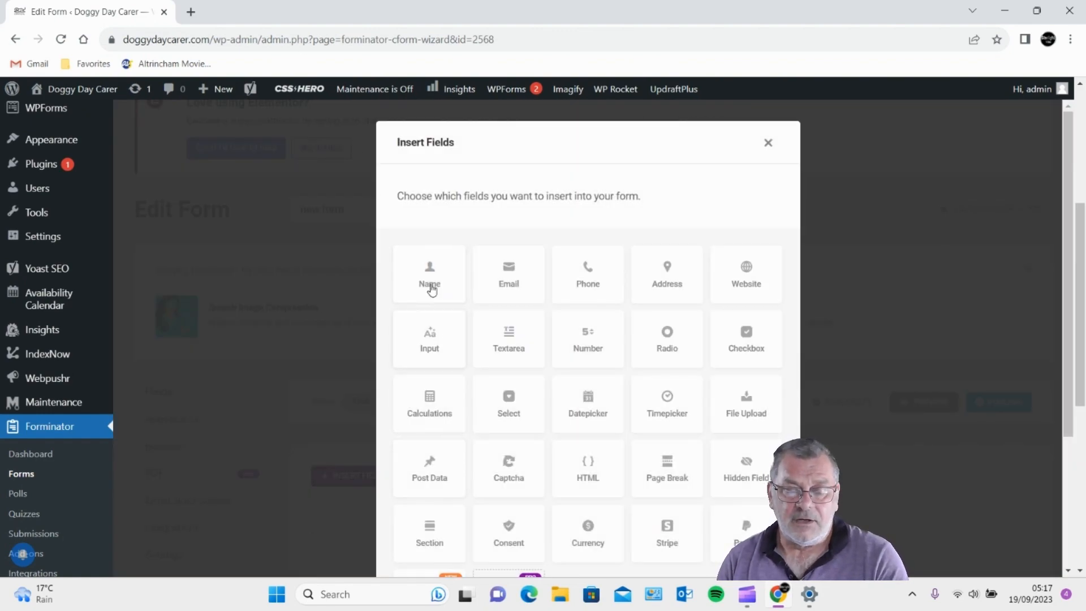
pyautogui.moveTo(429, 284); pyautogui.dragTo(419, 283)
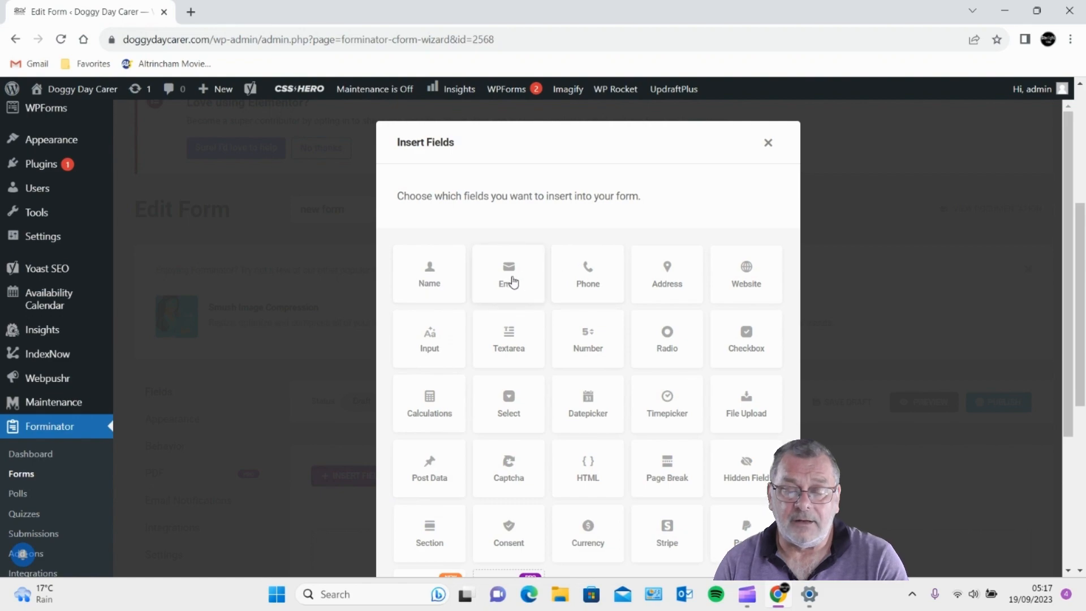
pyautogui.click(509, 281)
pyautogui.click(586, 295)
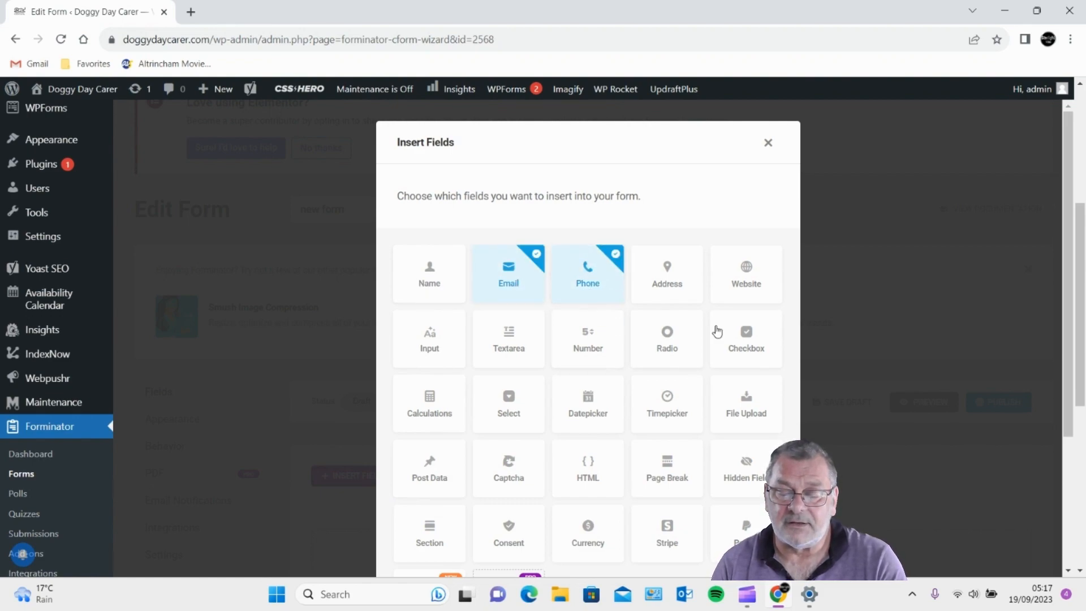
pyautogui.click(509, 356)
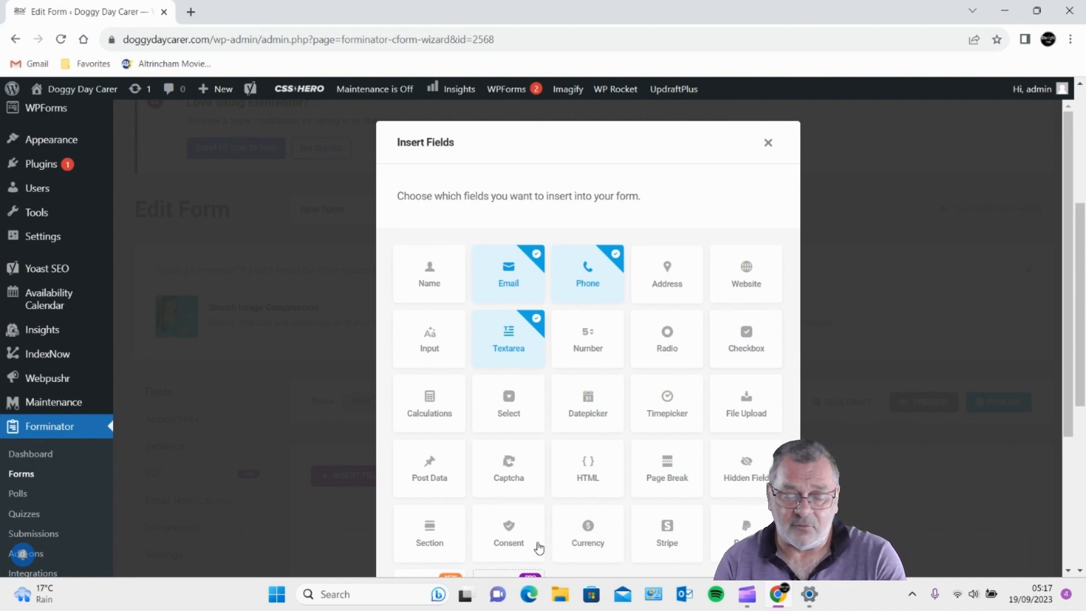
pyautogui.scroll(-5, 565, 472)
pyautogui.scroll(5, 570, 468)
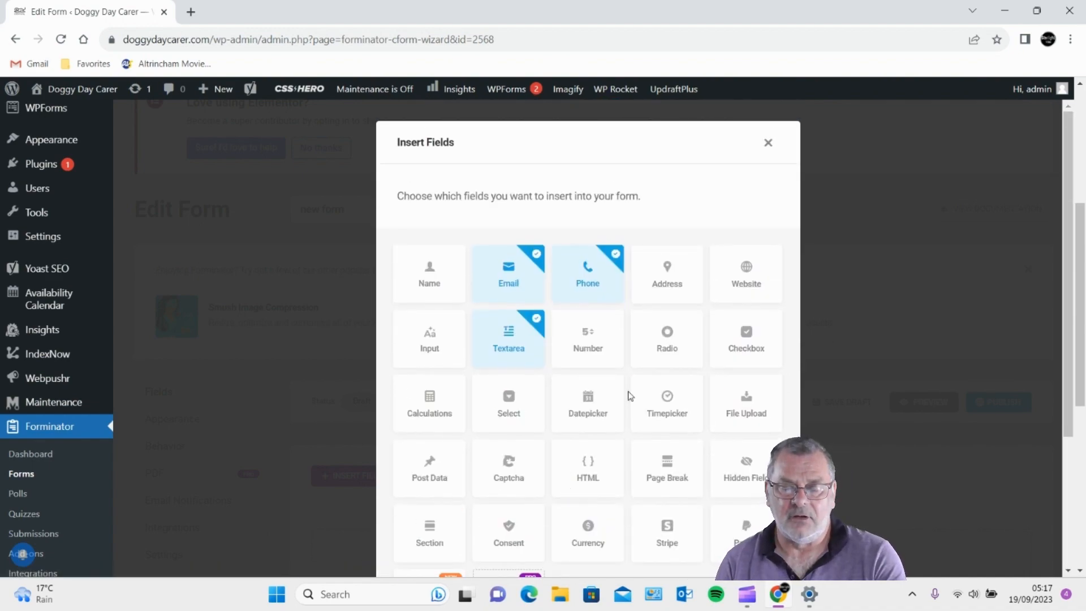
pyautogui.scroll(-5, 506, 425)
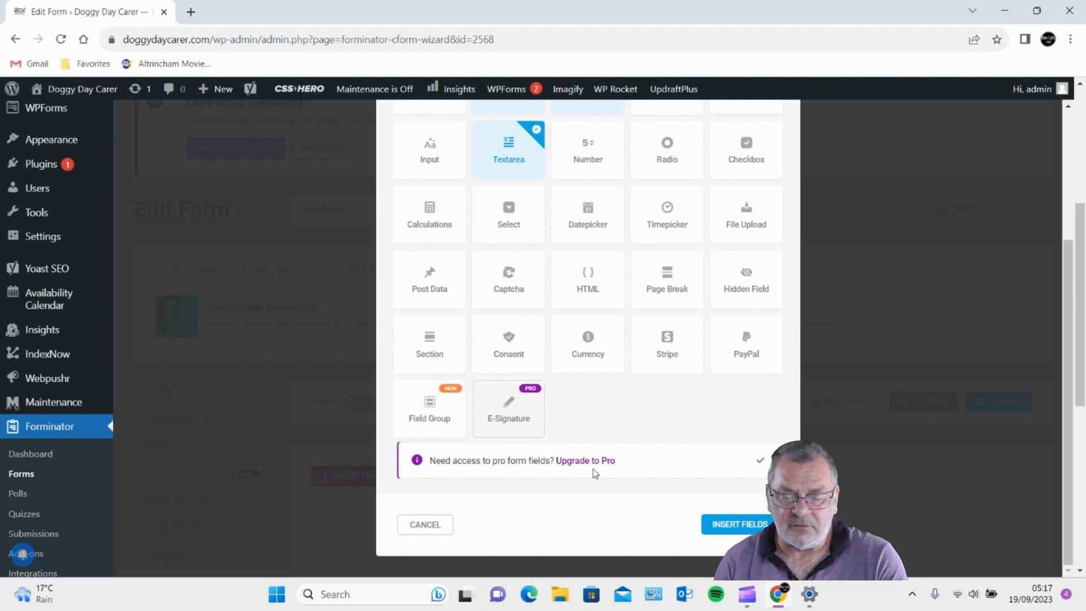
pyautogui.click(746, 524)
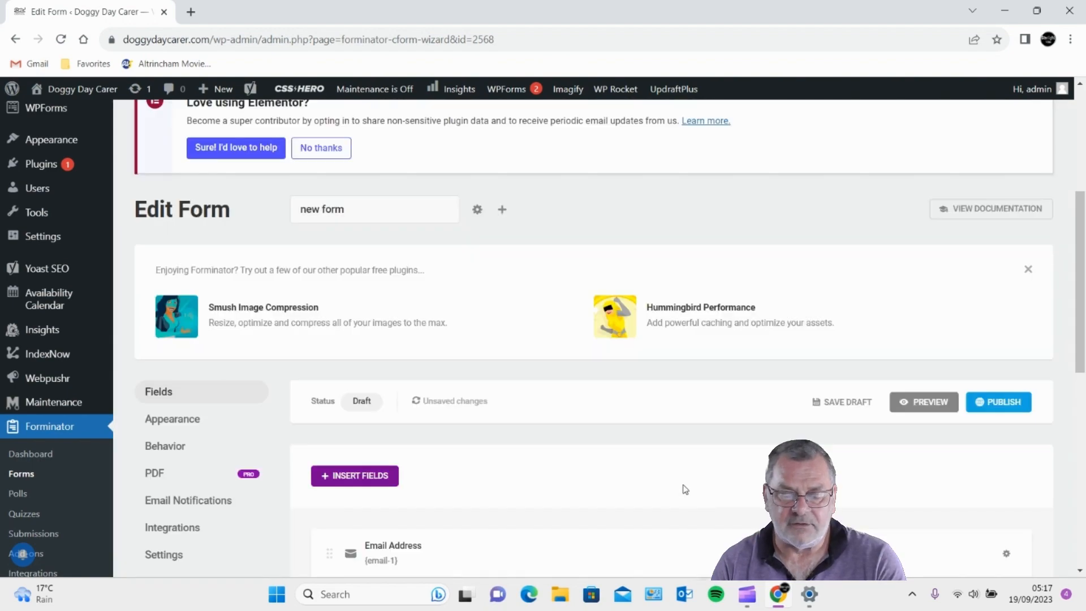
pyautogui.scroll(-1, 643, 424)
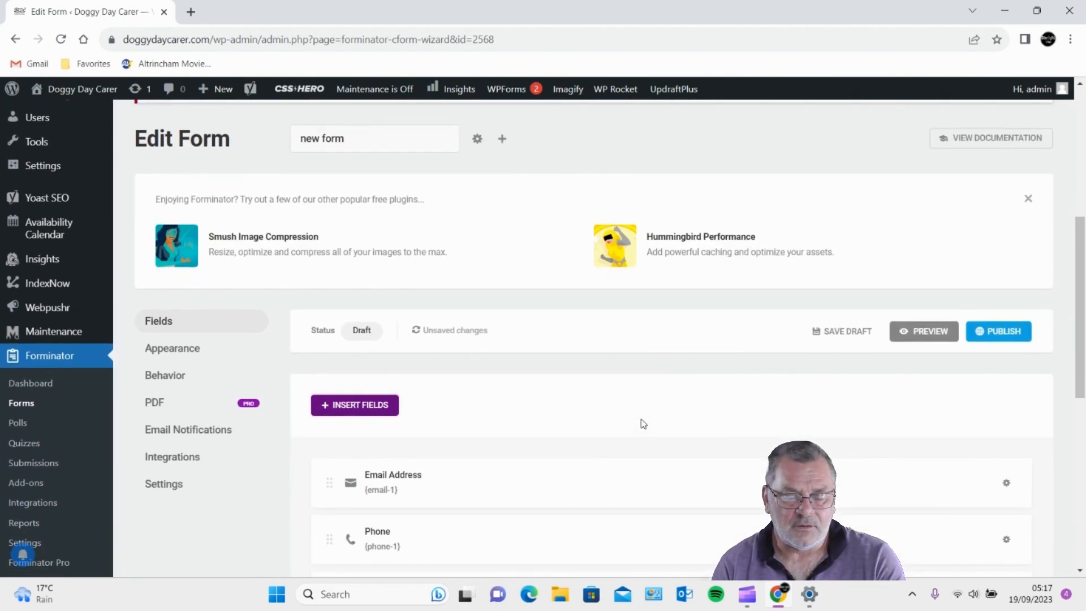
pyautogui.scroll(-3, 643, 423)
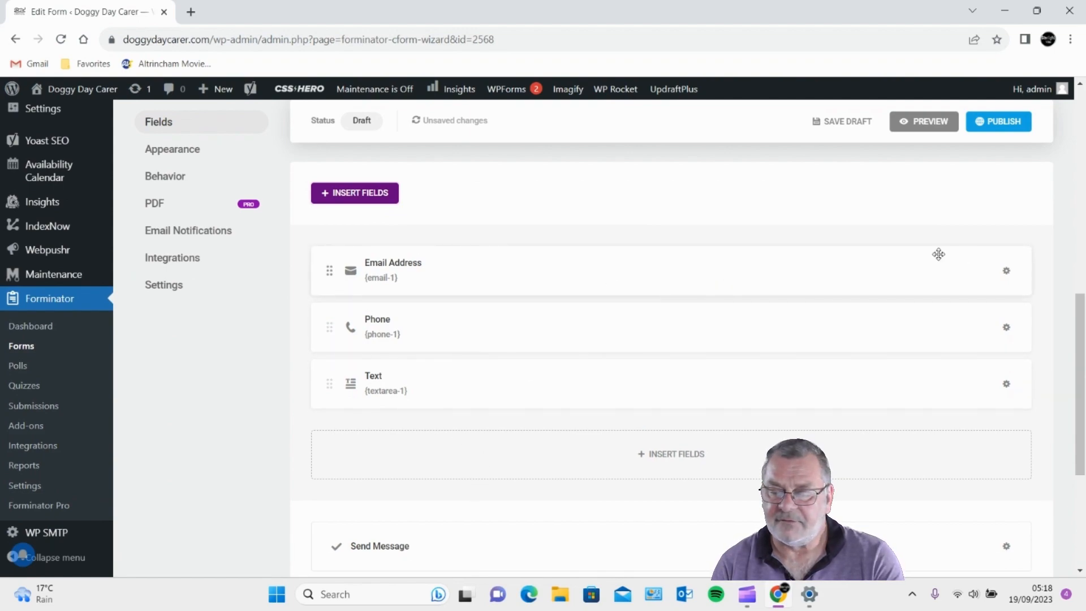
pyautogui.click(1008, 273)
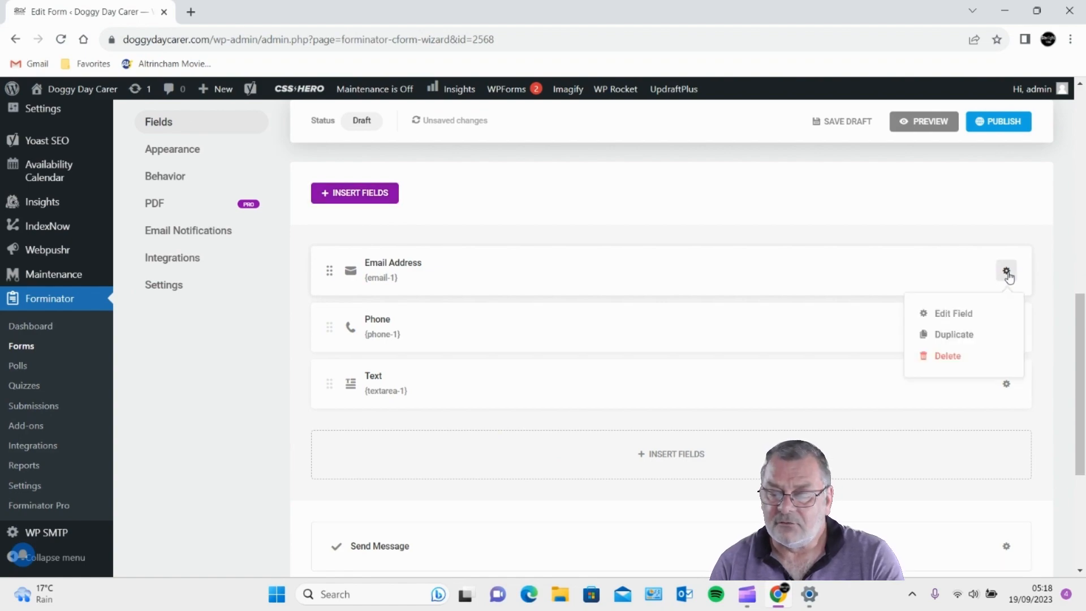
# - Prefix the Email Address field's label with 'your' to read 'your Email Address'
pyautogui.click(952, 317)
pyautogui.click(481, 325)
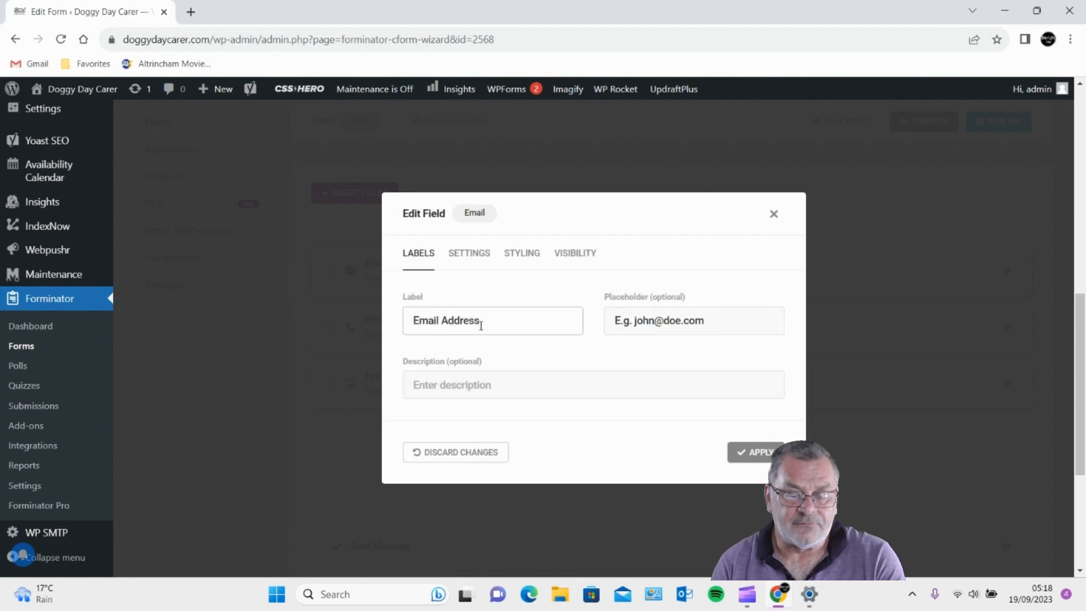
pyautogui.click(411, 322)
pyautogui.write('yo')
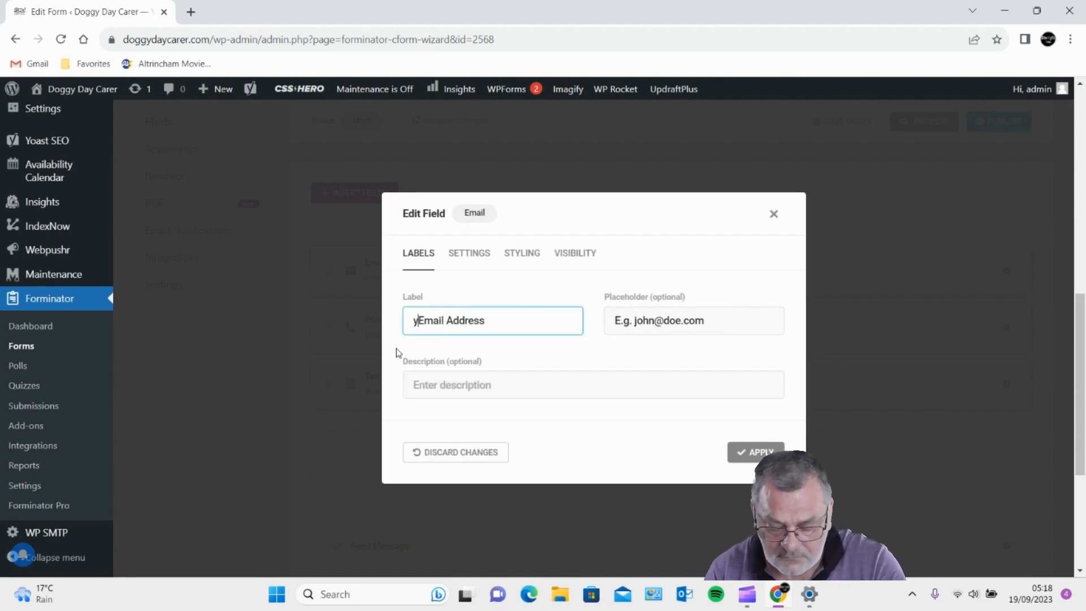
pyautogui.write('ur')
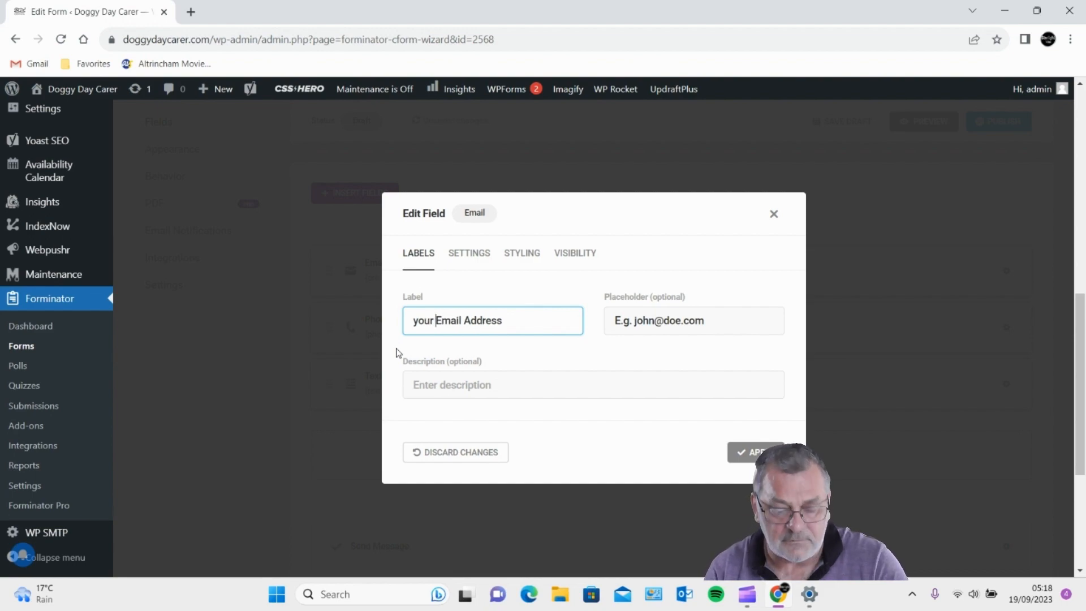
pyautogui.click(745, 453)
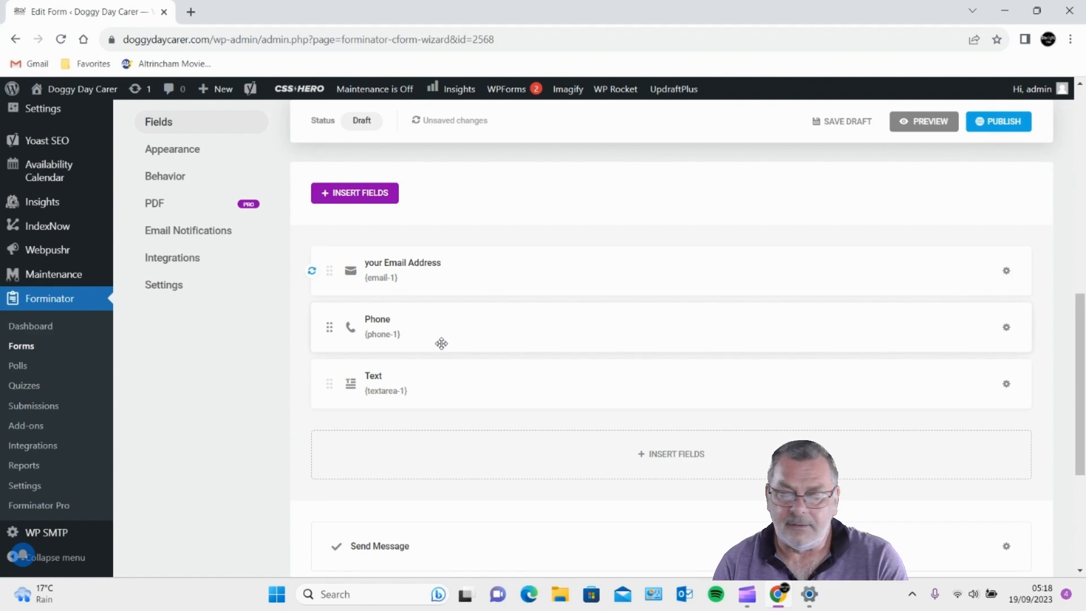
# - Replace the Phone field's label with 'mobbile'
pyautogui.click(1007, 327)
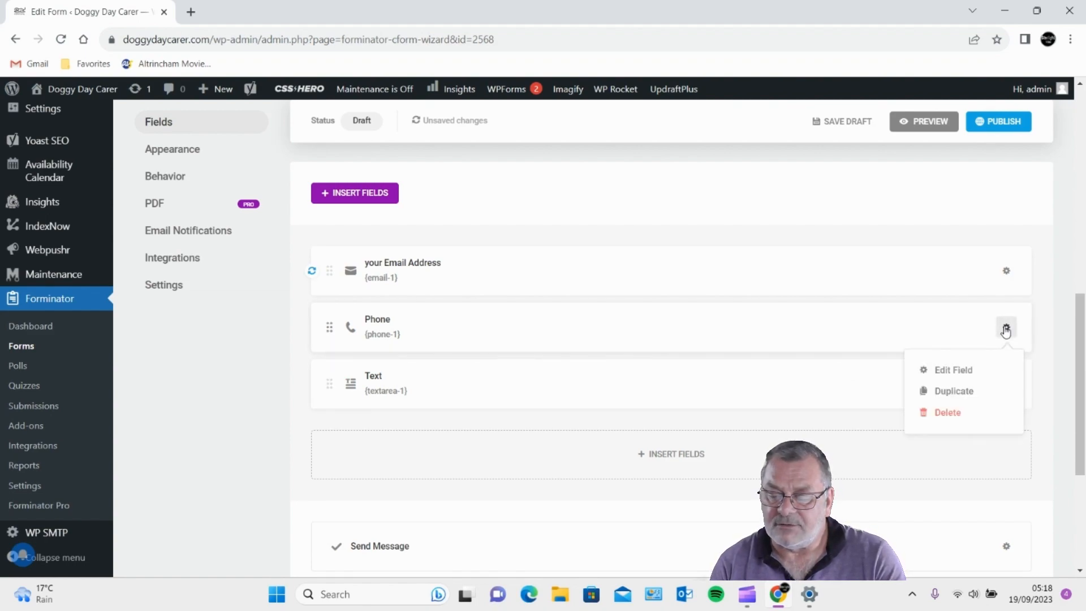
pyautogui.click(955, 371)
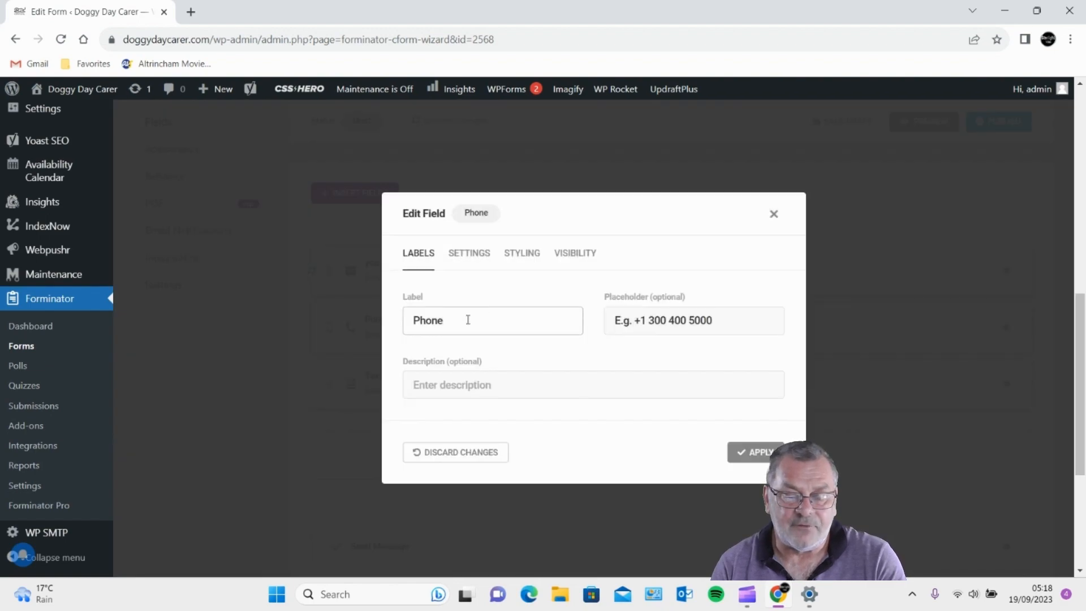
pyautogui.moveTo(468, 318); pyautogui.dragTo(354, 329)
pyautogui.write('mo')
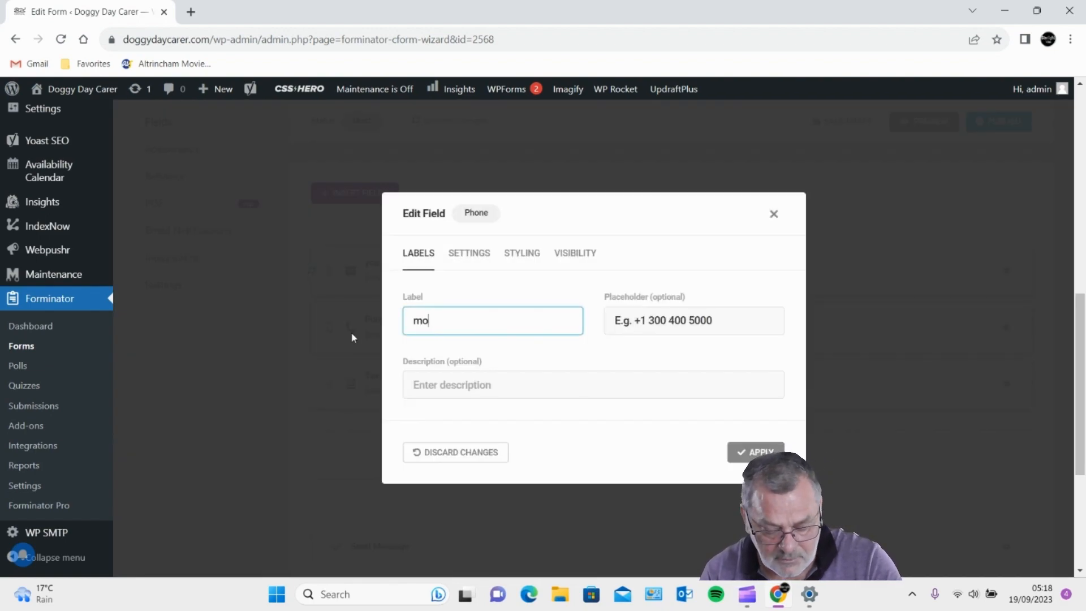
pyautogui.write('bbile')
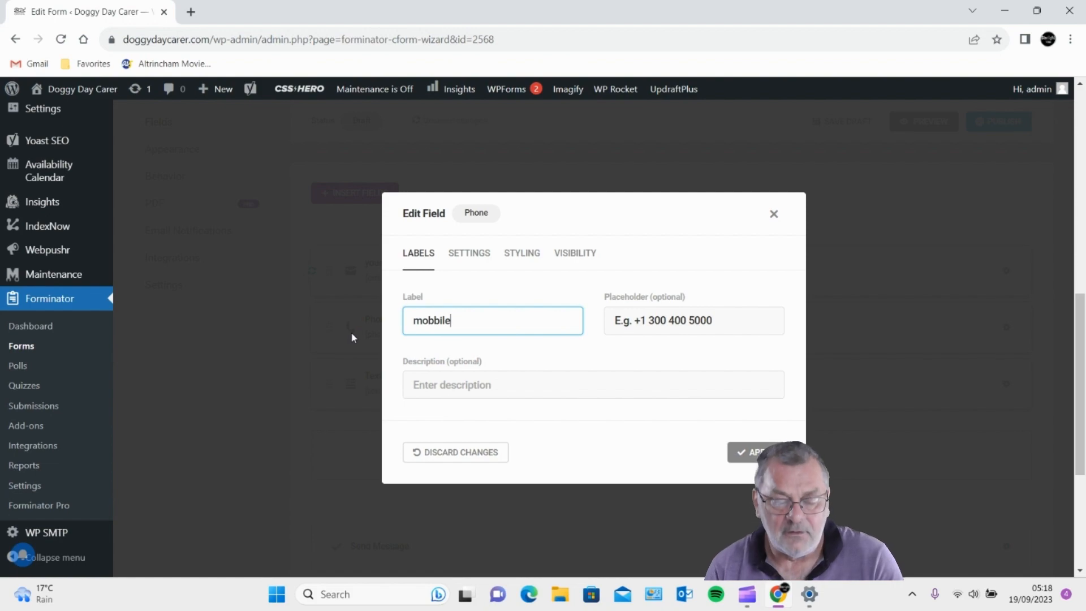
pyautogui.click(738, 462)
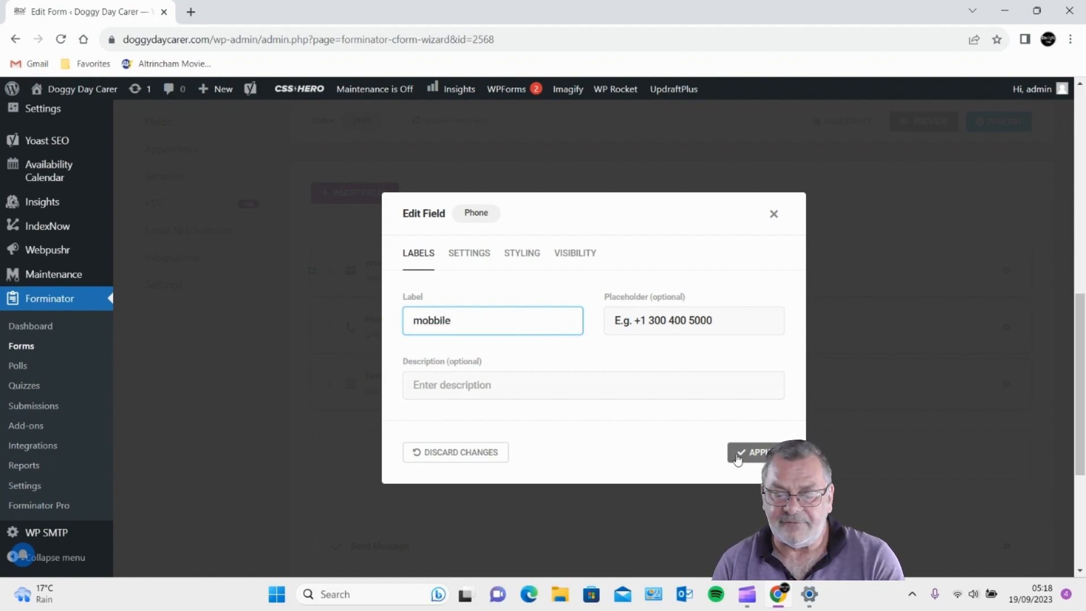
pyautogui.scroll(-3, 467, 364)
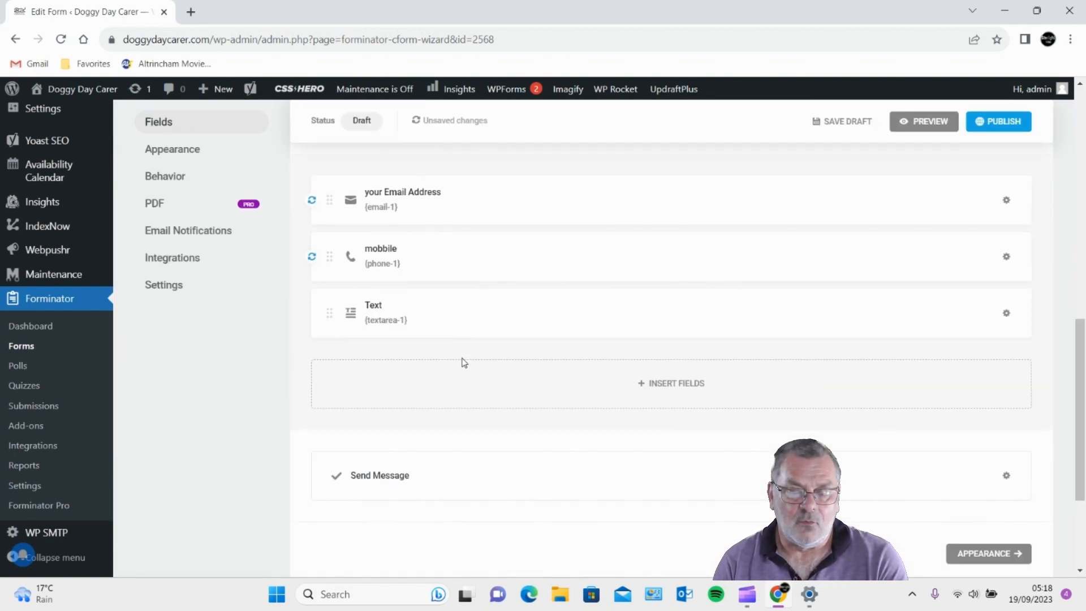
pyautogui.scroll(1, 464, 363)
pyautogui.scroll(-2, 464, 363)
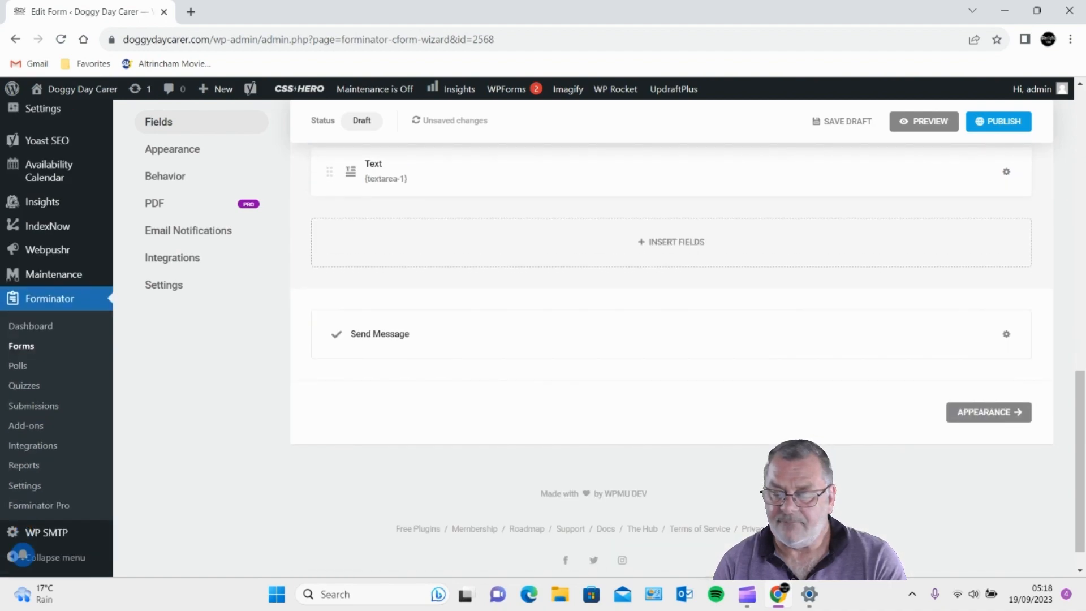
pyautogui.scroll(4, 836, 385)
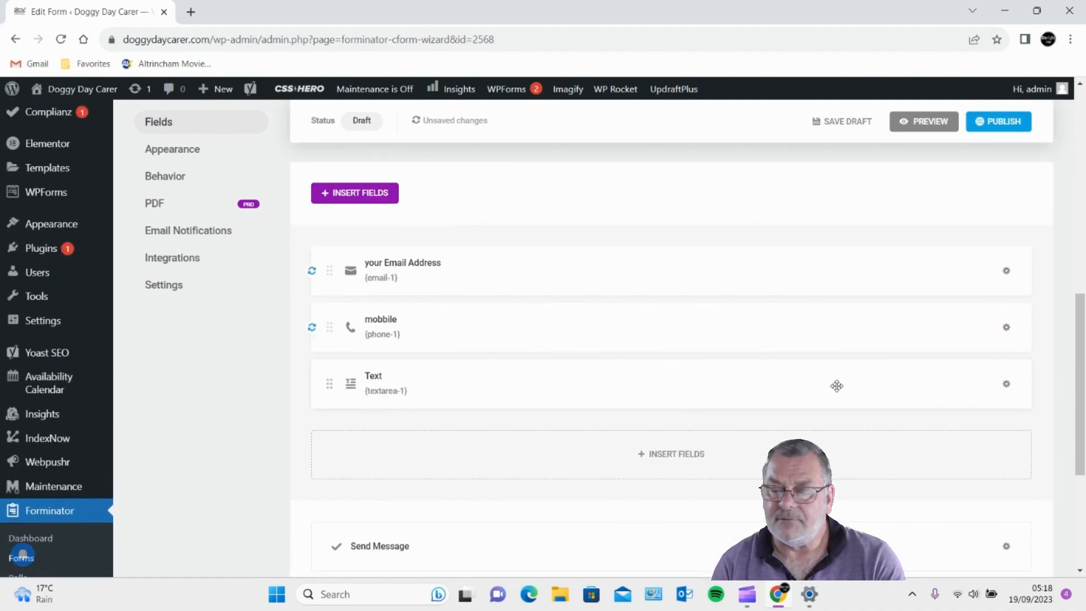
# - Publish the form and copy its shortcode [forminator_form id="2568"]
pyautogui.click(1013, 126)
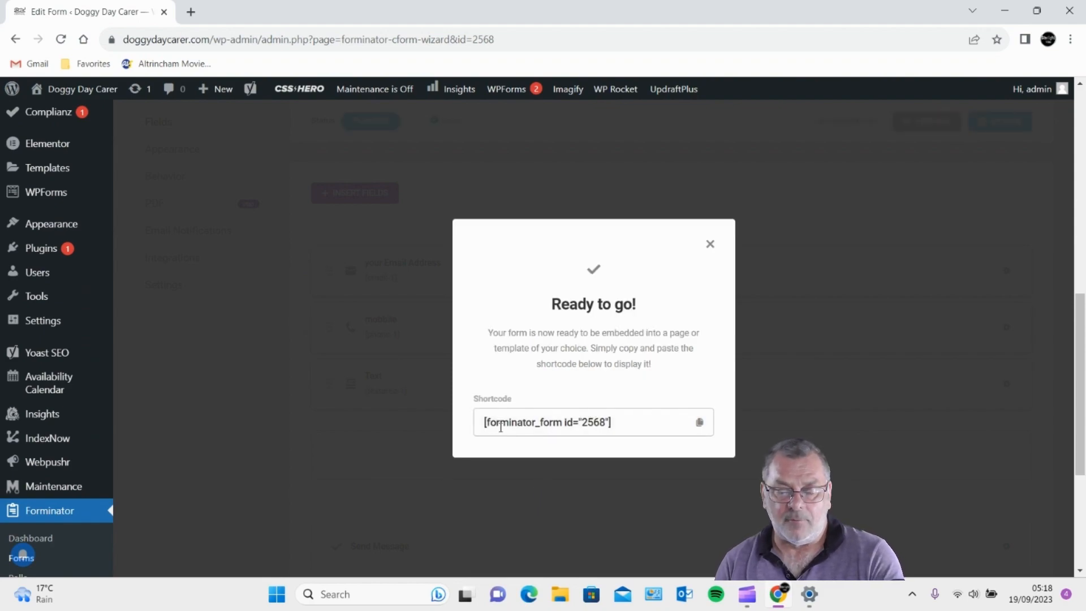
pyautogui.moveTo(477, 422); pyautogui.dragTo(614, 450)
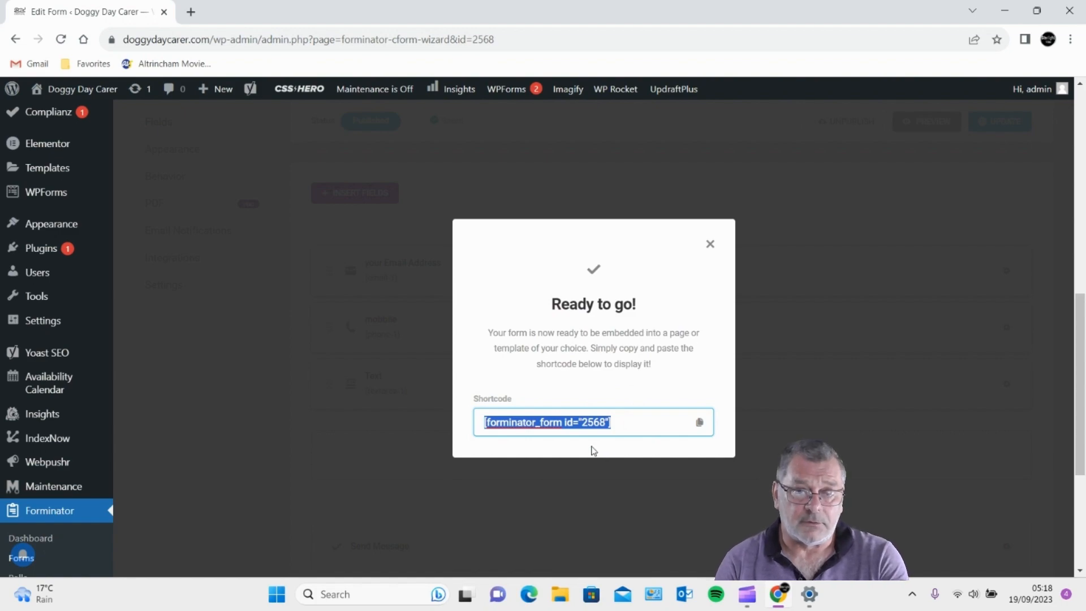
pyautogui.rightClick(539, 422)
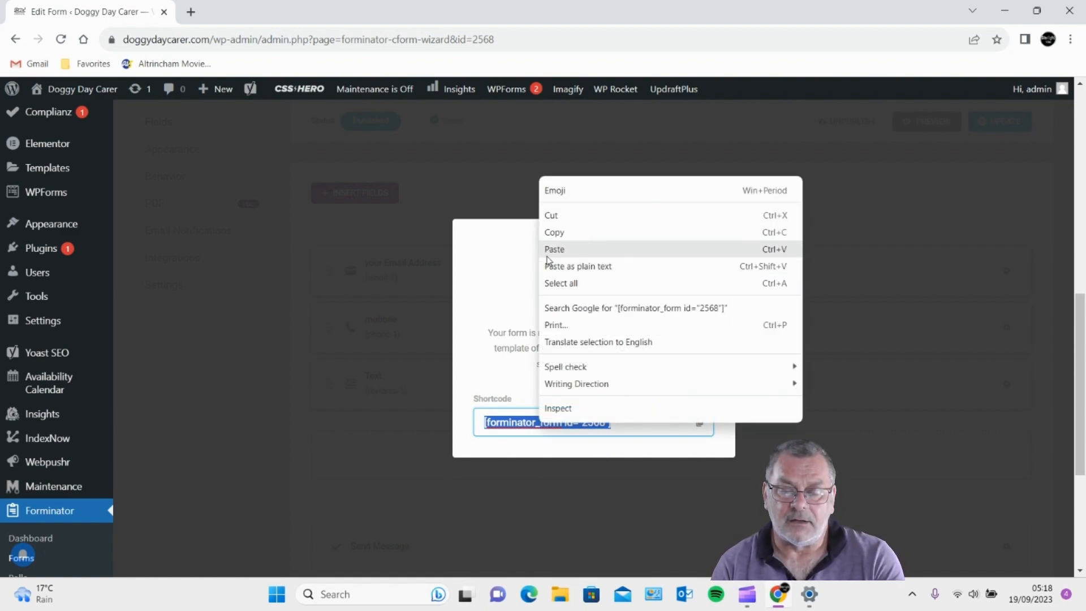
pyautogui.click(553, 232)
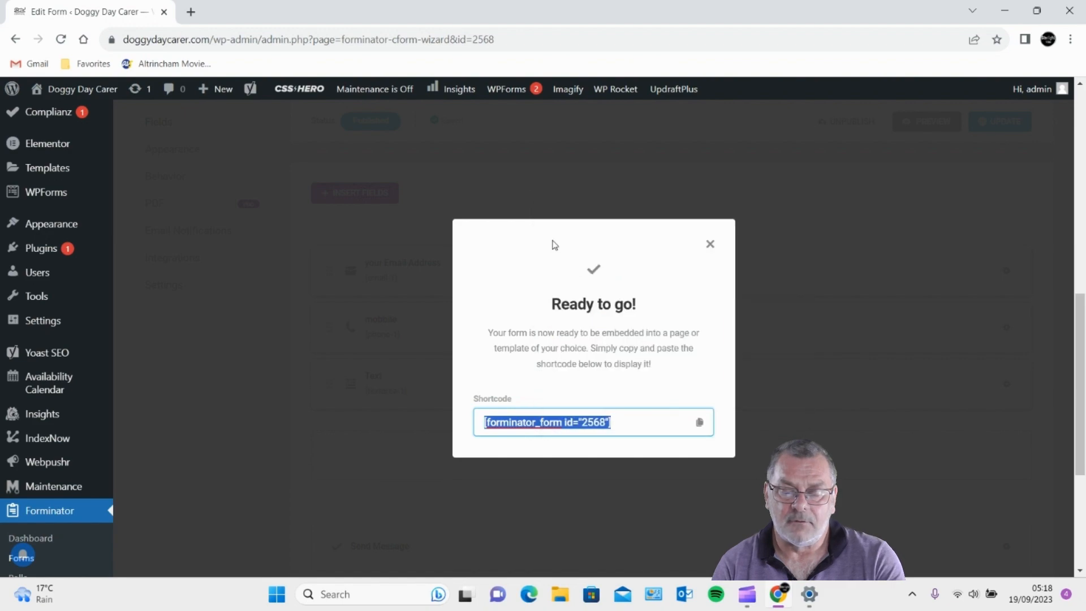
pyautogui.click(711, 245)
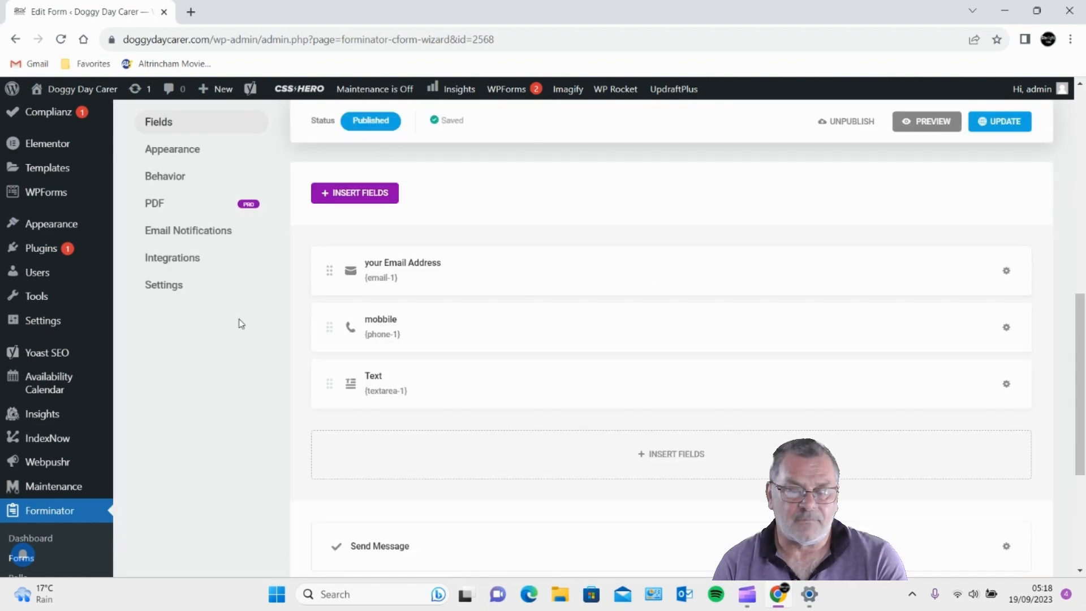
pyautogui.moveTo(3, 269)
pyautogui.scroll(7, 74, 331)
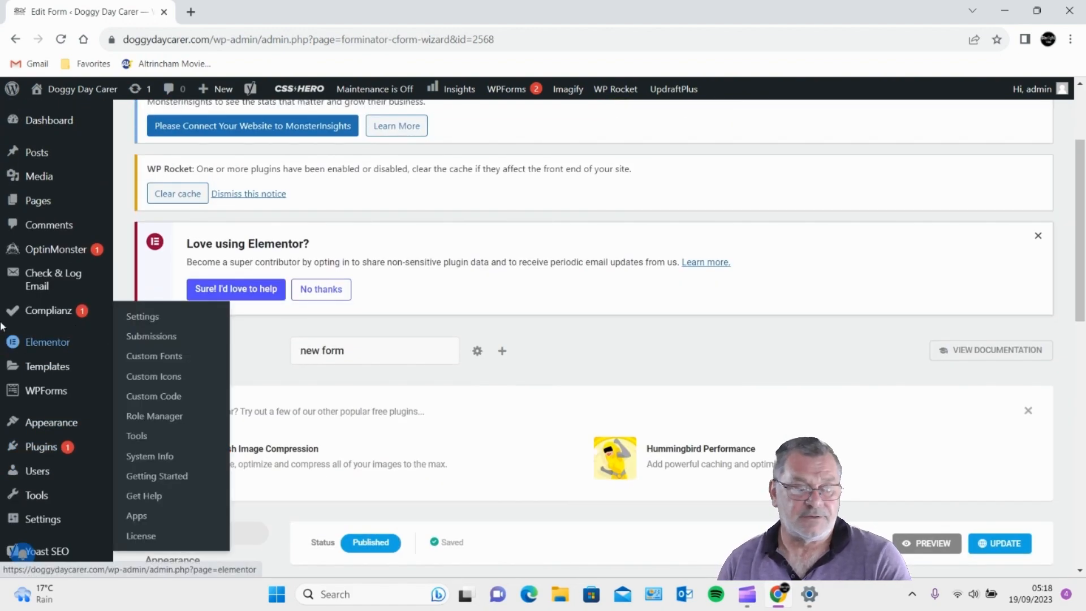
# - Go to All Pages and open the Contact page in Elementor
pyautogui.moveTo(49, 198)
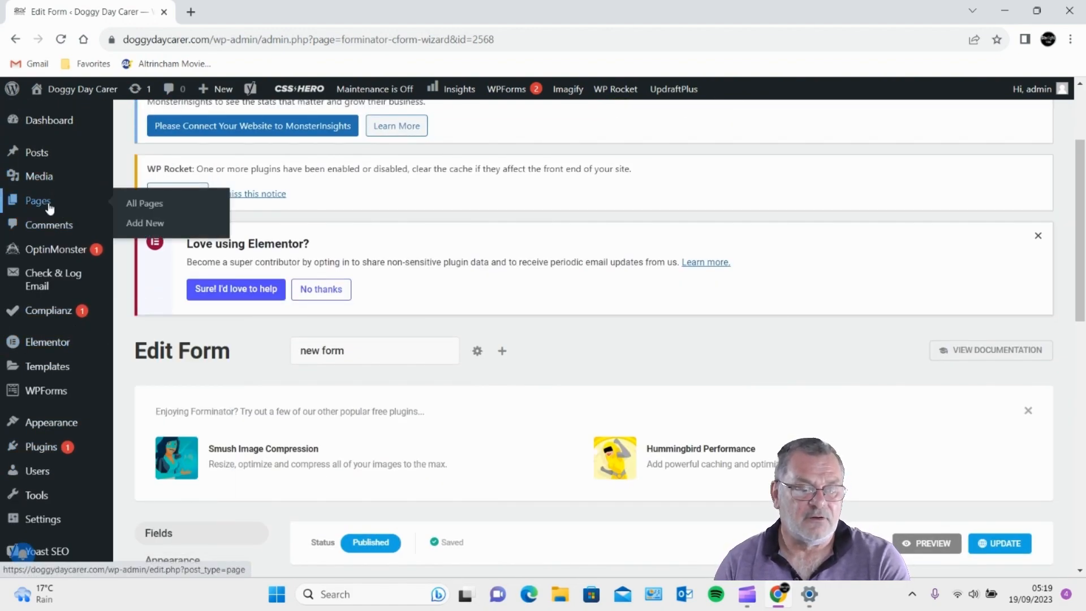
pyautogui.click(158, 205)
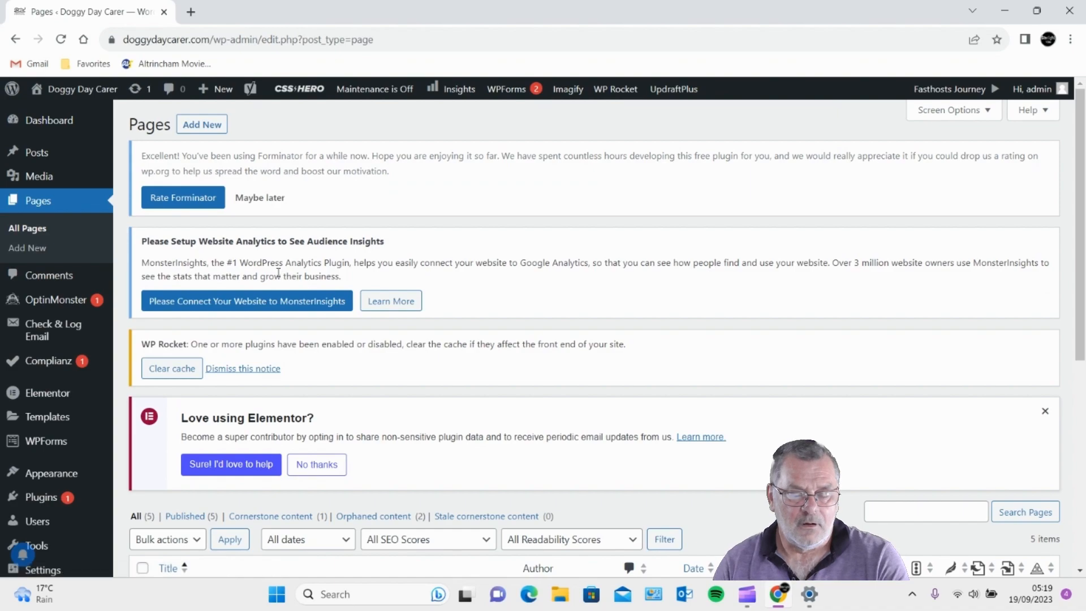
pyautogui.scroll(-1, 278, 273)
pyautogui.scroll(-5, 277, 274)
pyautogui.scroll(-1, 277, 274)
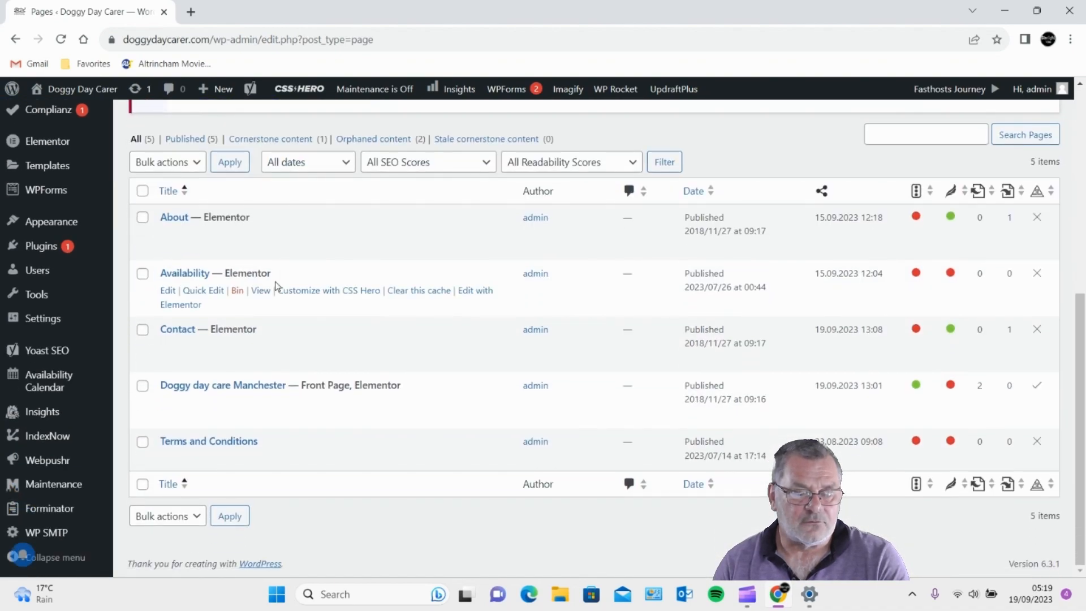
pyautogui.click(474, 347)
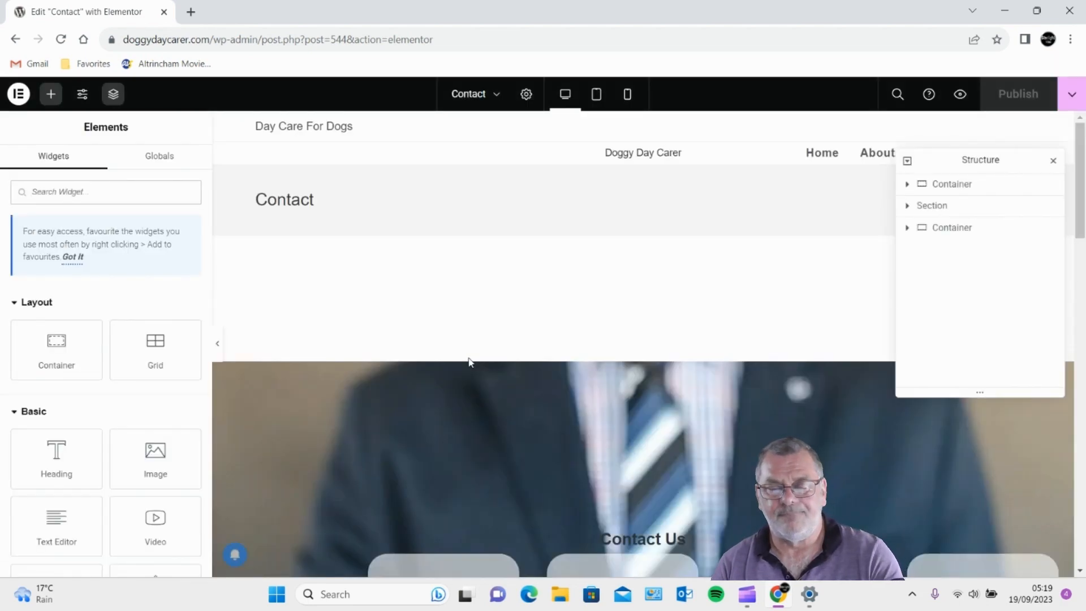
# - Delete the old form container below Follow Us on the Contact page
pyautogui.scroll(-15, 469, 362)
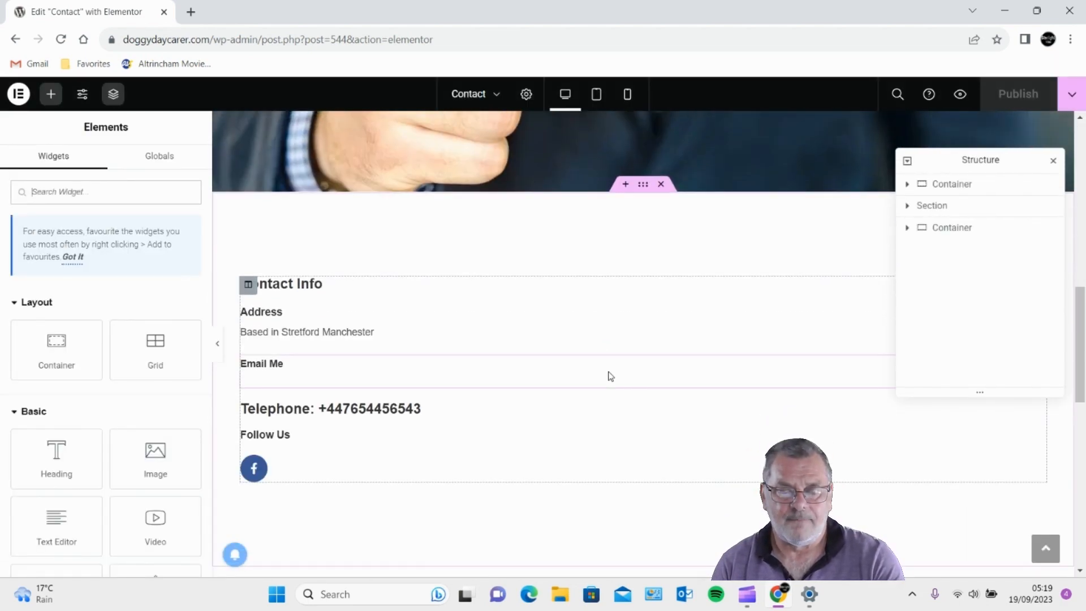
pyautogui.scroll(-1, 464, 339)
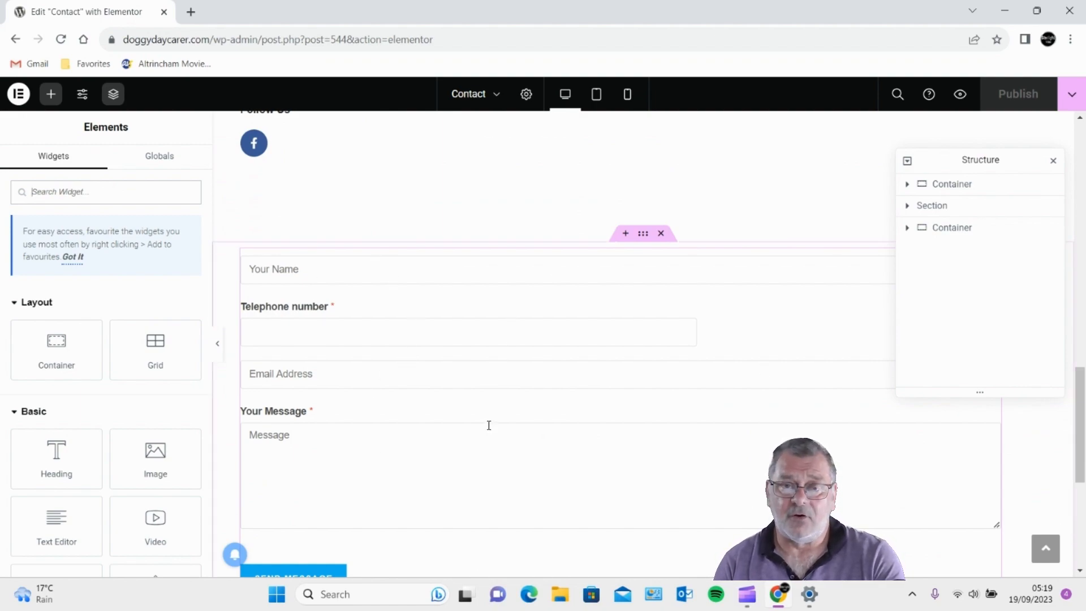
pyautogui.click(661, 234)
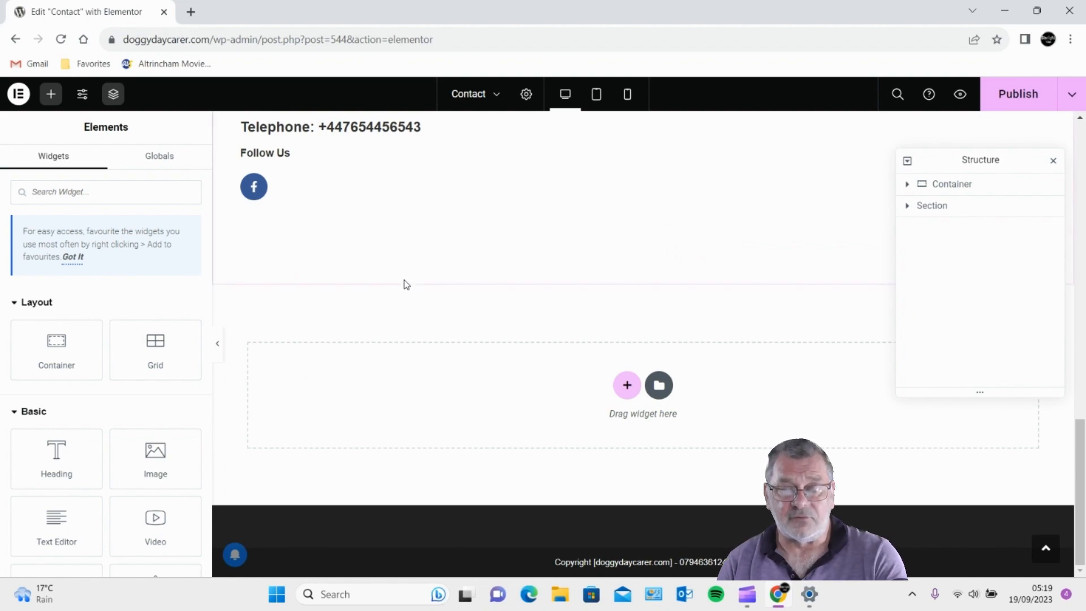
# - Add a new single-row Flexbox container to the empty area of the Contact page
pyautogui.click(628, 383)
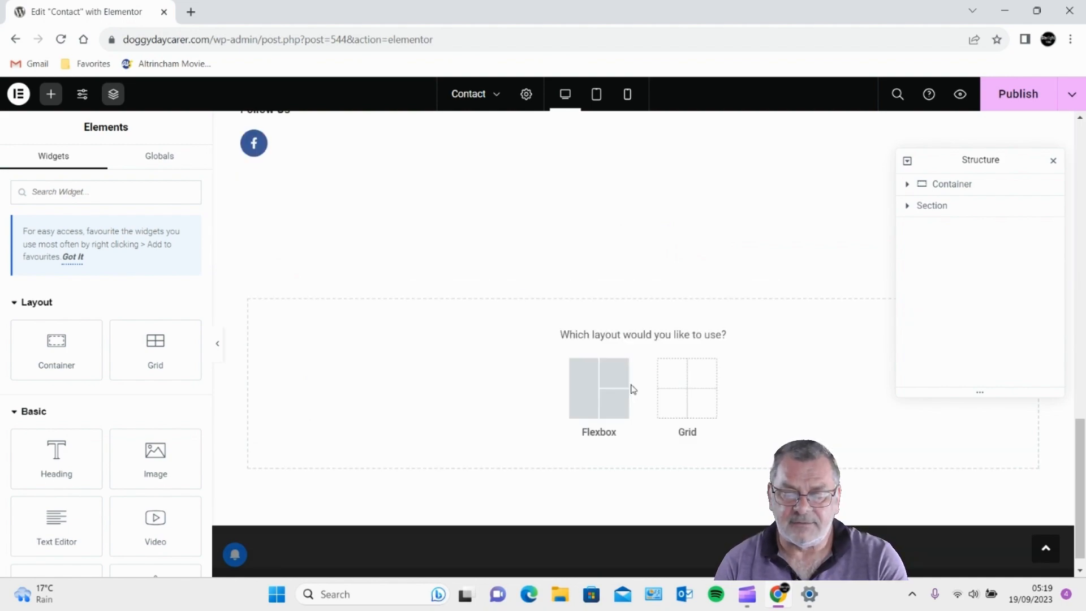
pyautogui.click(593, 400)
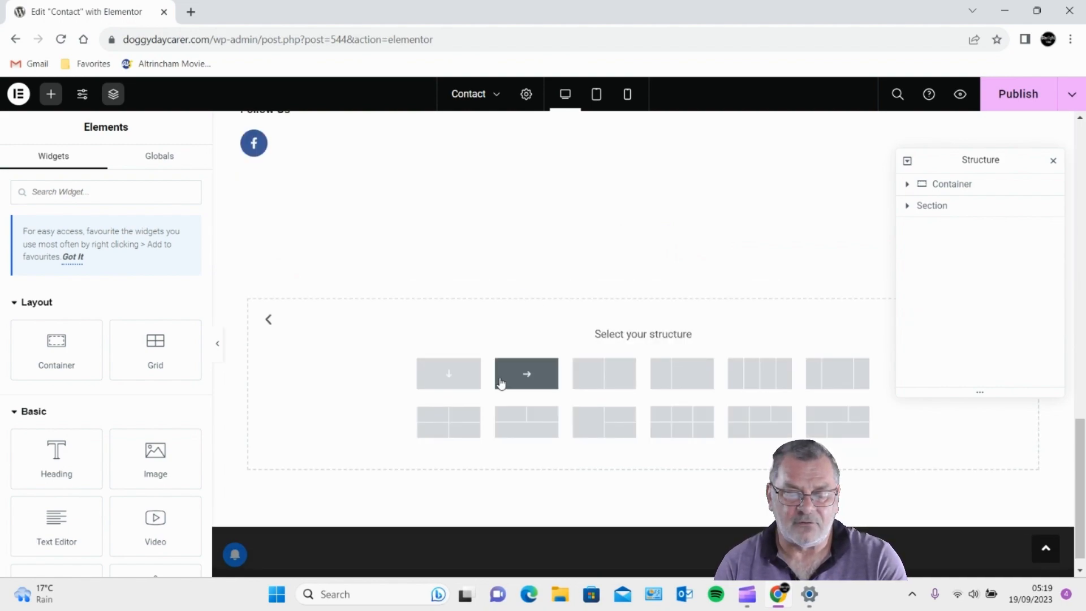
pyautogui.click(537, 380)
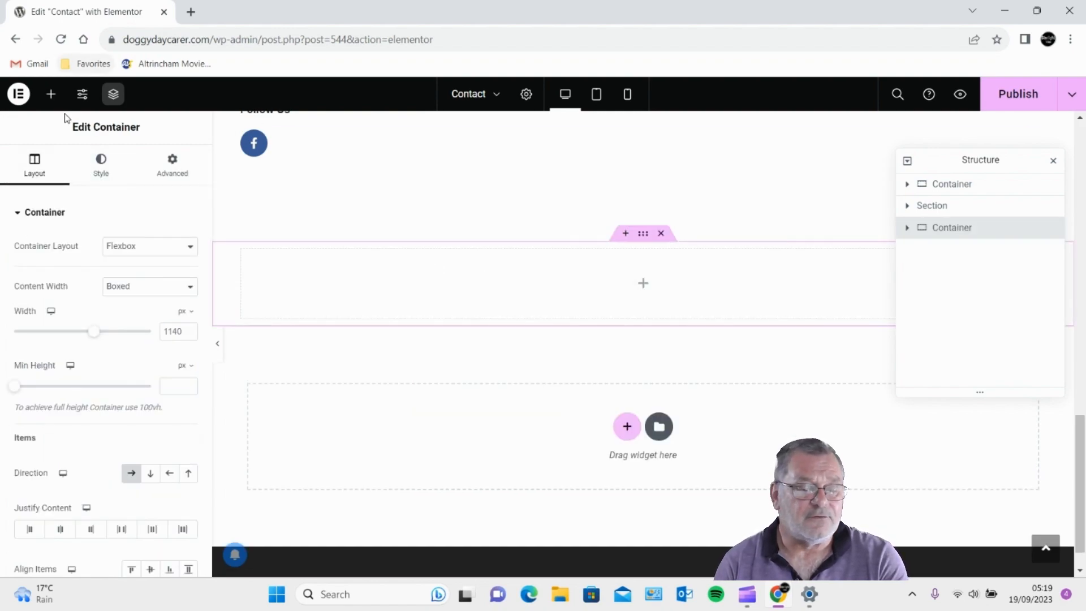
# - Drop a Shortcode widget into the container and apply [forminator_form id="2568"]
pyautogui.click(50, 93)
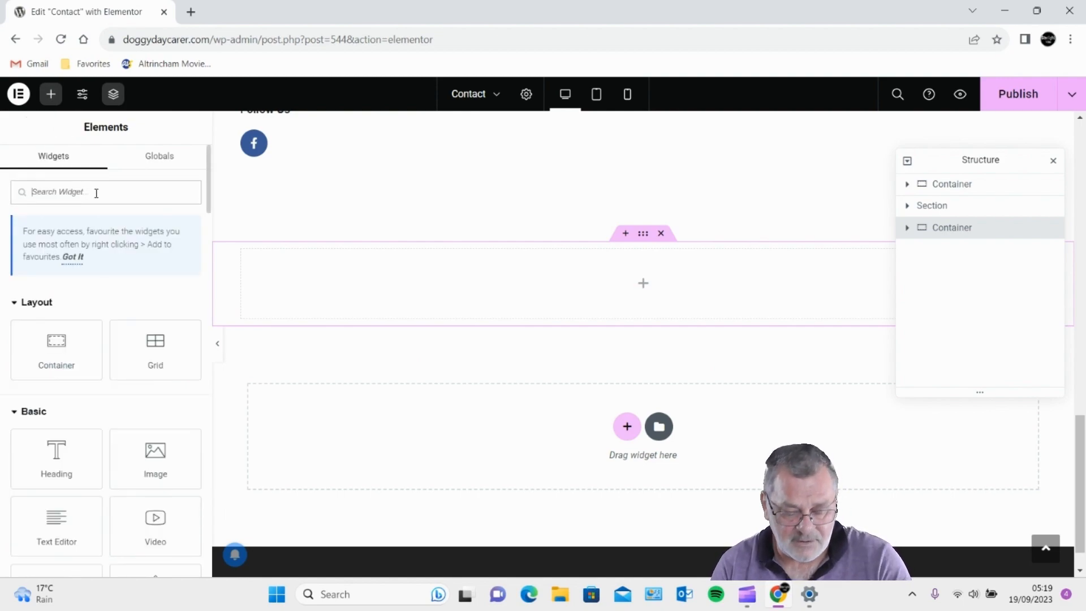
pyautogui.write('shortc')
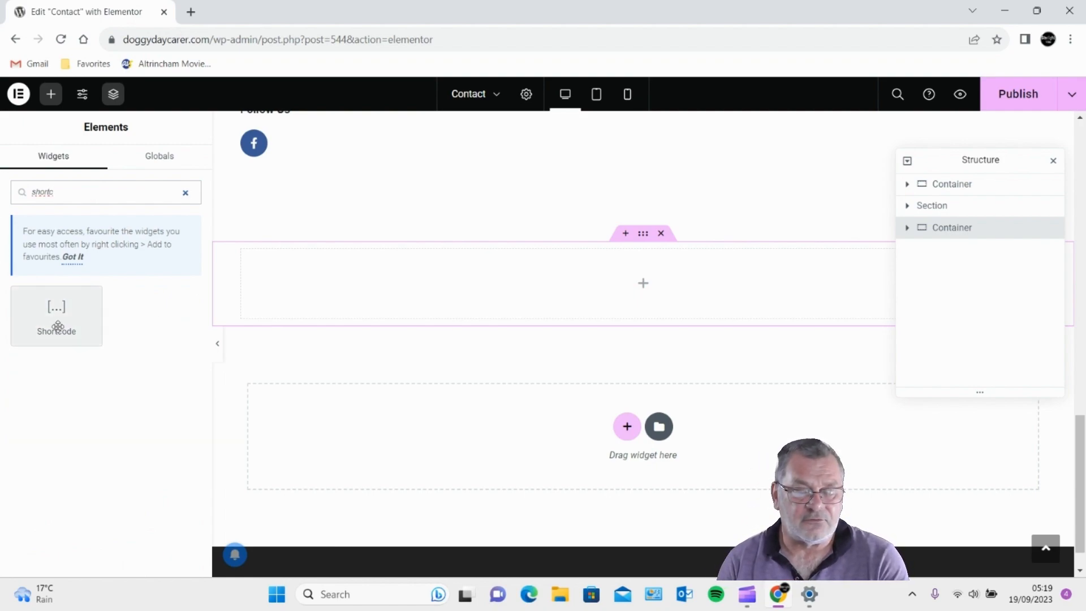
pyautogui.moveTo(53, 322); pyautogui.dragTo(572, 284)
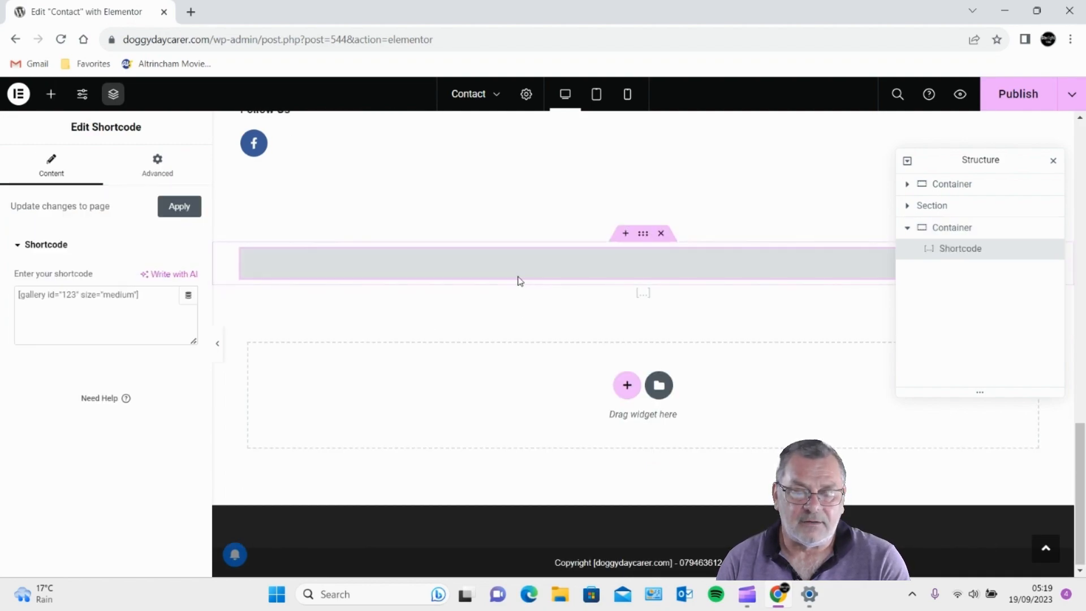
pyautogui.click(147, 291)
pyautogui.rightClick(56, 298)
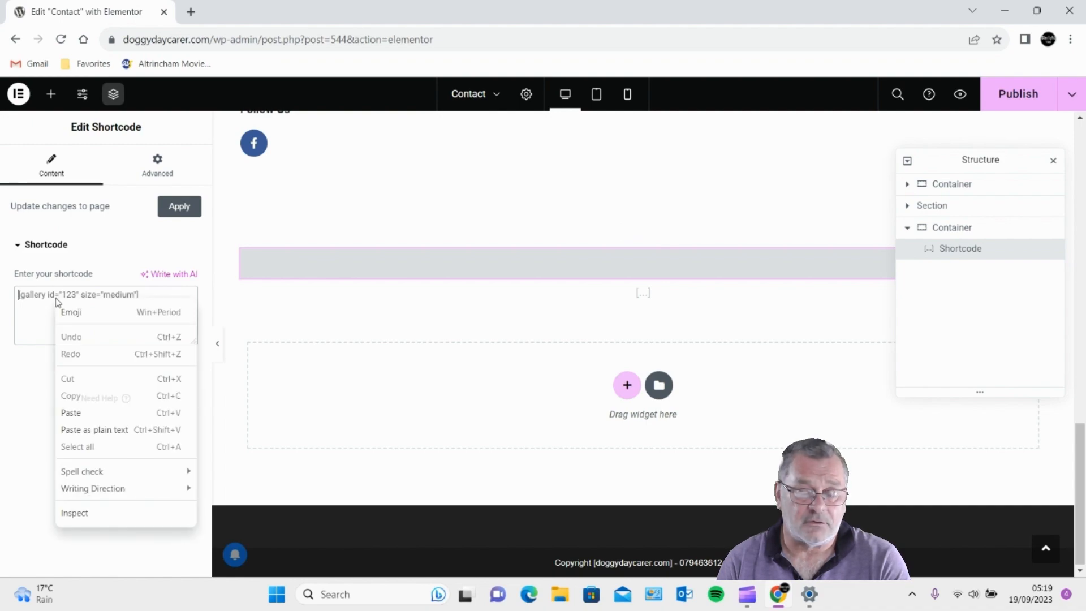
pyautogui.click(71, 411)
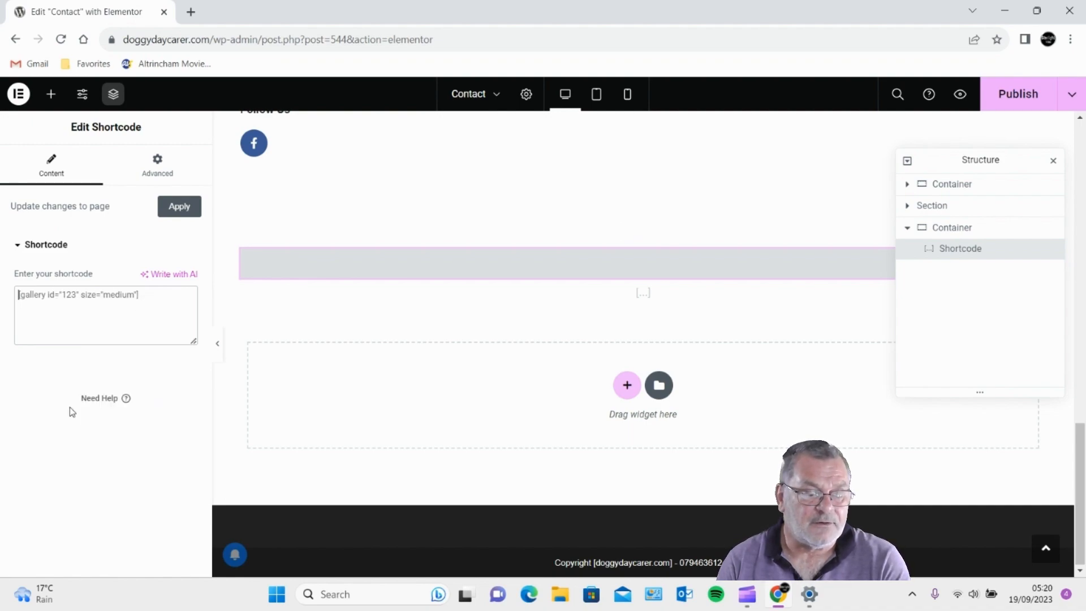
pyautogui.click(177, 206)
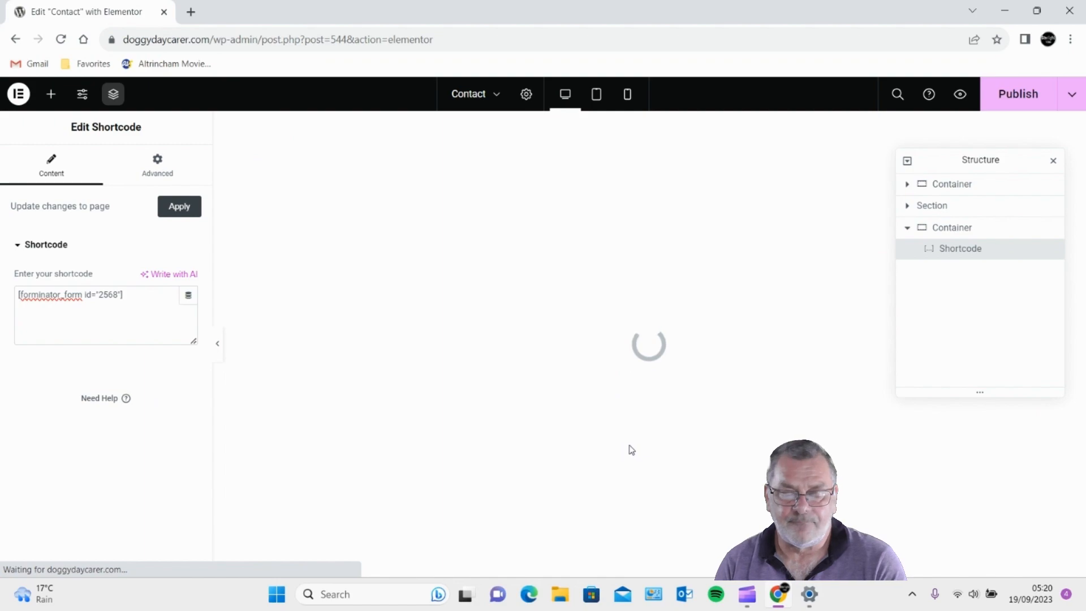
# - Scroll the Contact preview to confirm the email, mobile and message fields and Send Message button appear
pyautogui.scroll(-10, 625, 419)
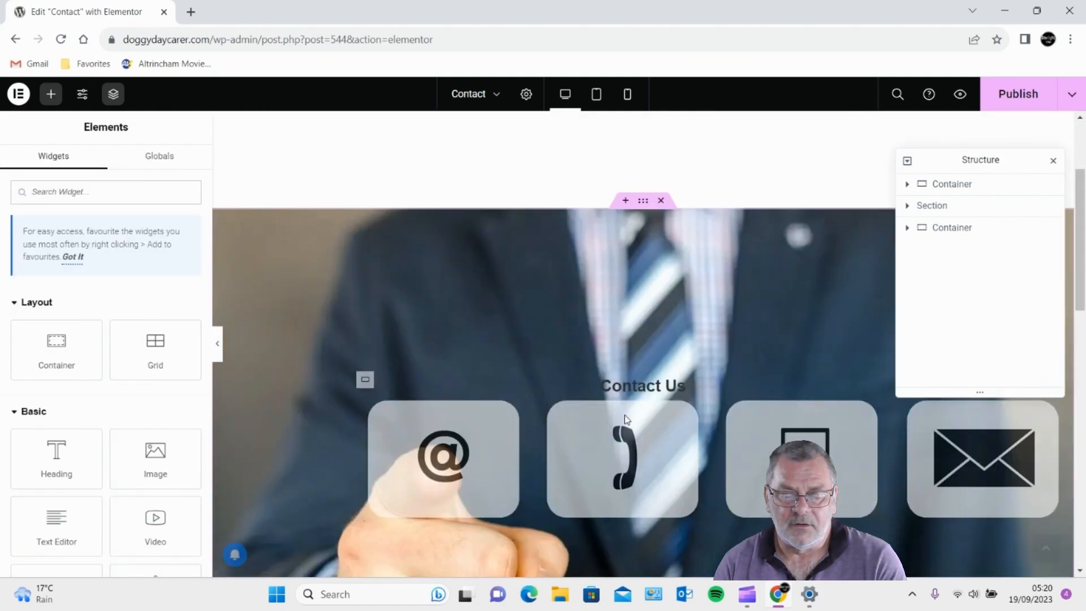
pyautogui.scroll(-4, 625, 416)
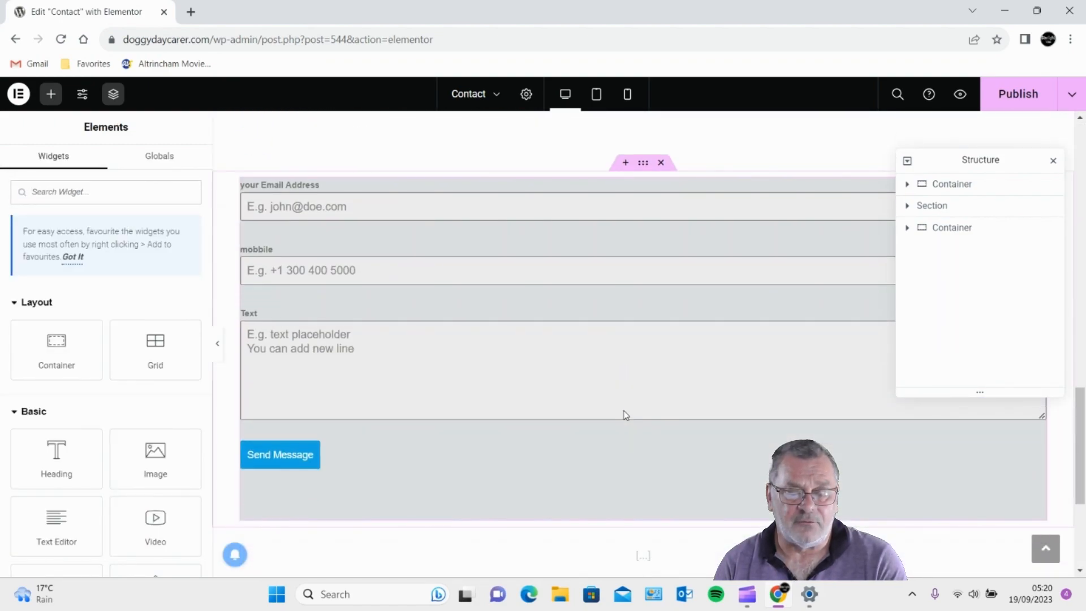
pyautogui.scroll(1, 580, 397)
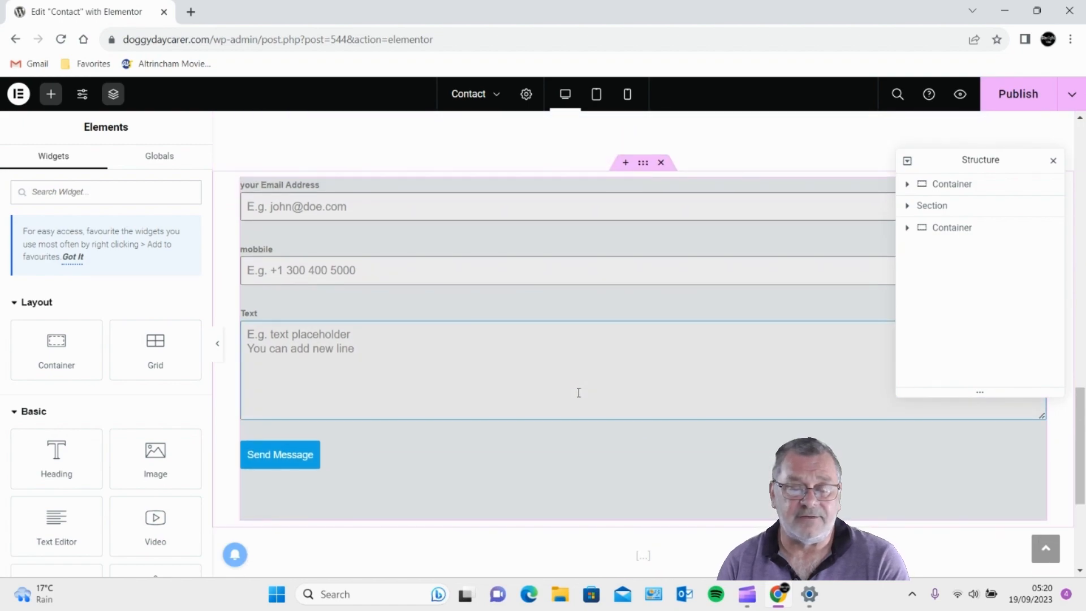
pyautogui.scroll(1, 579, 392)
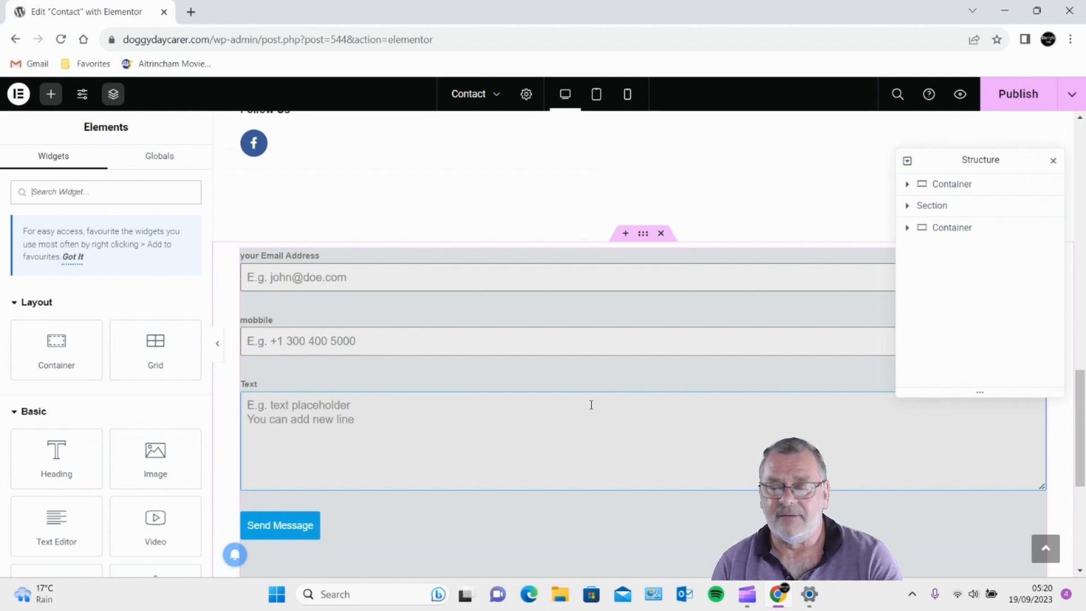
pyautogui.moveTo(970, 158); pyautogui.dragTo(934, 286)
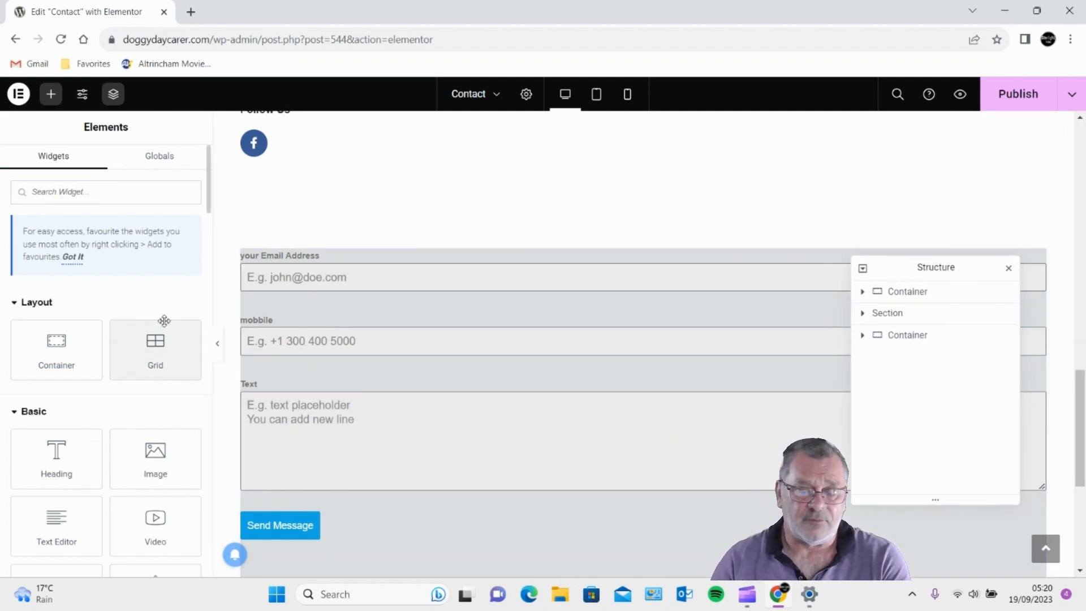
pyautogui.scroll(5, 345, 302)
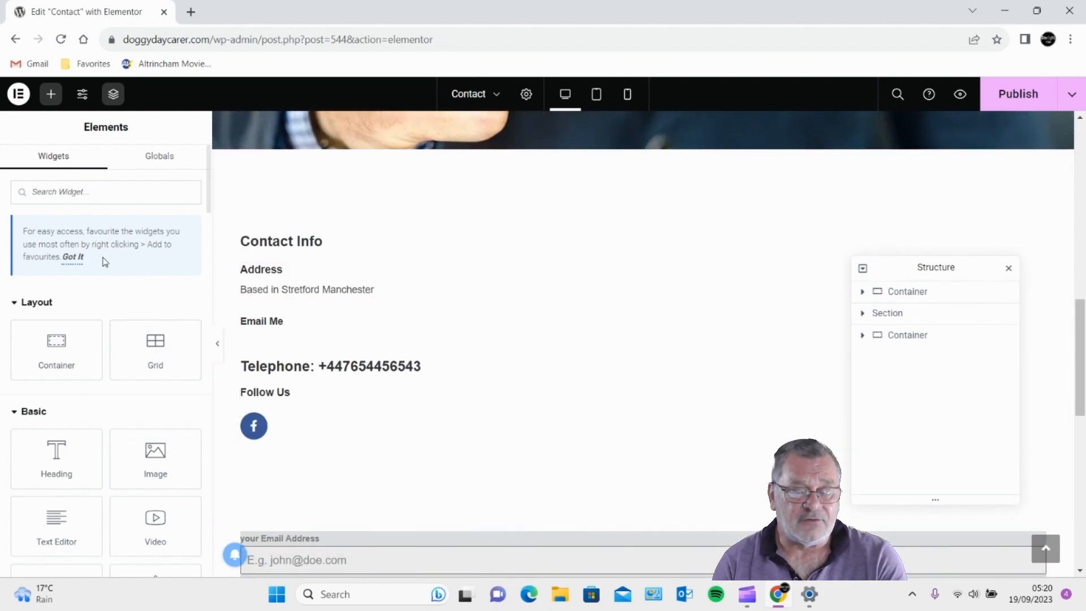
pyautogui.click(402, 294)
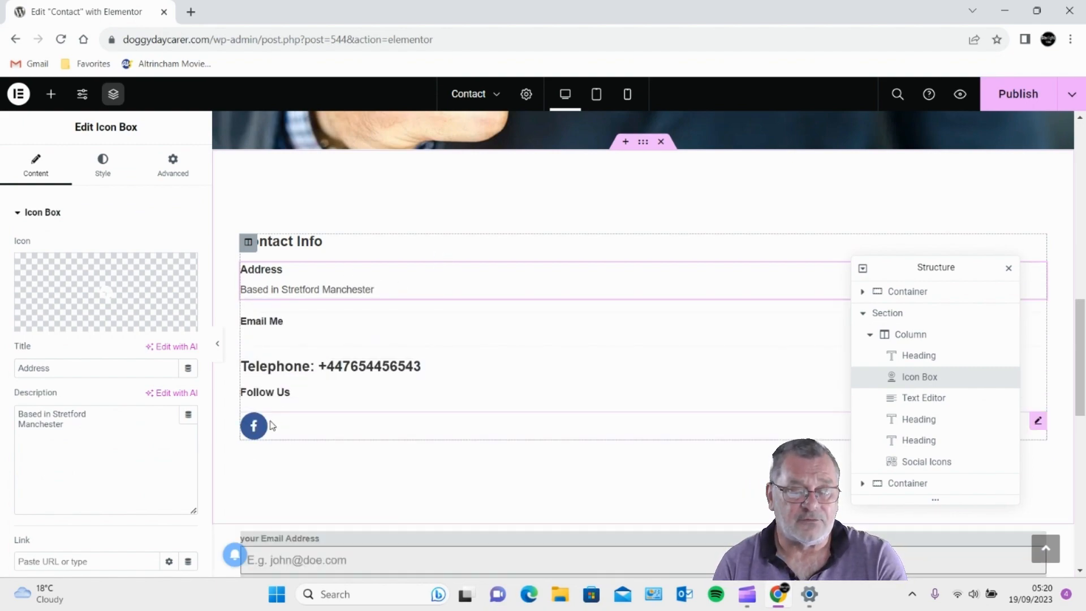
# - Delete the Email Me text block from the Contact Info column
pyautogui.click(290, 324)
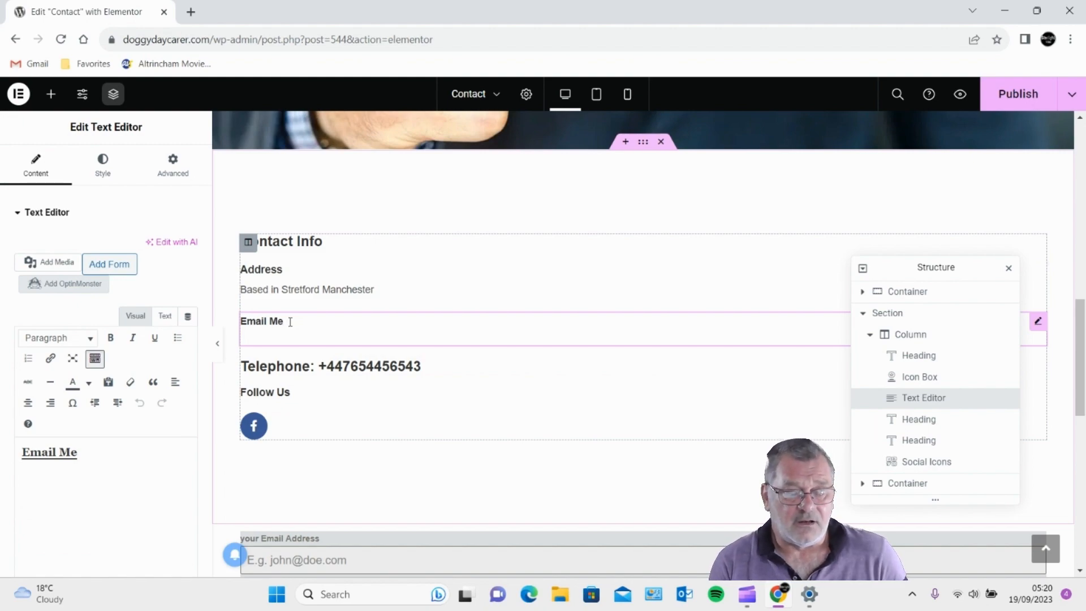
pyautogui.click(280, 322)
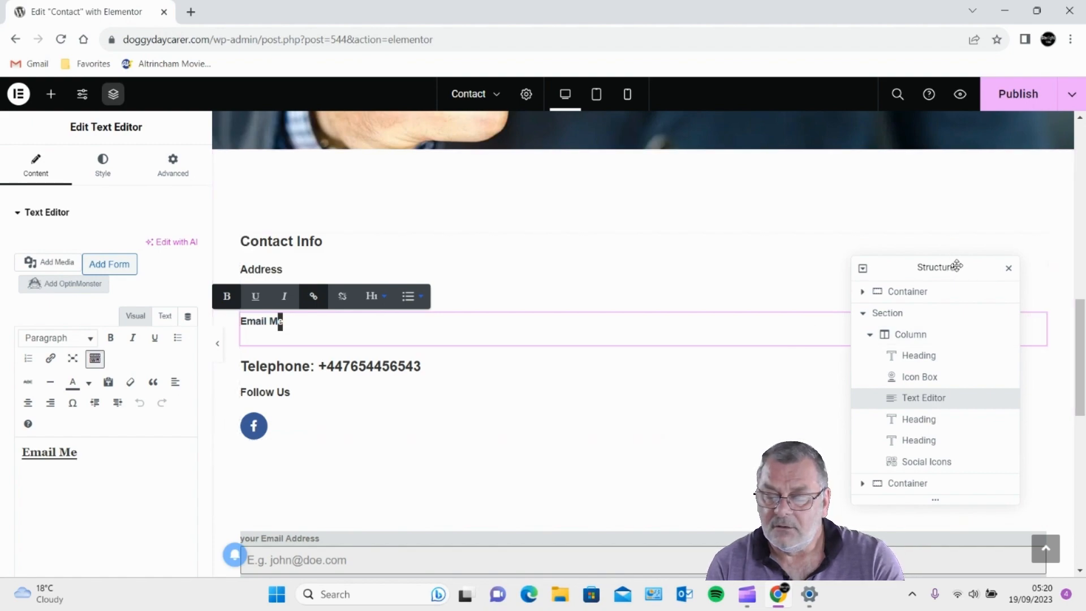
pyautogui.moveTo(956, 266); pyautogui.dragTo(937, 388)
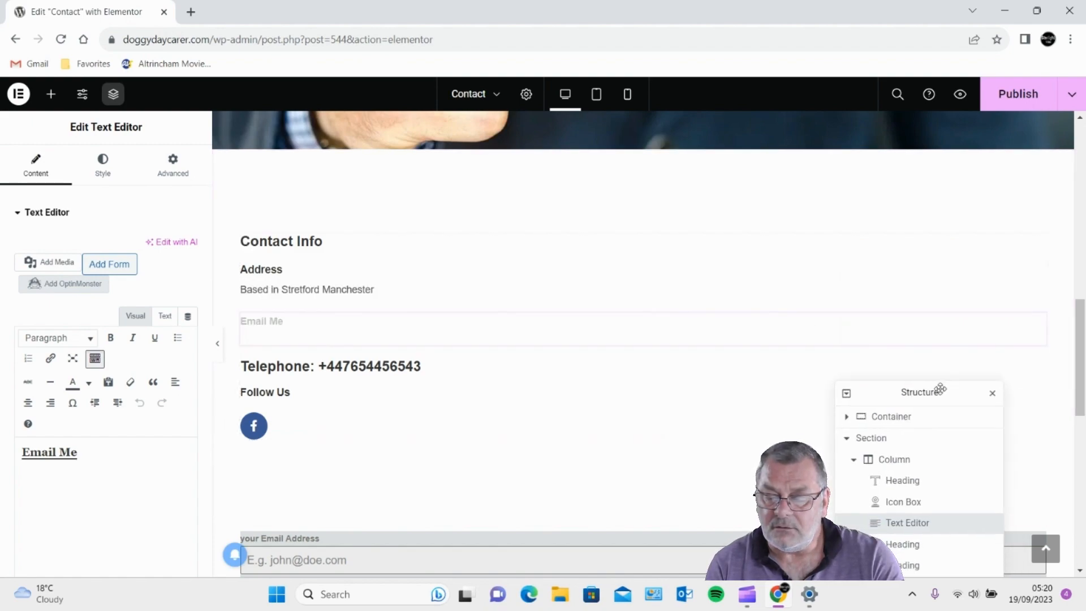
pyautogui.rightClick(1040, 325)
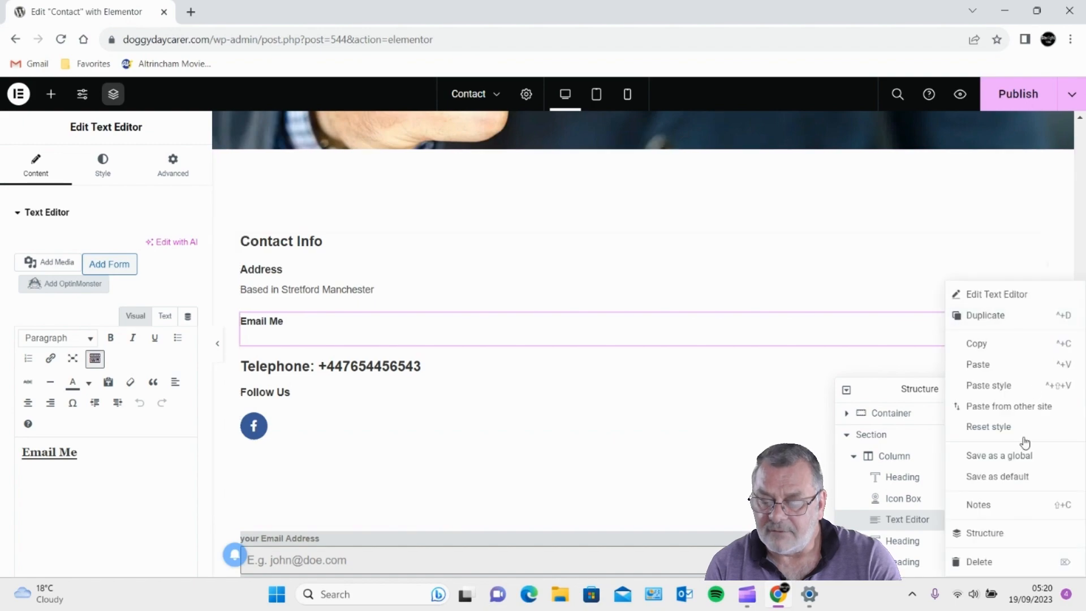
pyautogui.click(981, 563)
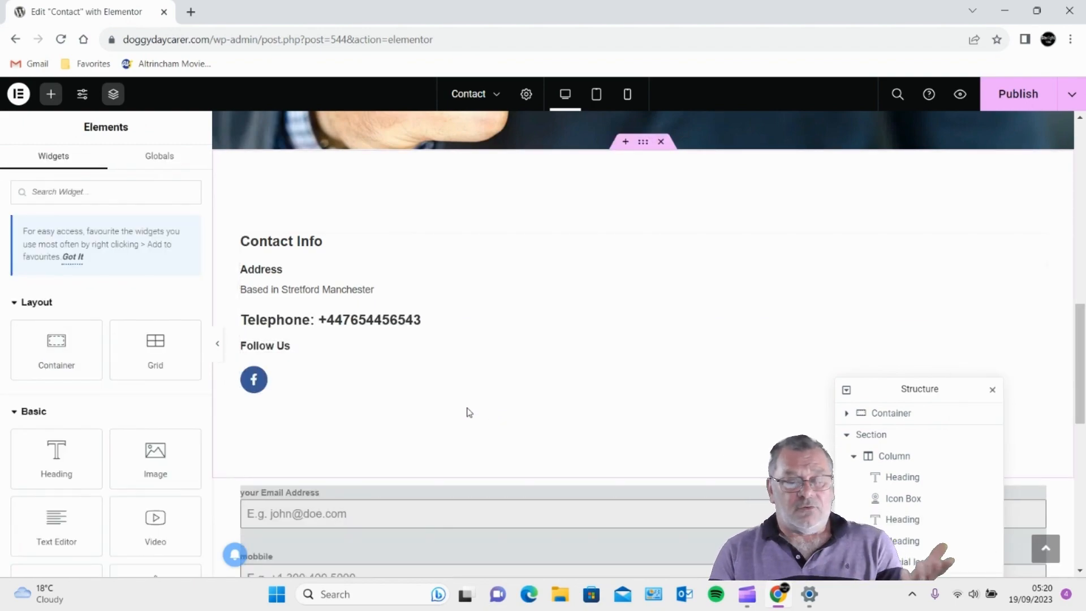
# - Search widgets for 'text' and drop a Text Editor between Address and Telephone
pyautogui.click(51, 94)
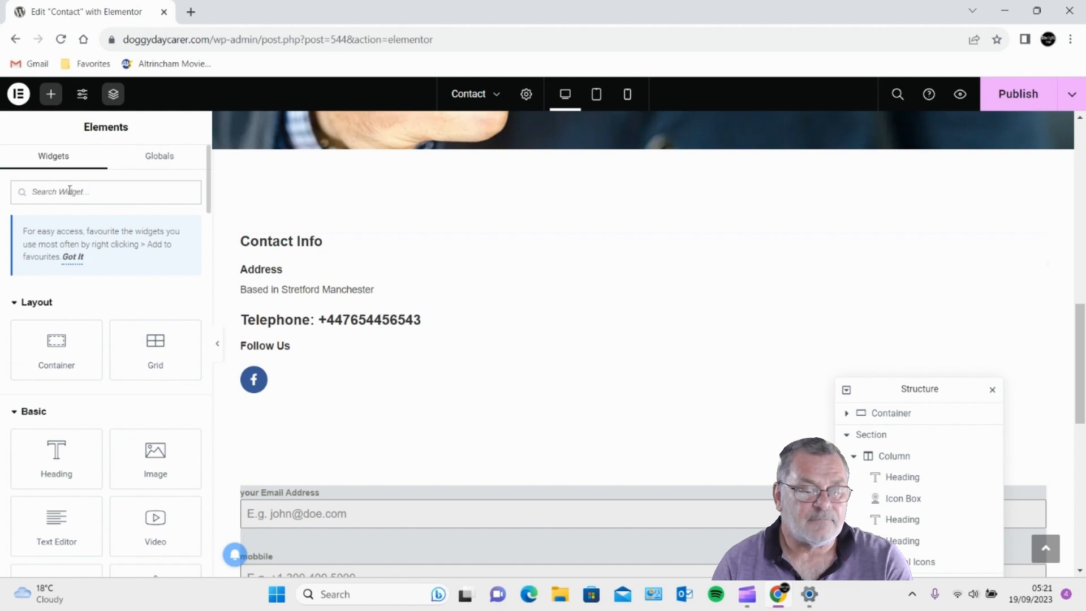
pyautogui.write('text')
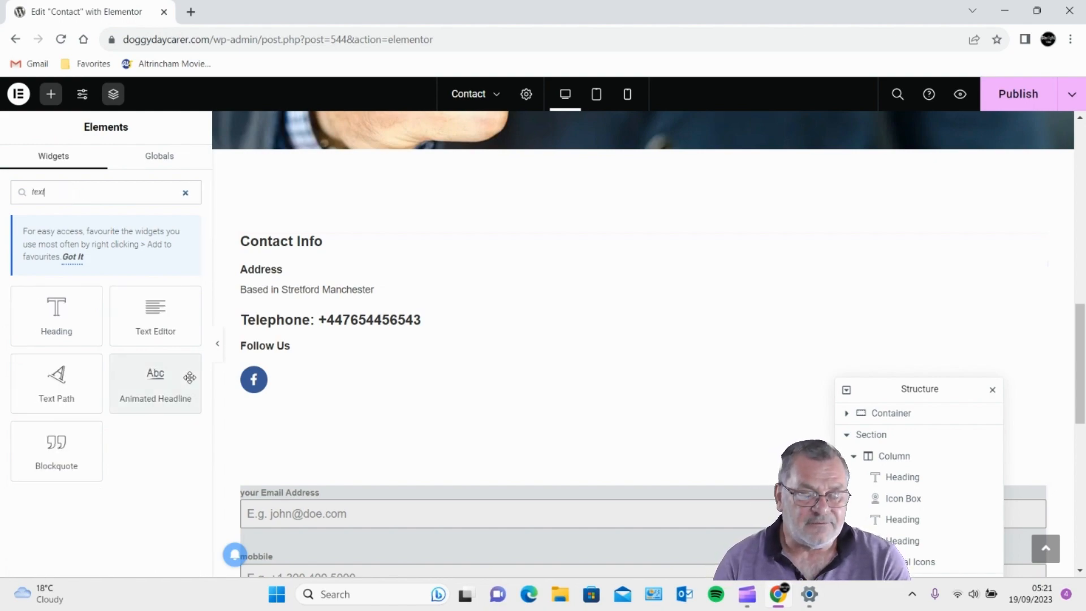
pyautogui.moveTo(156, 313); pyautogui.dragTo(335, 305)
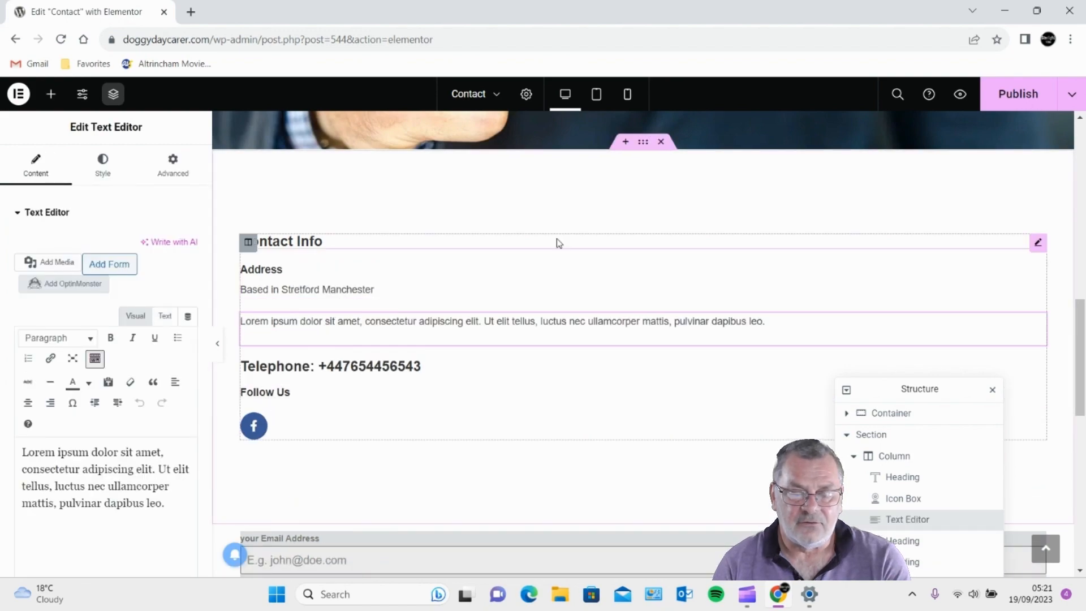
# - Replace the placeholder Lorem ipsum text with bold 'Email Us'
pyautogui.moveTo(174, 502); pyautogui.dragTo(2, 443)
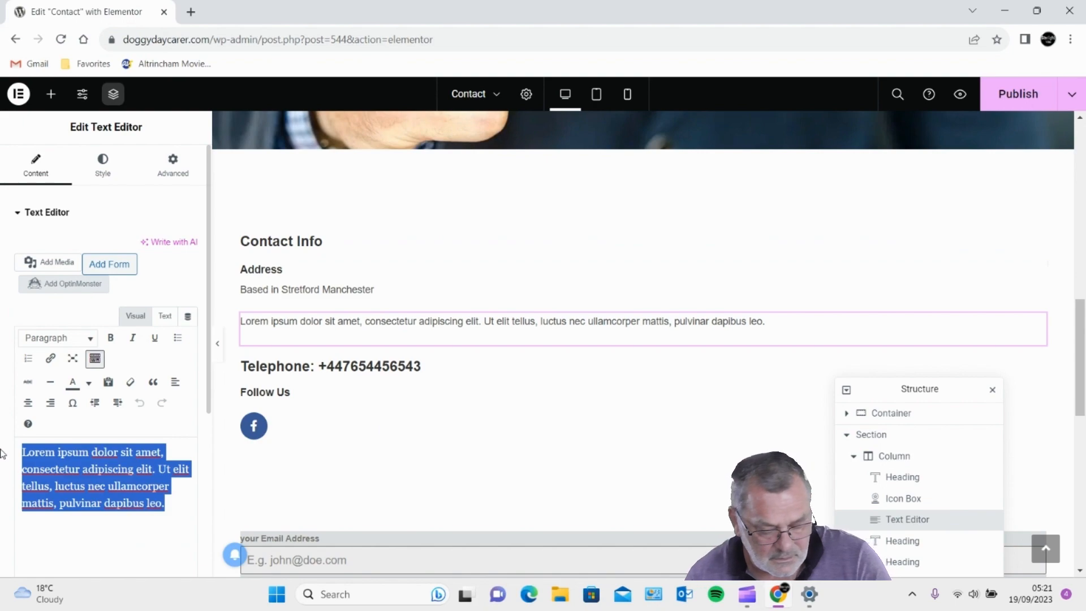
pyautogui.write('Email')
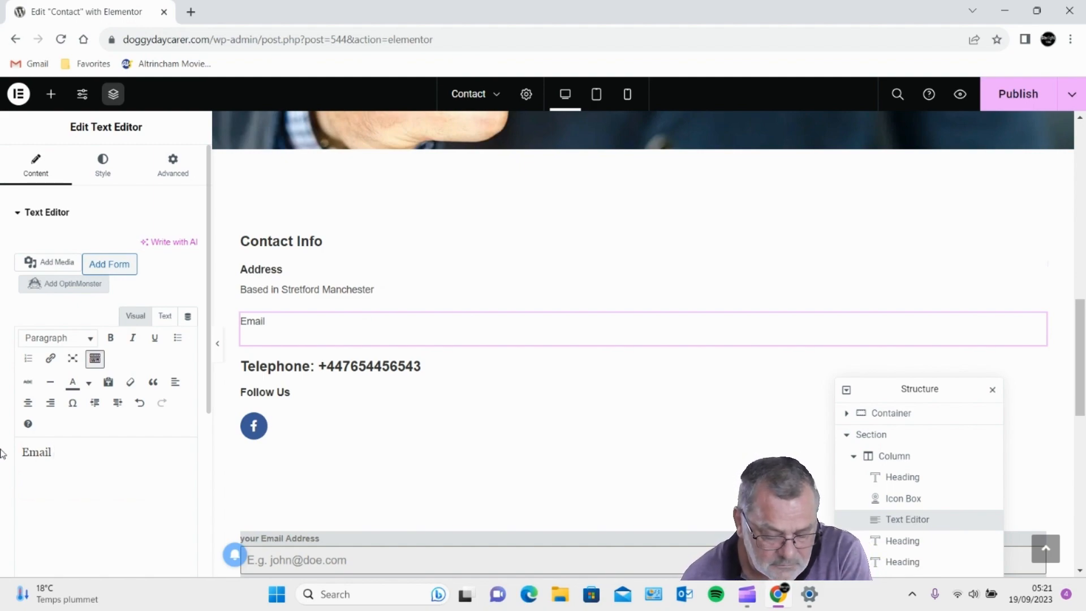
pyautogui.write('Us')
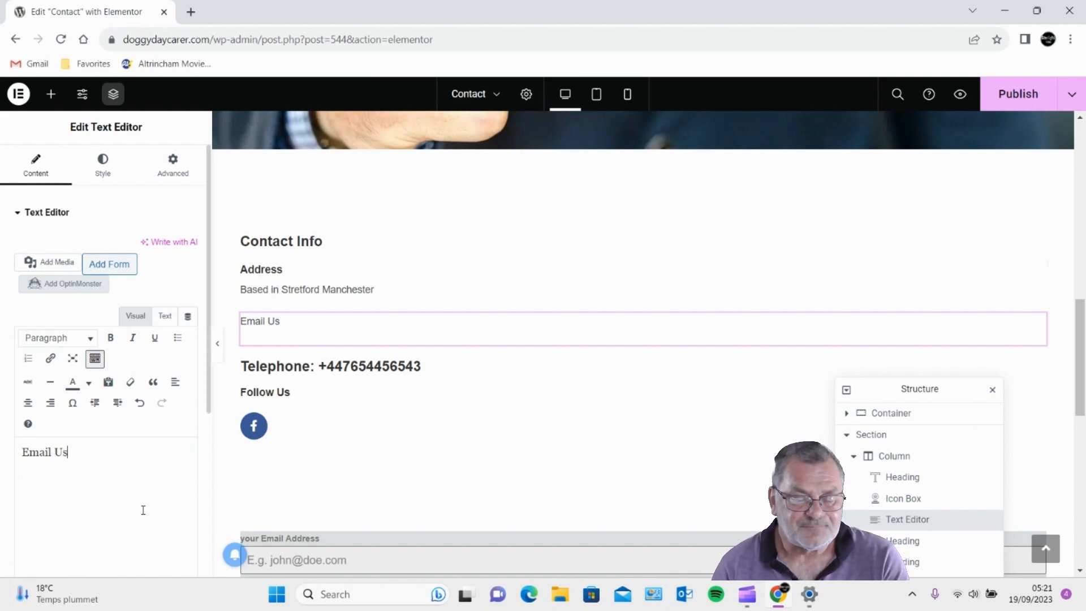
pyautogui.moveTo(69, 455); pyautogui.dragTo(2, 455)
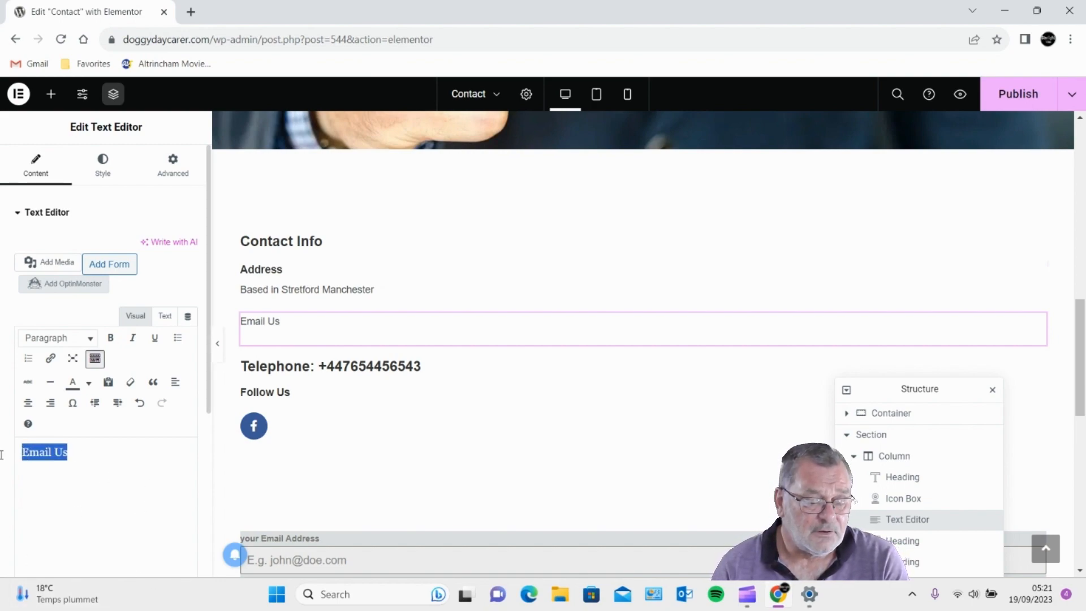
pyautogui.click(112, 341)
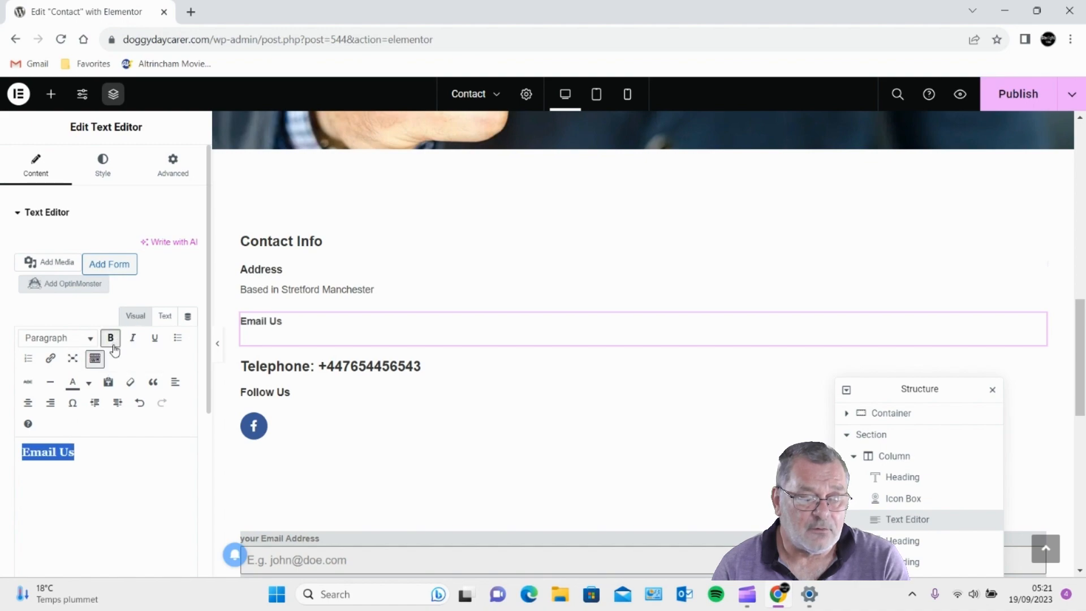
pyautogui.click(109, 178)
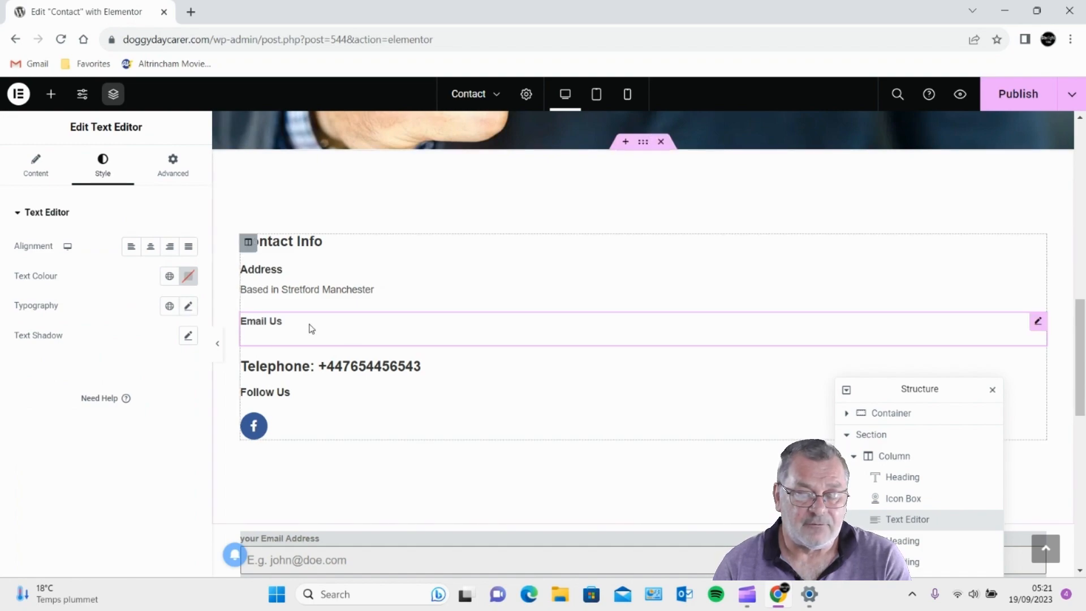
# - Set the Email Us typography size to 18 px
pyautogui.click(187, 310)
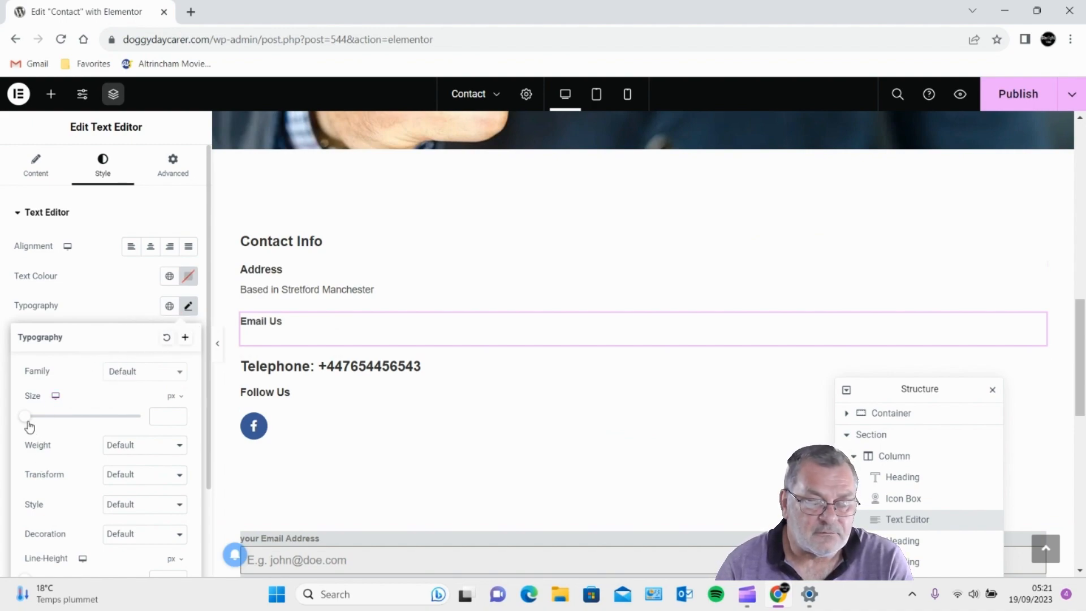
pyautogui.moveTo(28, 422); pyautogui.dragTo(39, 422)
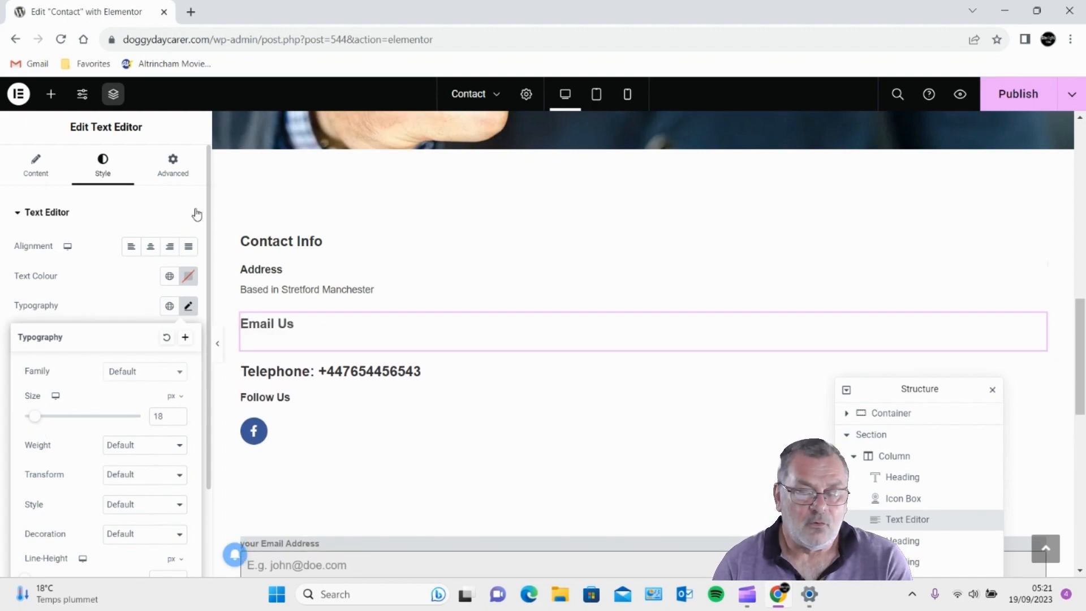
pyautogui.click(351, 332)
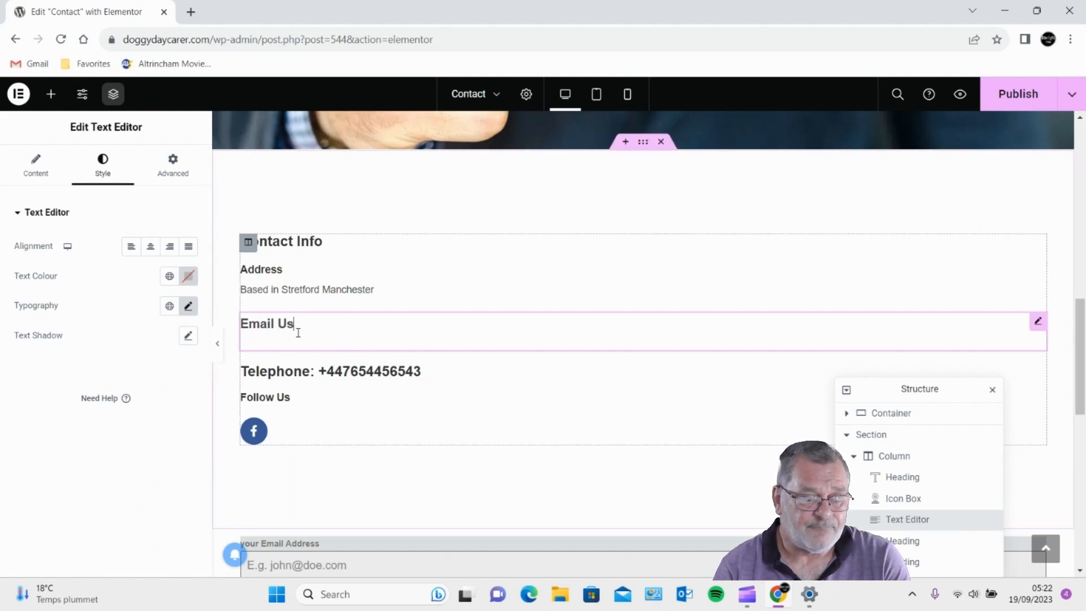
pyautogui.click(35, 169)
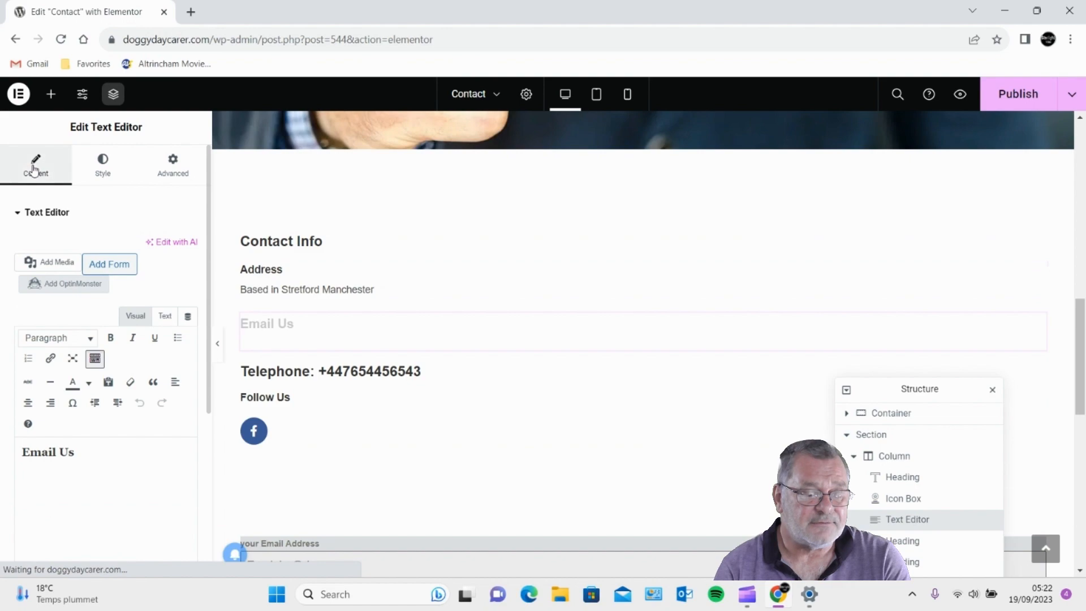
# - Link the words 'Email Us' to a mailto address for the site's contact e-mail
pyautogui.click(75, 451)
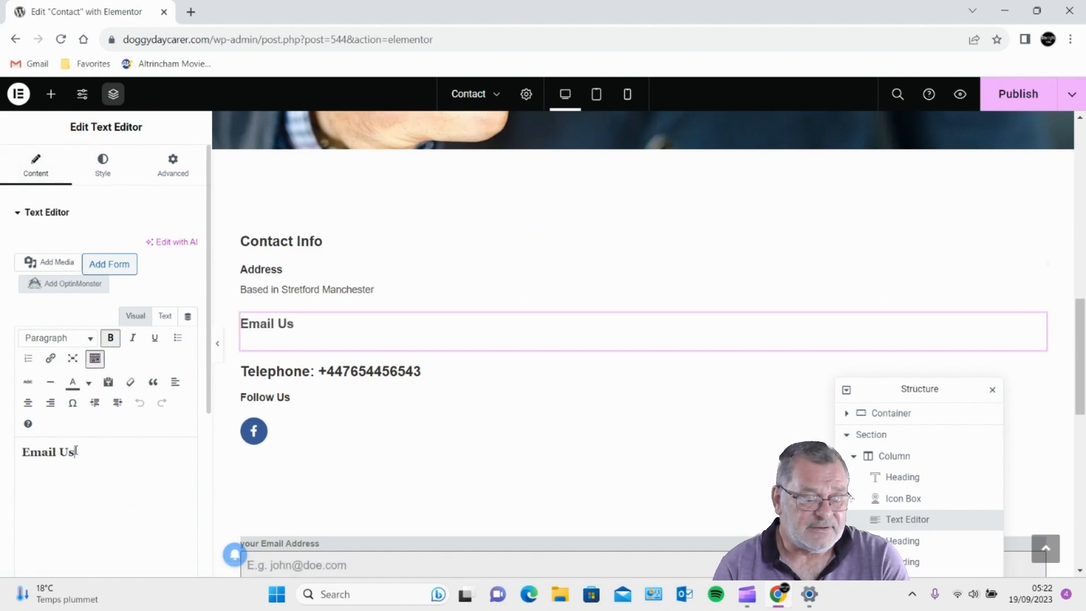
pyautogui.moveTo(76, 451); pyautogui.dragTo(3, 440)
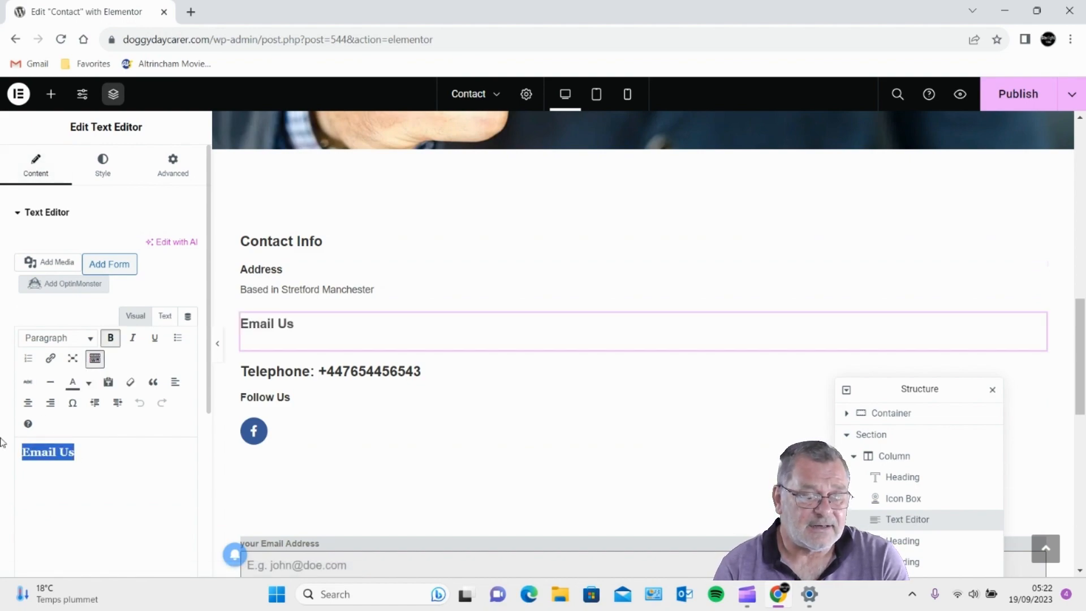
pyautogui.click(51, 360)
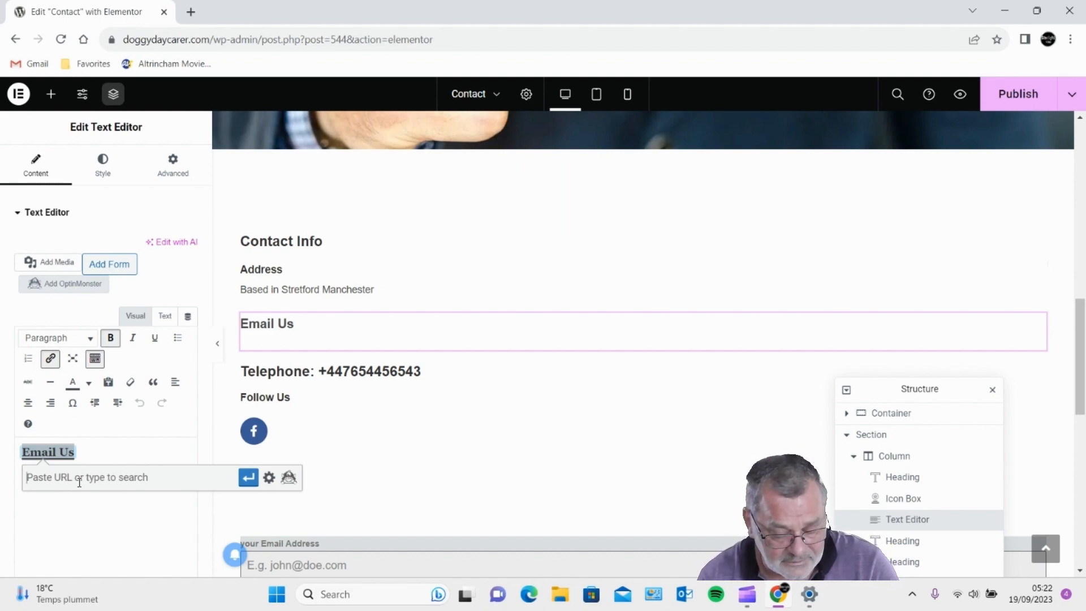
pyautogui.write('ma')
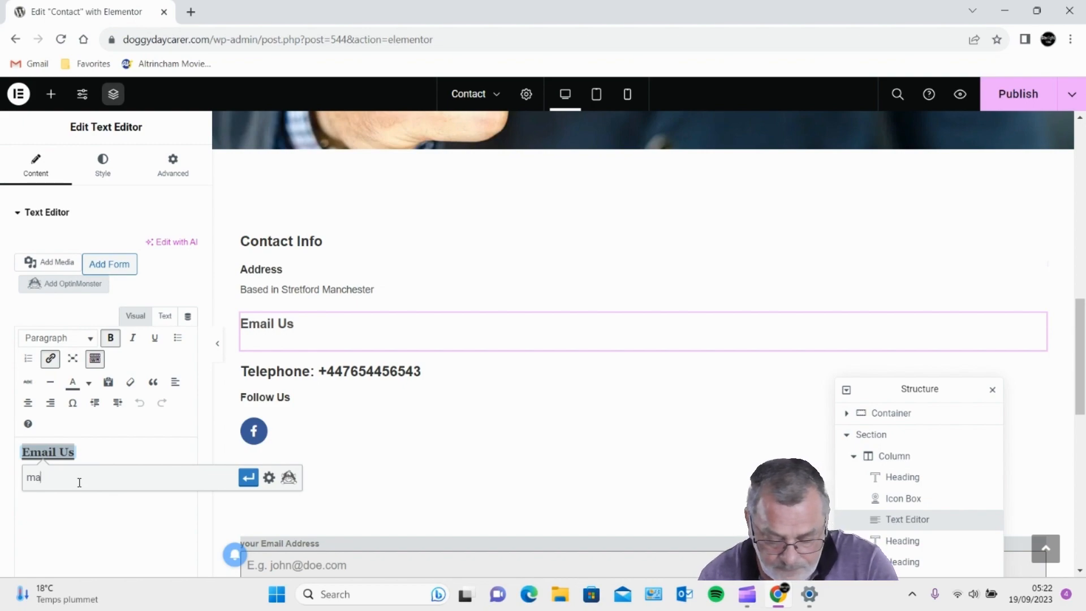
pyautogui.write('ilto')
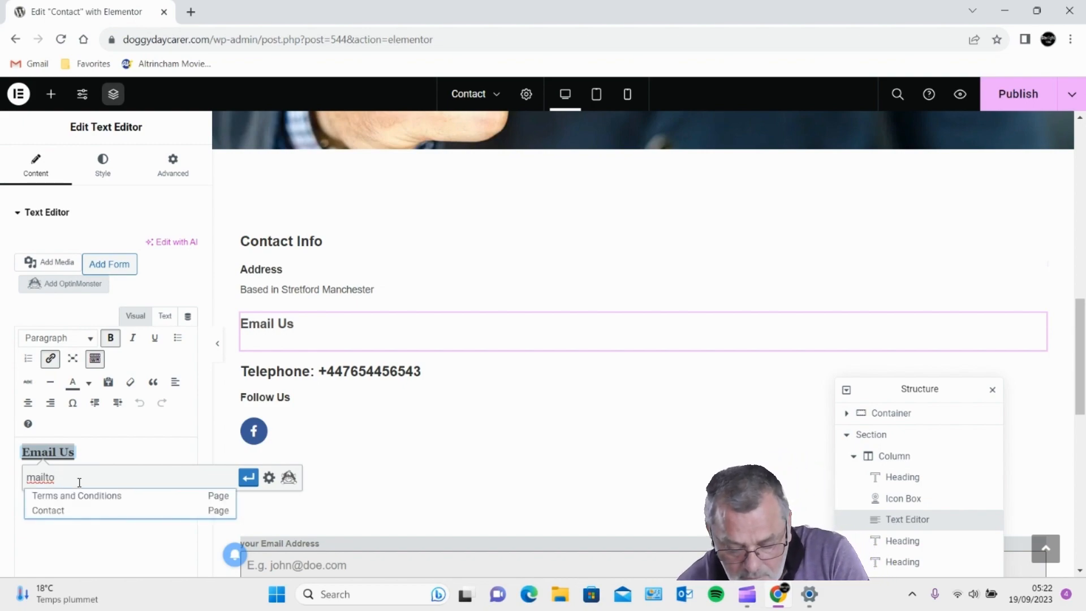
pyautogui.write(':')
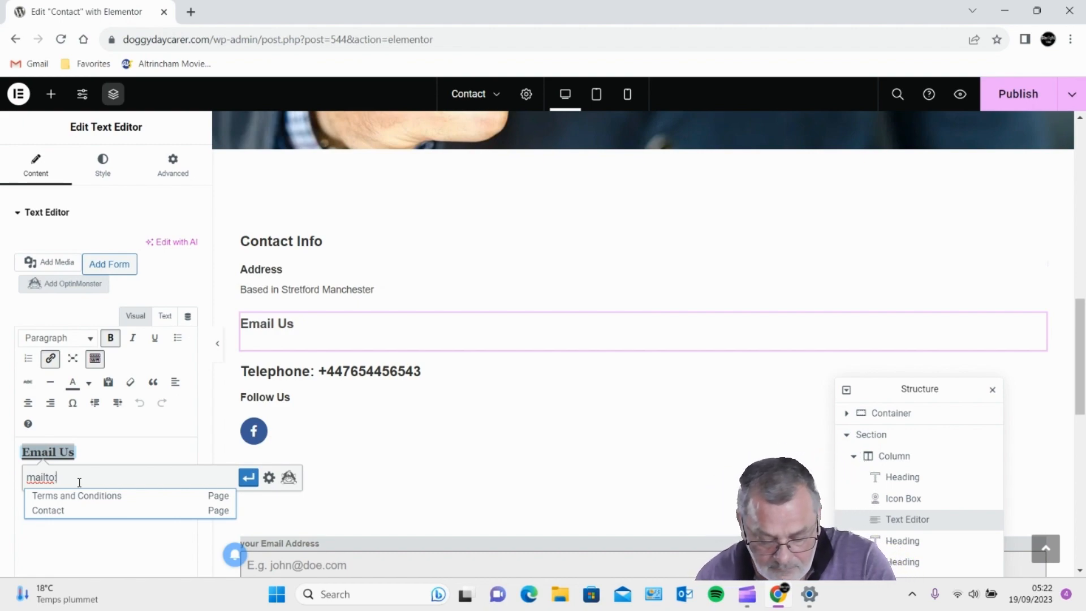
pyautogui.write('info')
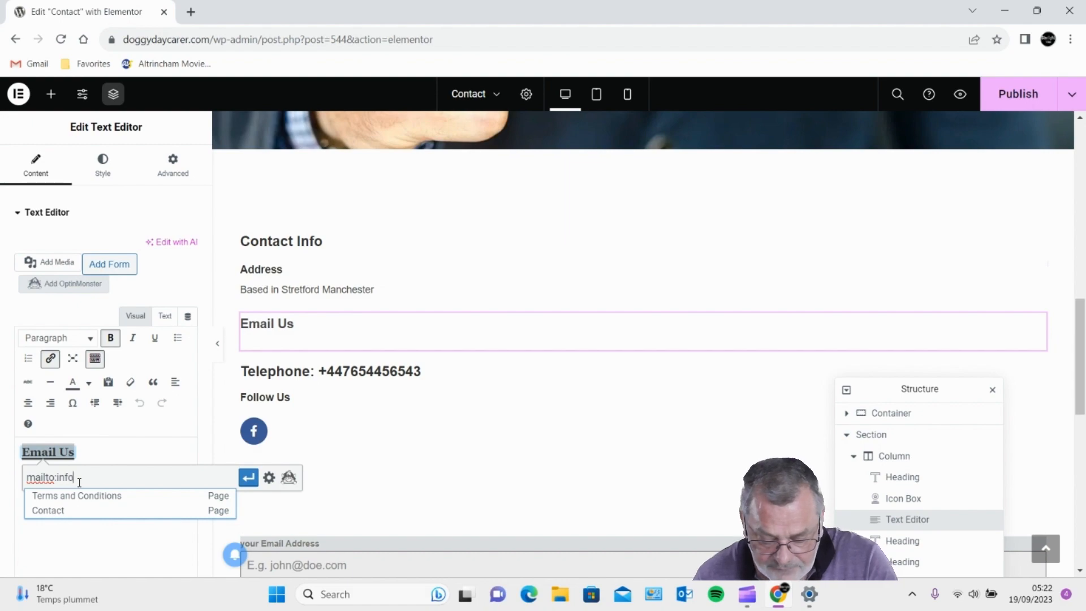
pyautogui.write('@y')
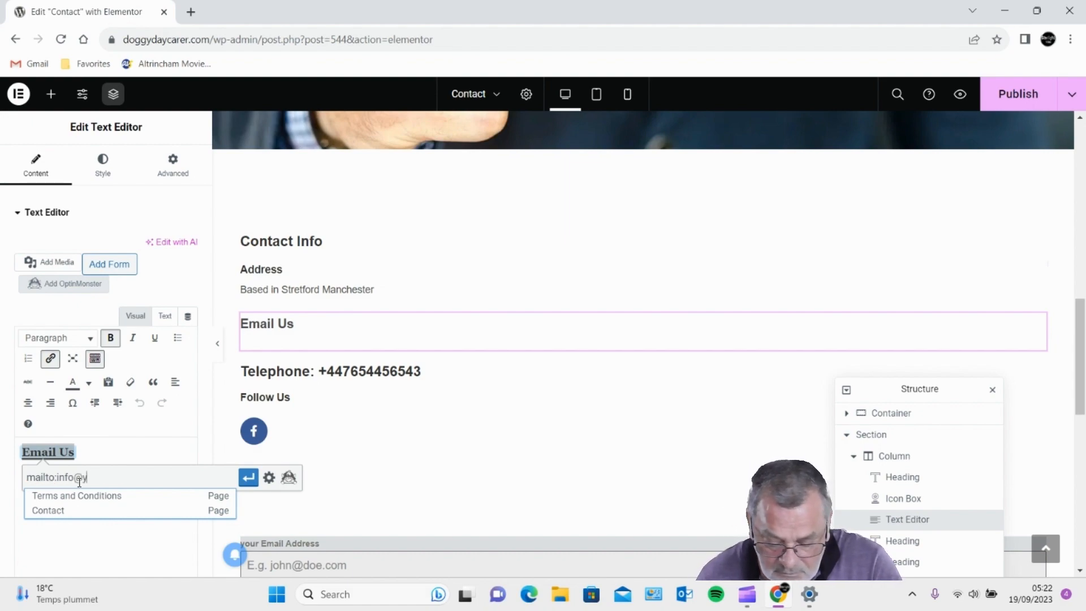
pyautogui.write('our')
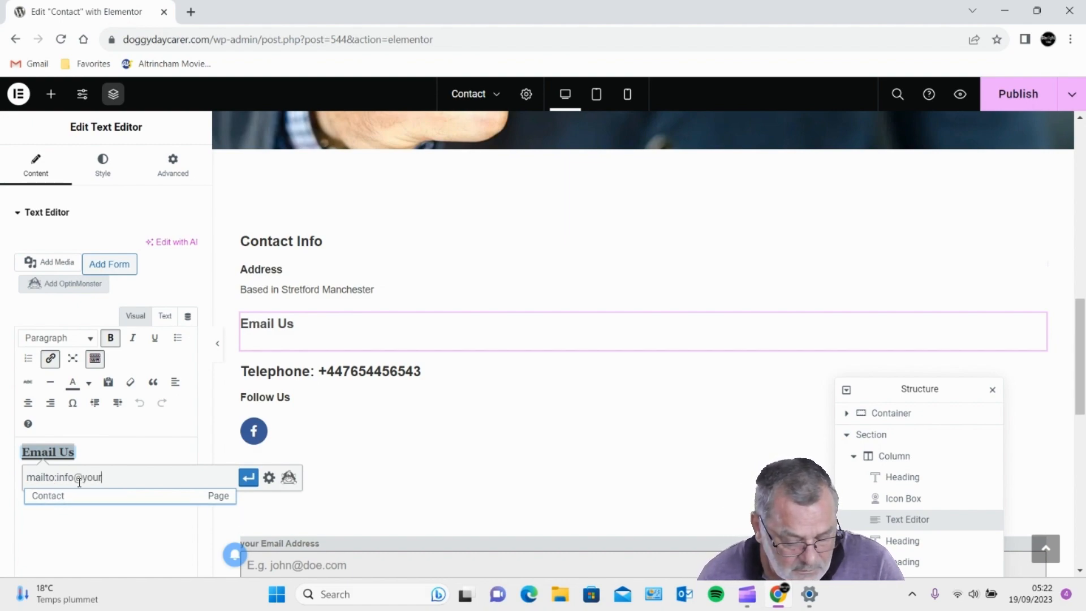
pyautogui.write('sit')
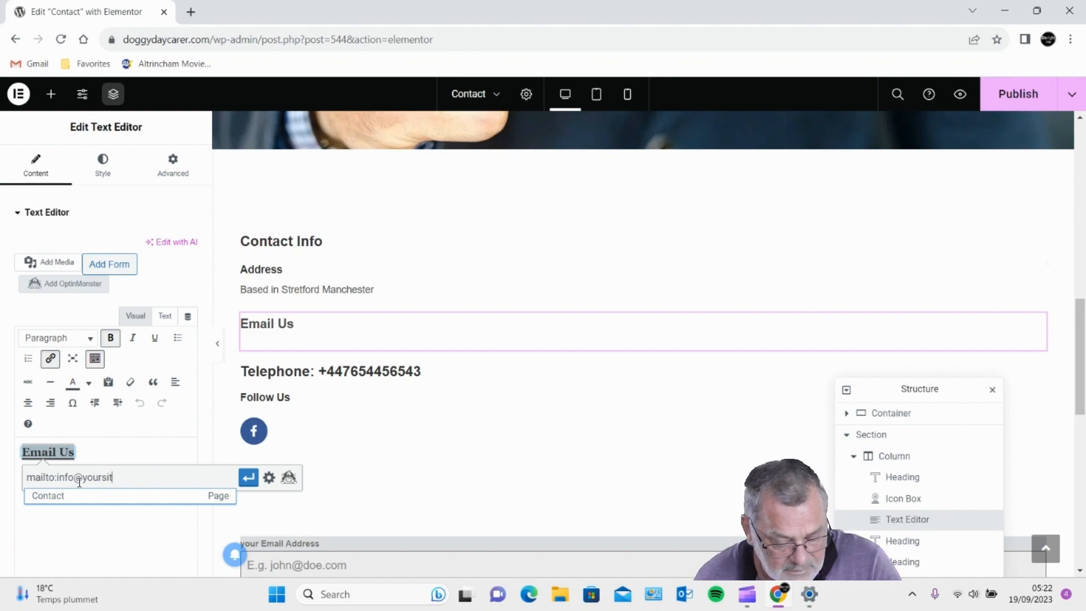
pyautogui.write('e.c')
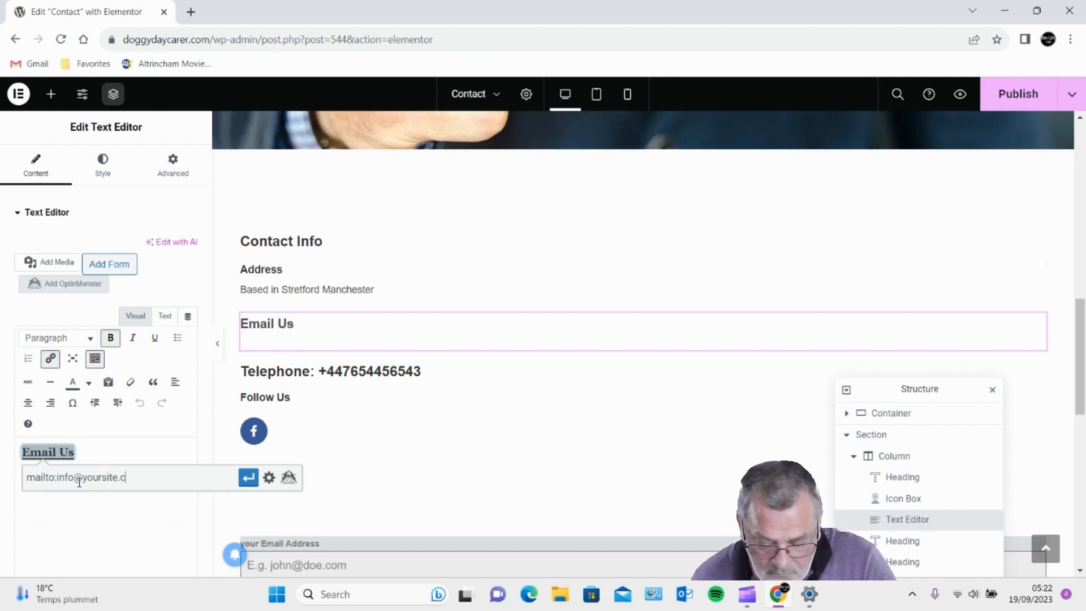
pyautogui.write('om')
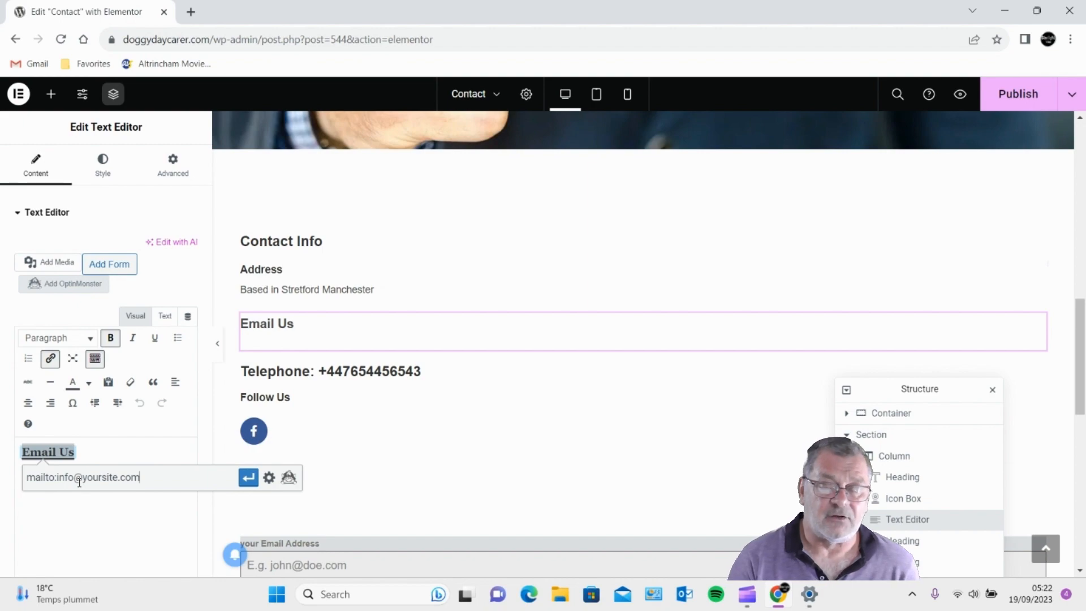
pyautogui.press('Return')
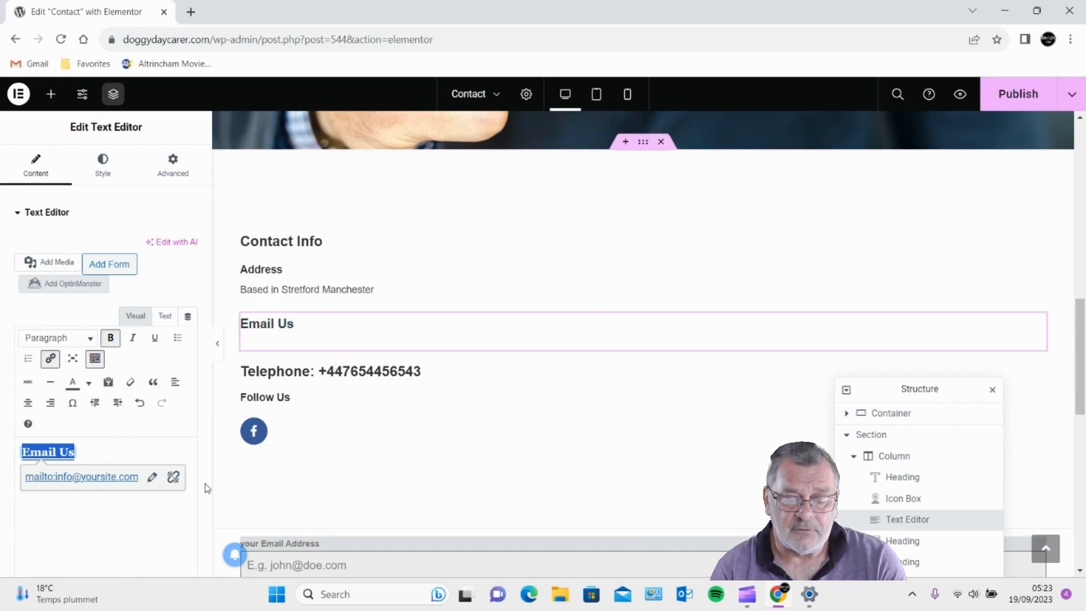
# - Replace the number in the Telephone heading with the new UK mobile number
pyautogui.click(424, 372)
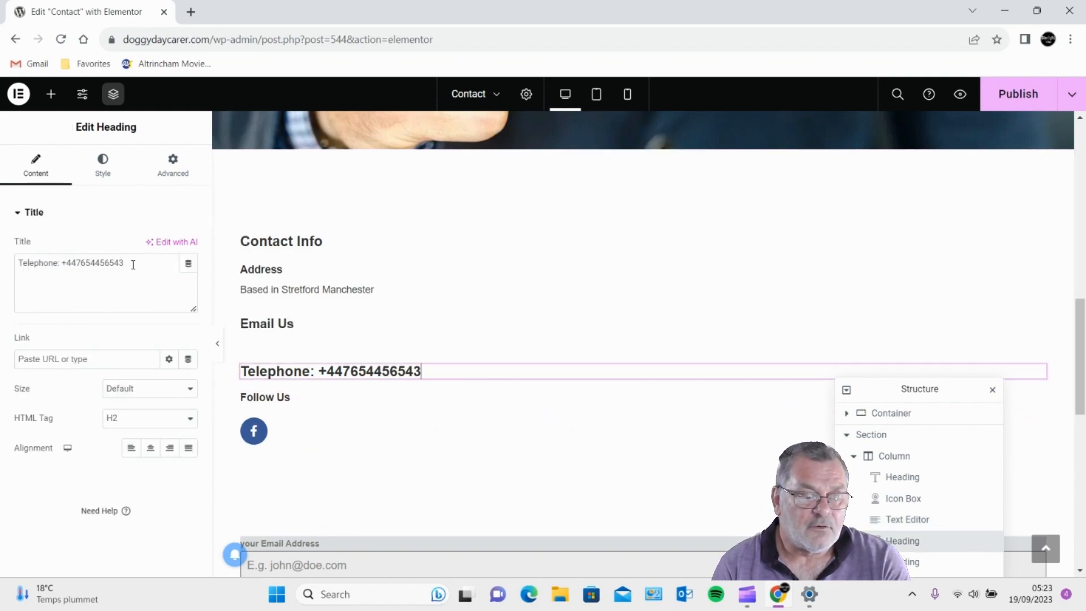
pyautogui.moveTo(125, 264); pyautogui.dragTo(63, 266)
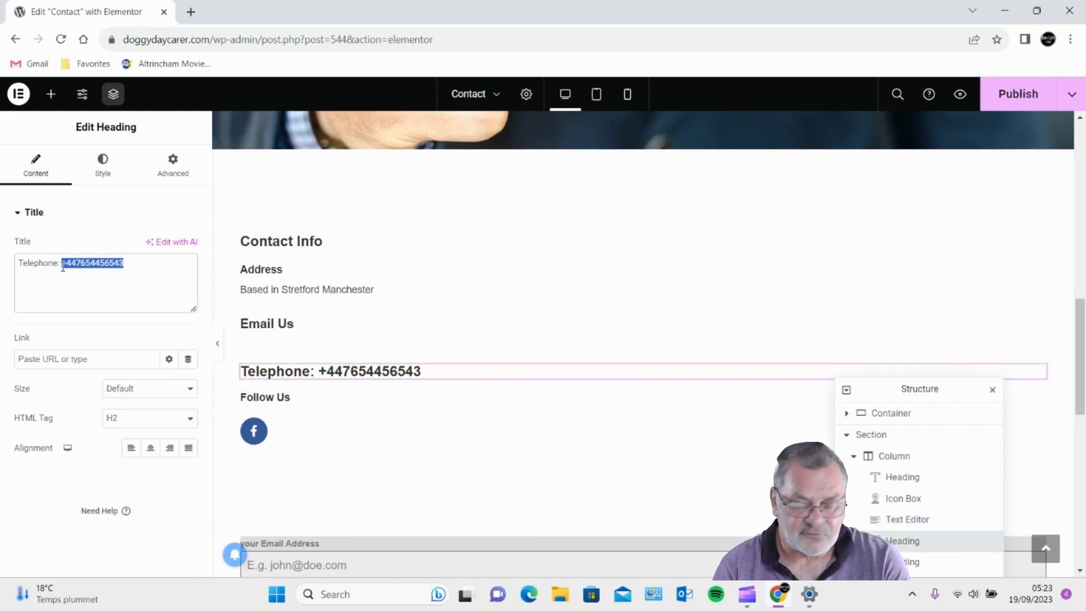
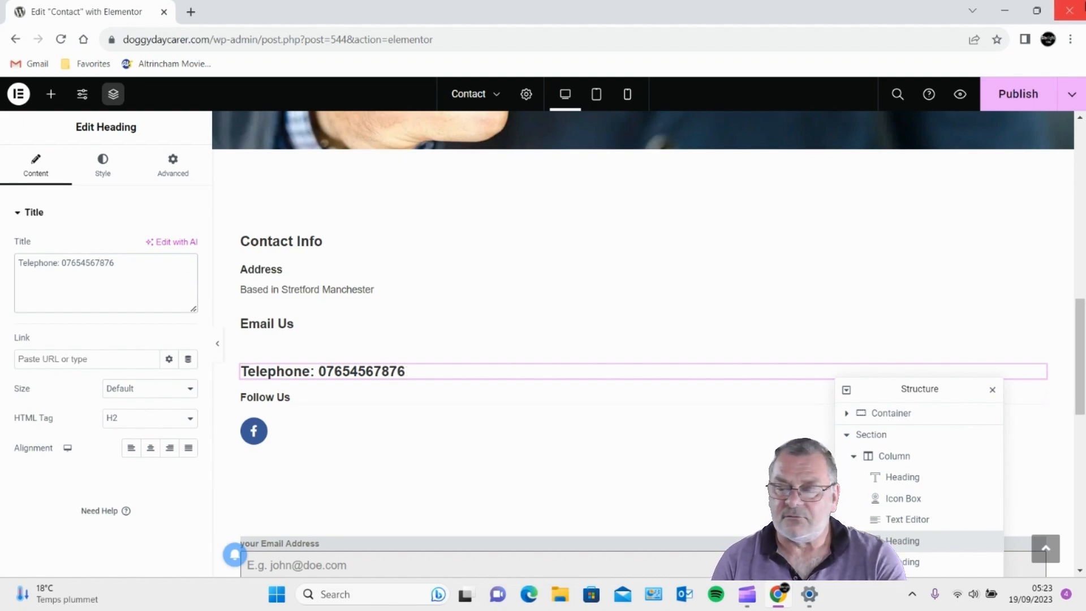
# - Publish the updated Contact page and return to the Pages list
pyautogui.click(1015, 93)
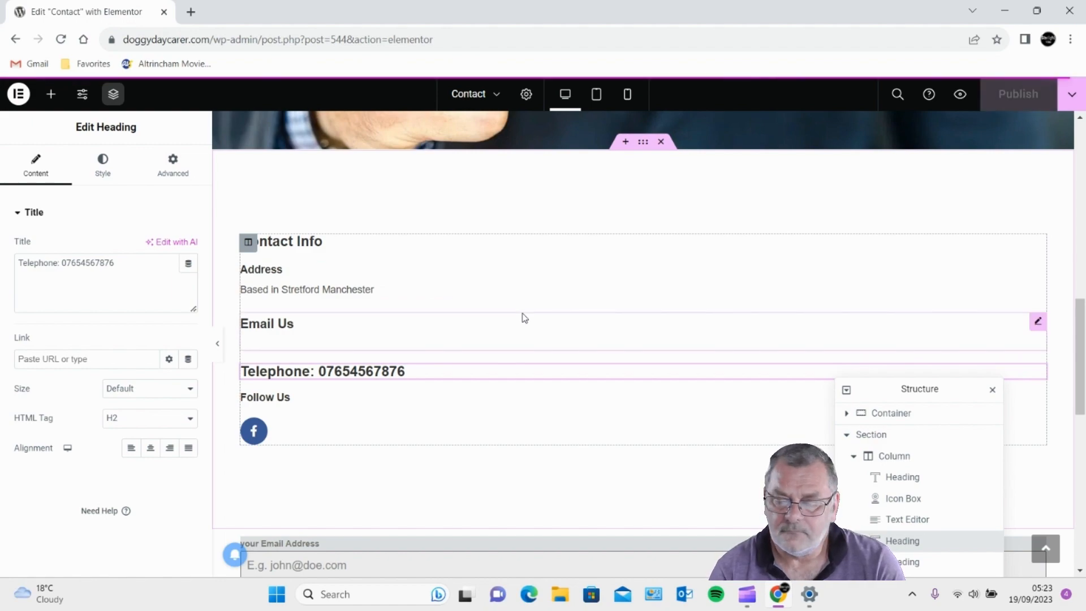
pyautogui.scroll(1, 529, 317)
pyautogui.scroll(7, 537, 306)
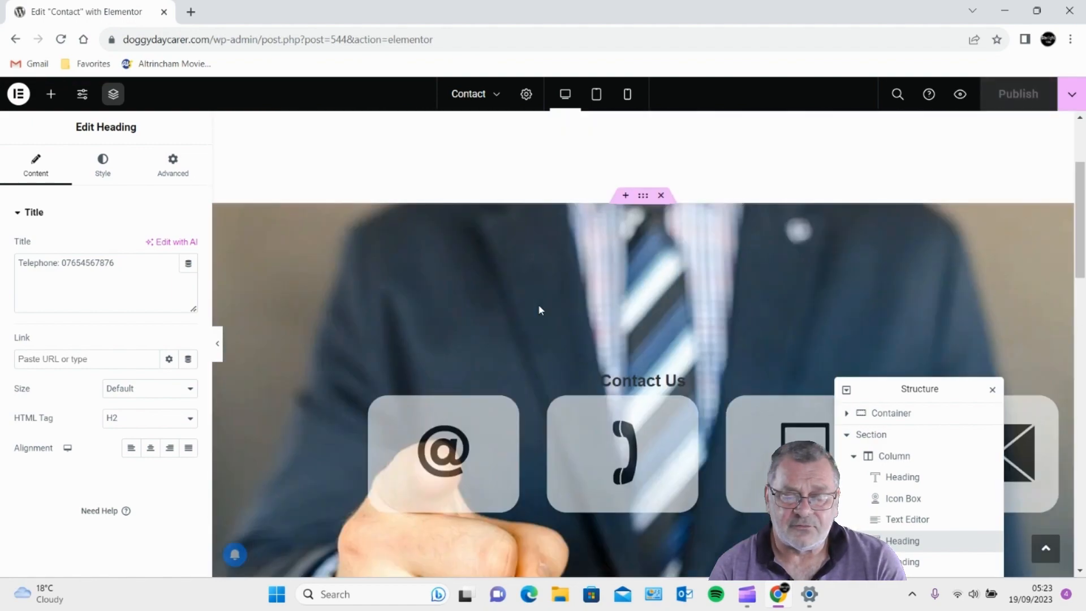
pyautogui.scroll(-6, 540, 303)
pyautogui.scroll(-10, 540, 307)
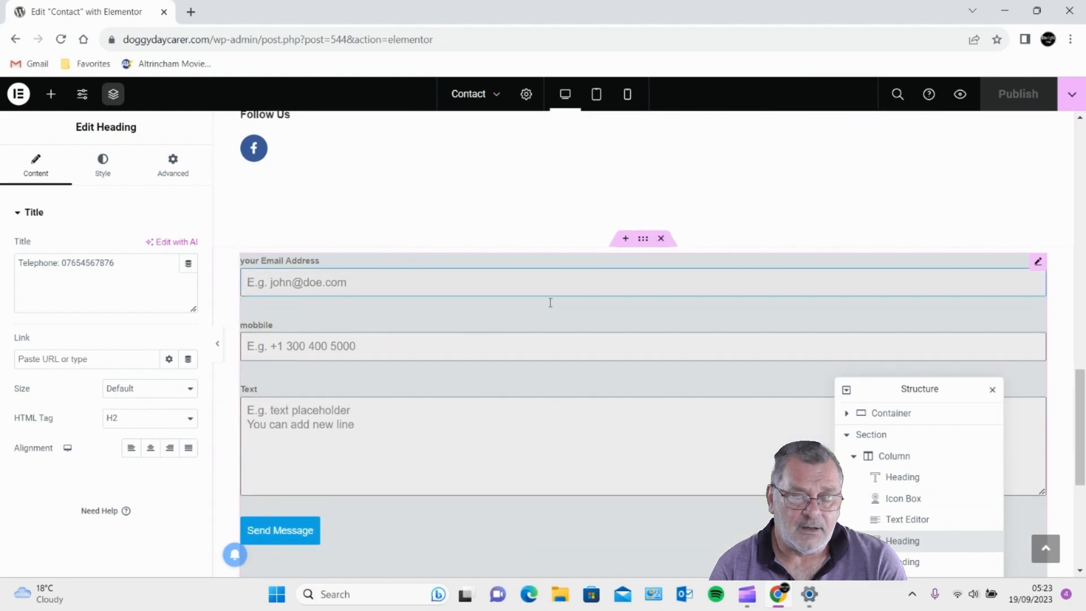
pyautogui.scroll(8, 552, 307)
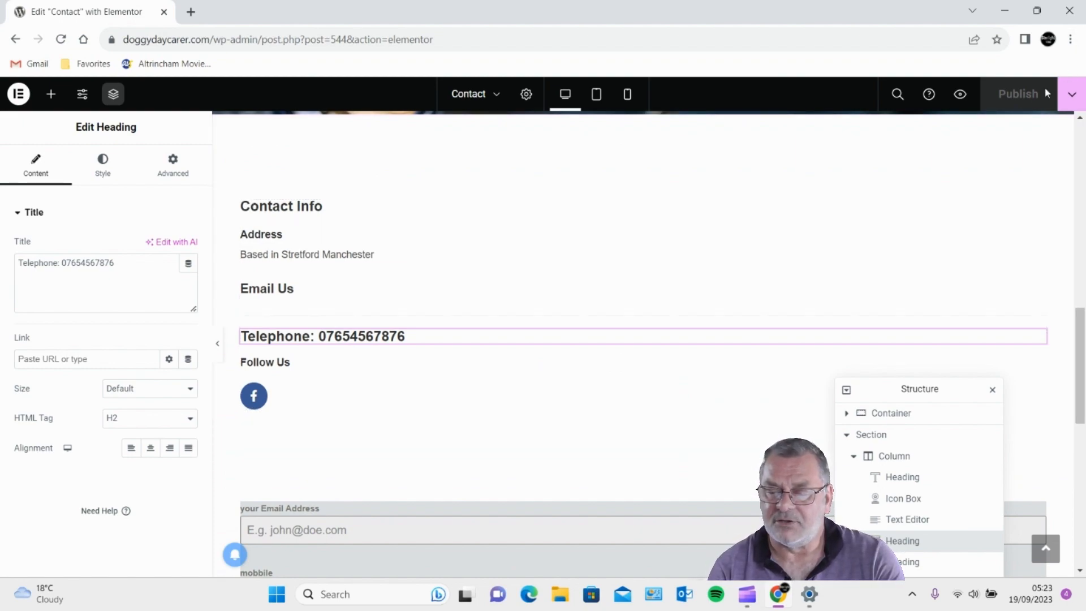
pyautogui.click(16, 39)
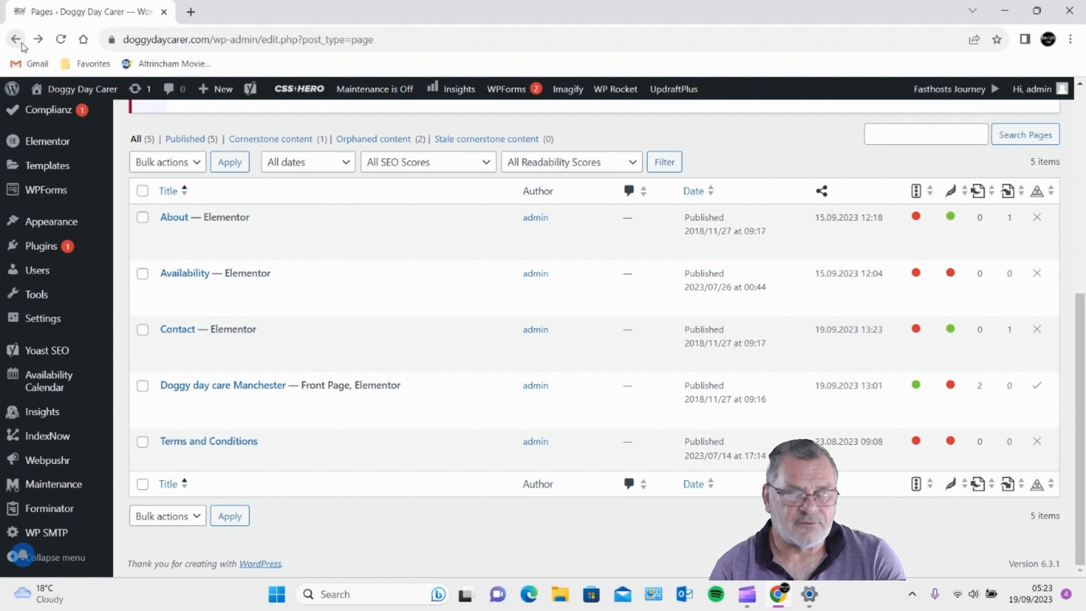
# - Go to Plugins > Add New from the dashboard menu
pyautogui.moveTo(12, 404)
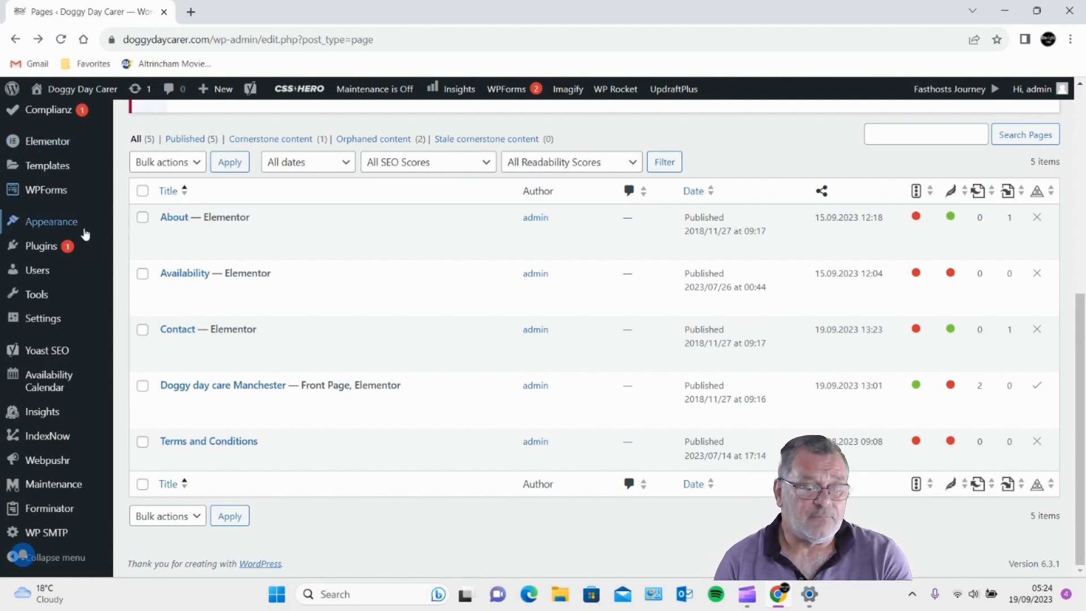
pyautogui.moveTo(57, 249)
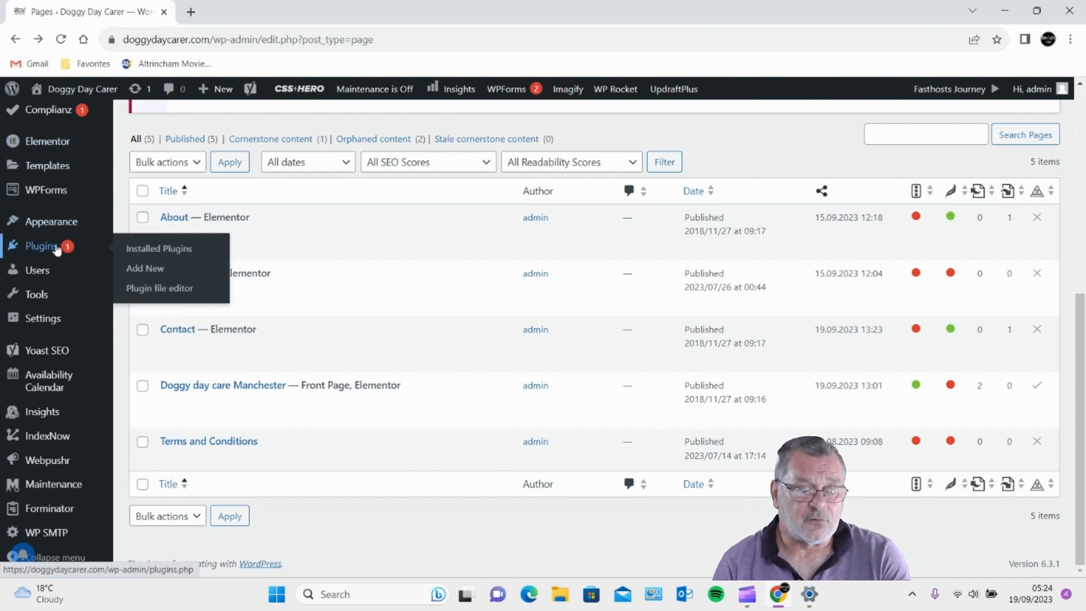
pyautogui.click(148, 268)
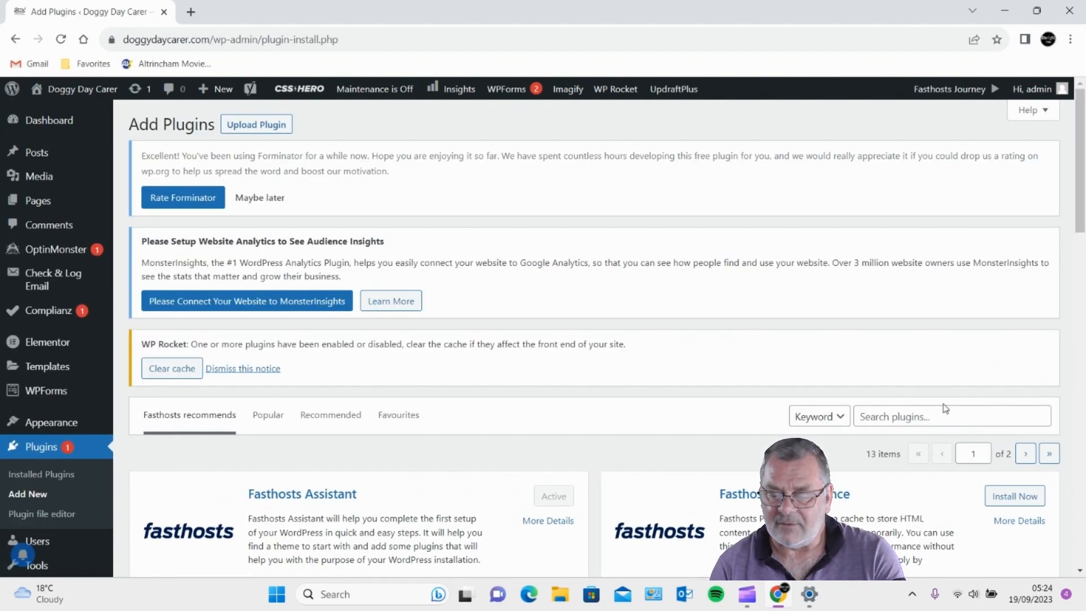
# - Search plugins for 'login' and install Limit Login Attempts Reloaded
pyautogui.click(934, 413)
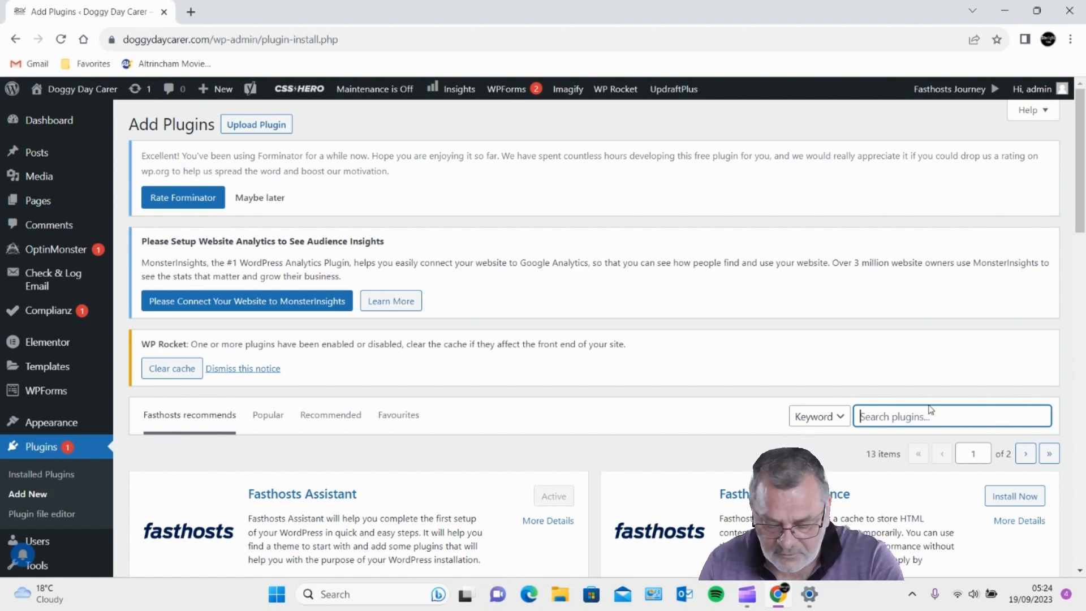
pyautogui.write('lo')
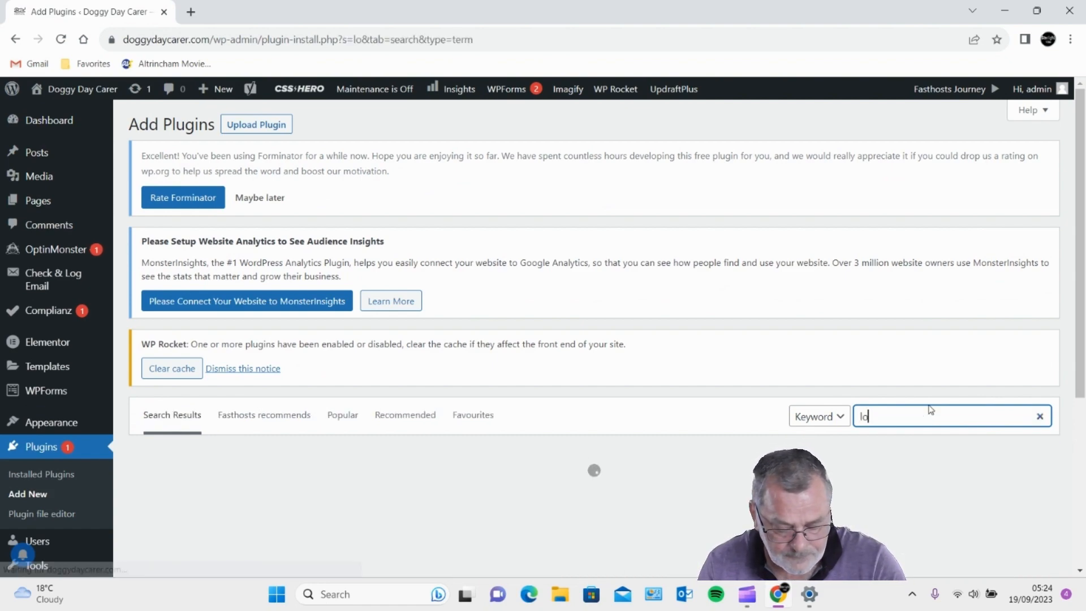
pyautogui.write('gin')
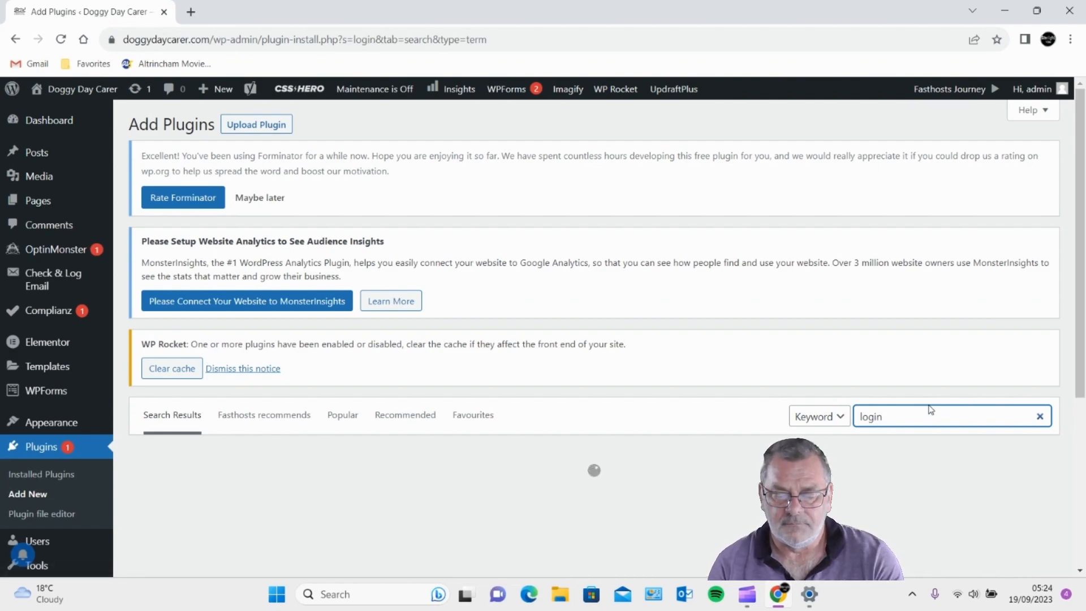
pyautogui.scroll(-3, 857, 388)
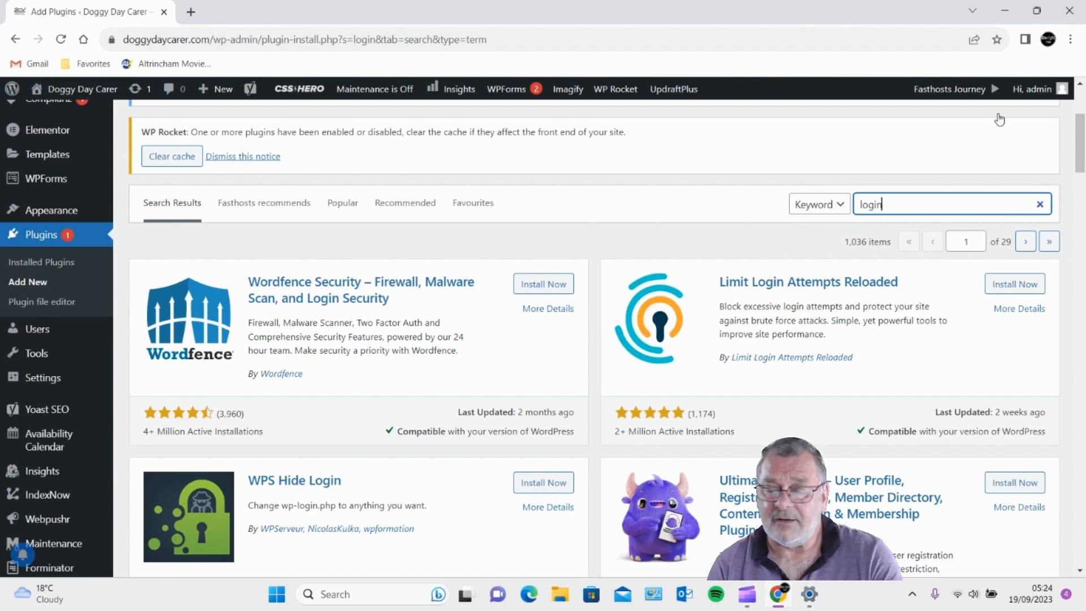
pyautogui.click(1037, 296)
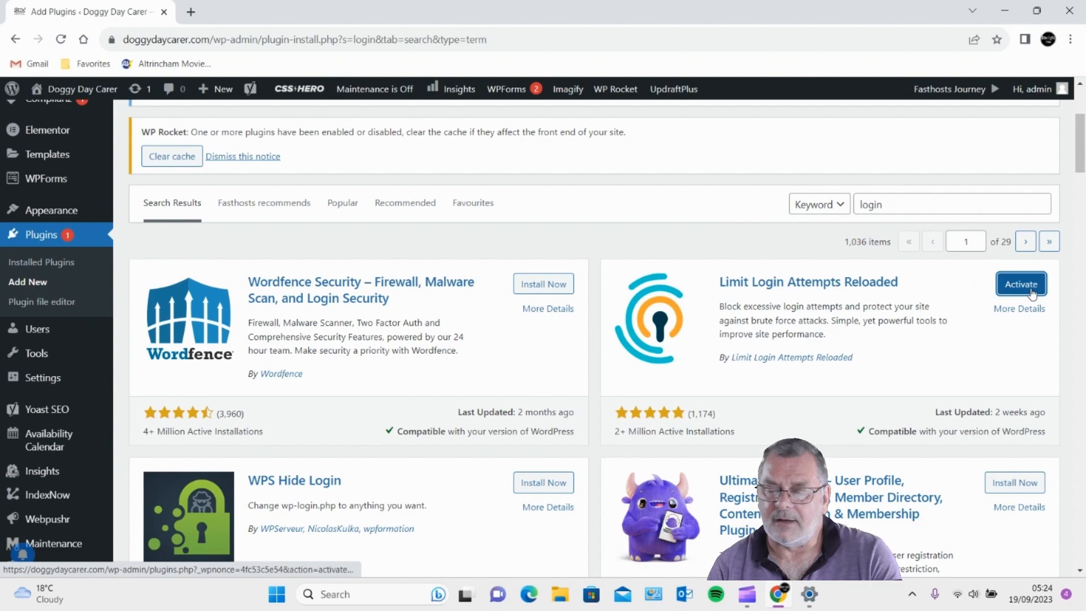
# - Activate Limit Login Attempts Reloaded and open its settings page
pyautogui.click(1033, 291)
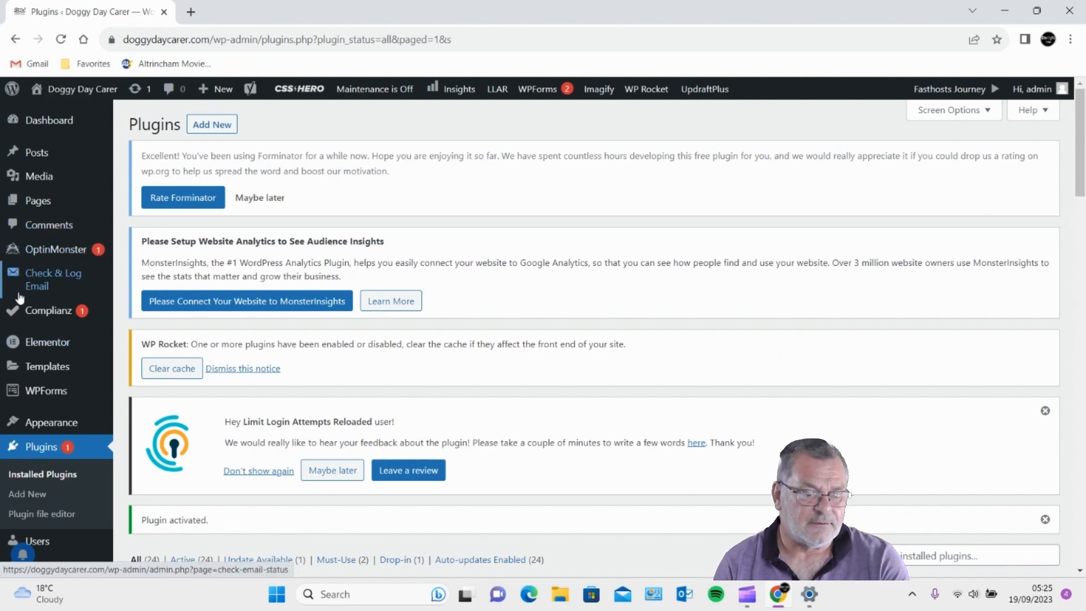
pyautogui.scroll(-10, 17, 396)
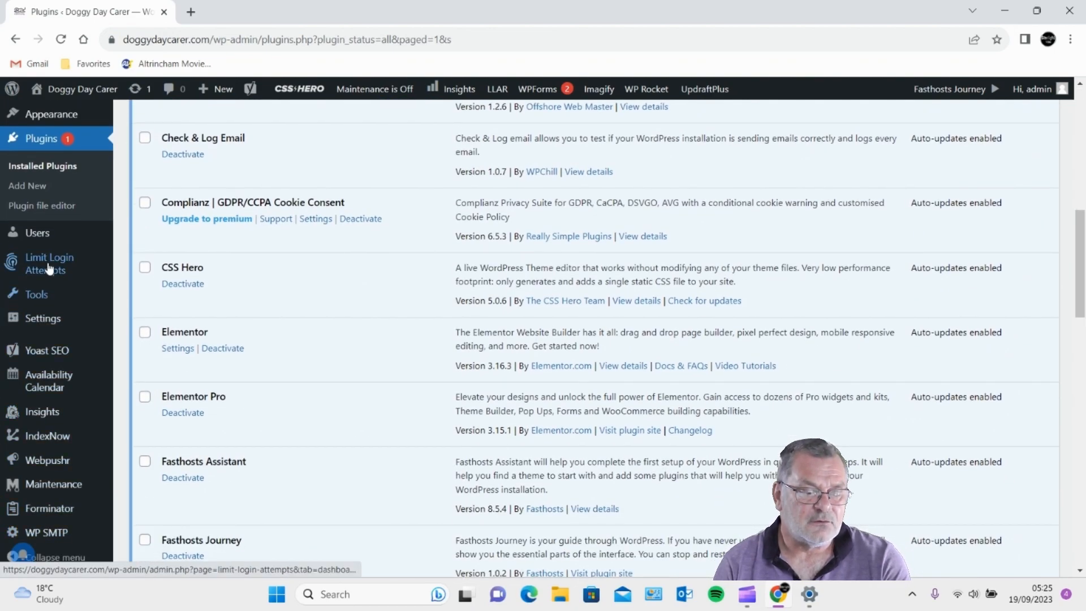
pyautogui.moveTo(62, 269)
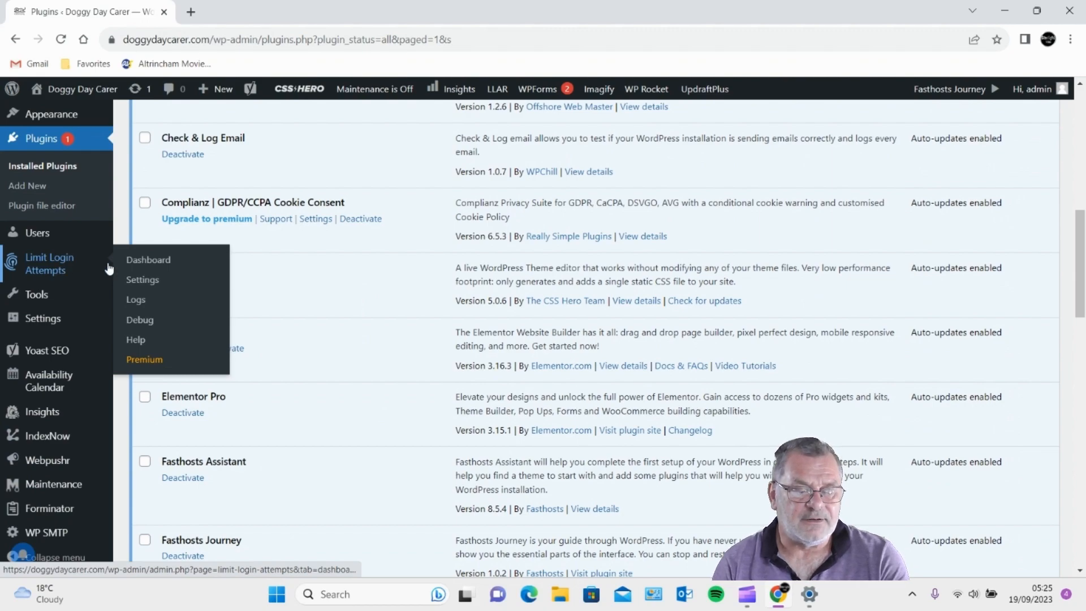
pyautogui.click(150, 281)
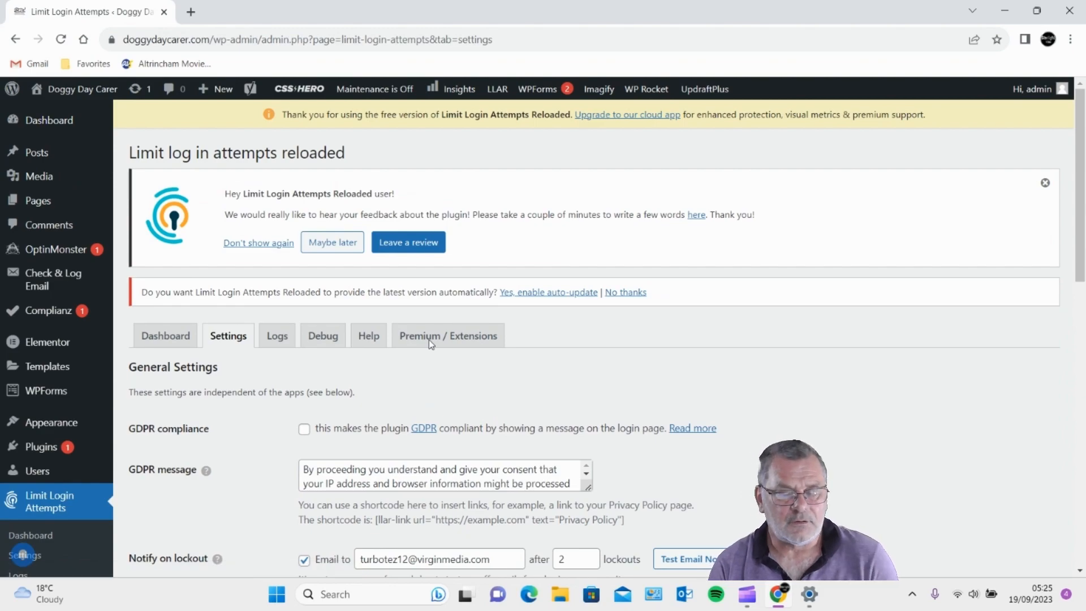
# - Check the lockout fields: 3 retries, 48-minute lockout, 2 lockouts raising it to 96 hours, 24-hour reset
pyautogui.scroll(-15, 429, 340)
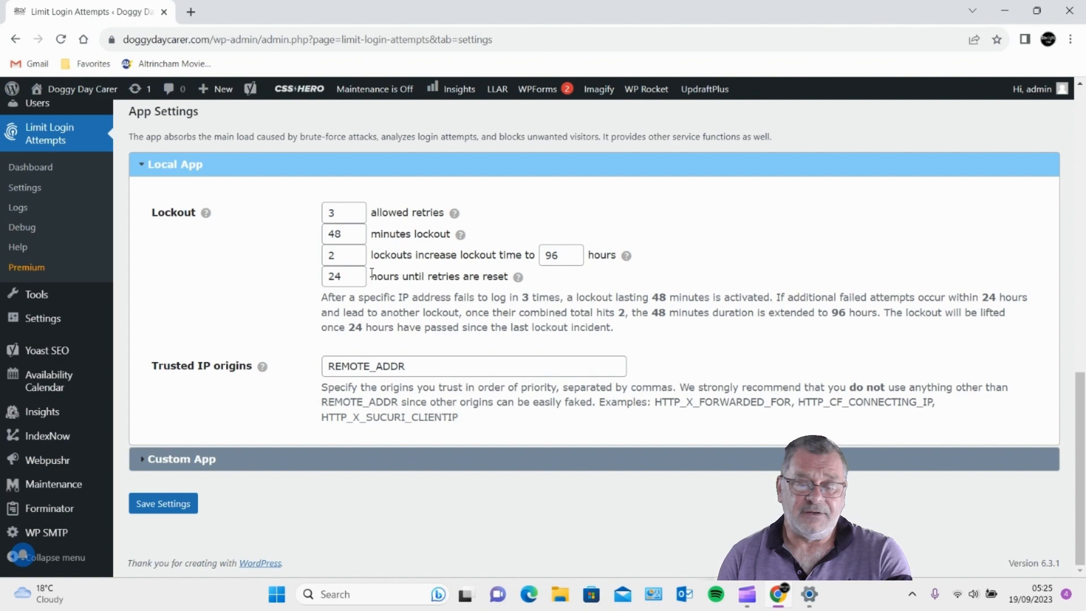
pyautogui.doubleClick(352, 276)
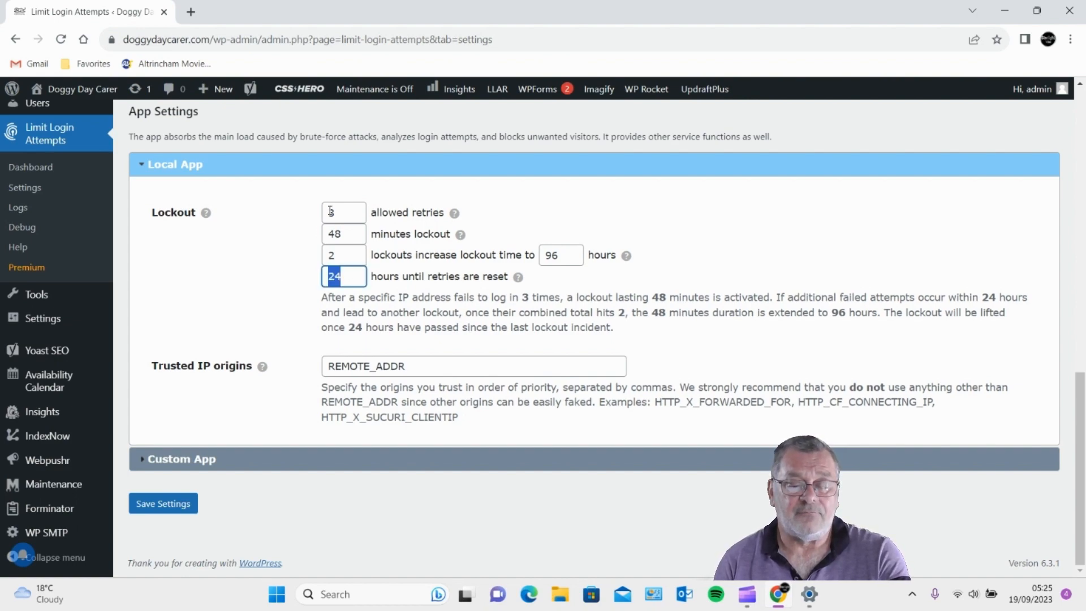
pyautogui.doubleClick(349, 215)
pyautogui.press('Tab')
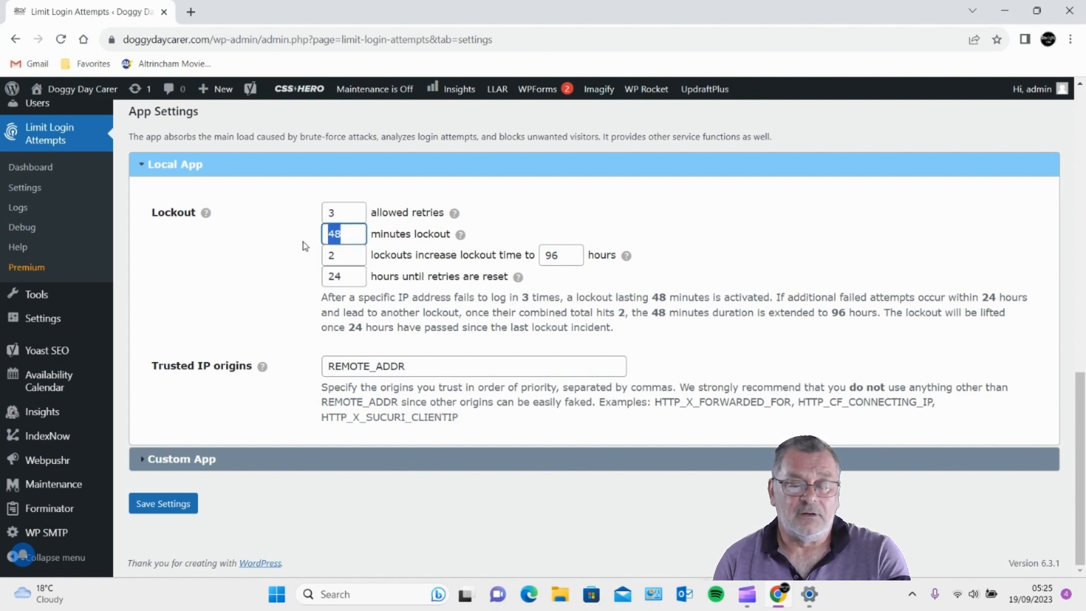
pyautogui.click(331, 251)
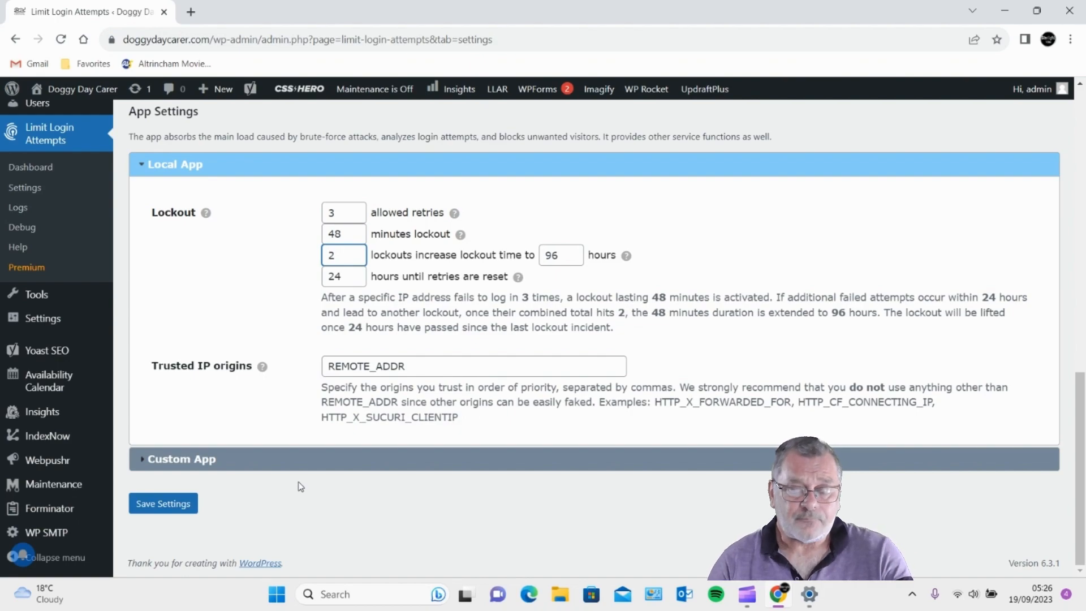
pyautogui.scroll(5, 47, 310)
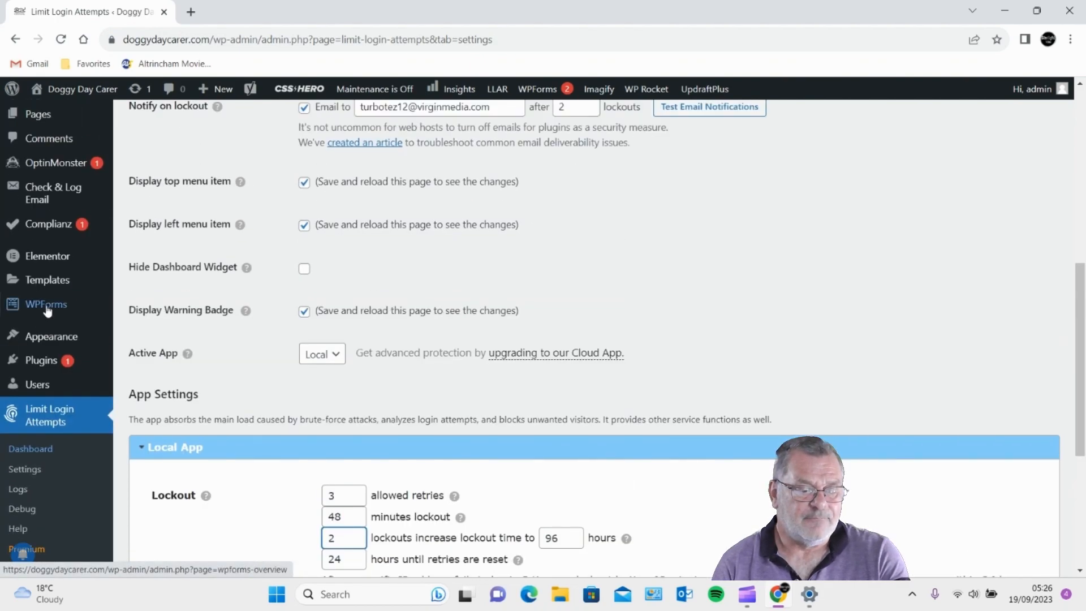
pyautogui.scroll(1, 47, 309)
pyautogui.moveTo(59, 354)
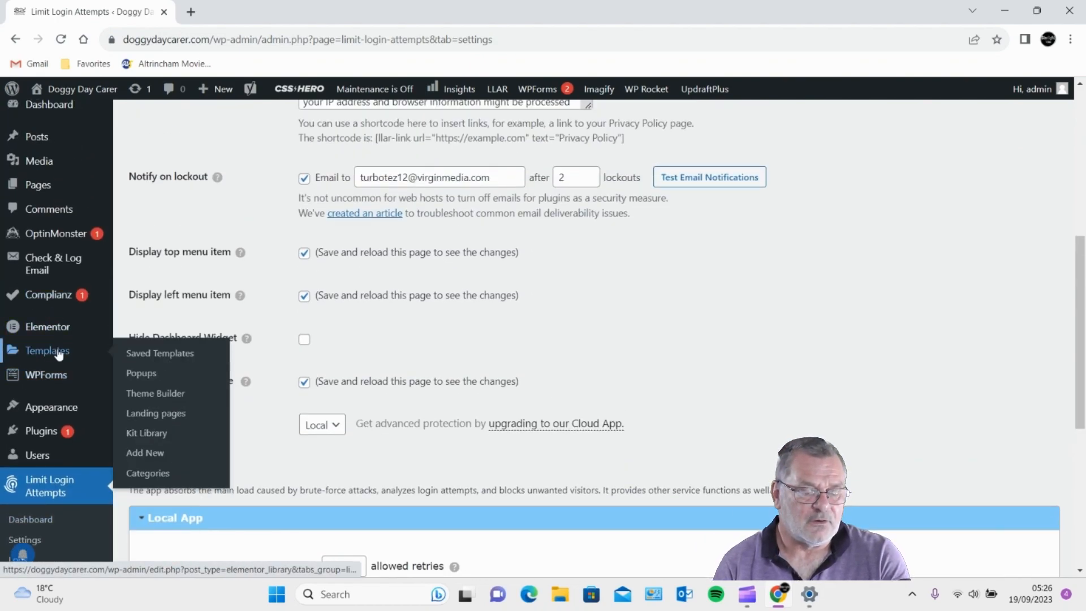
pyautogui.scroll(1, 51, 334)
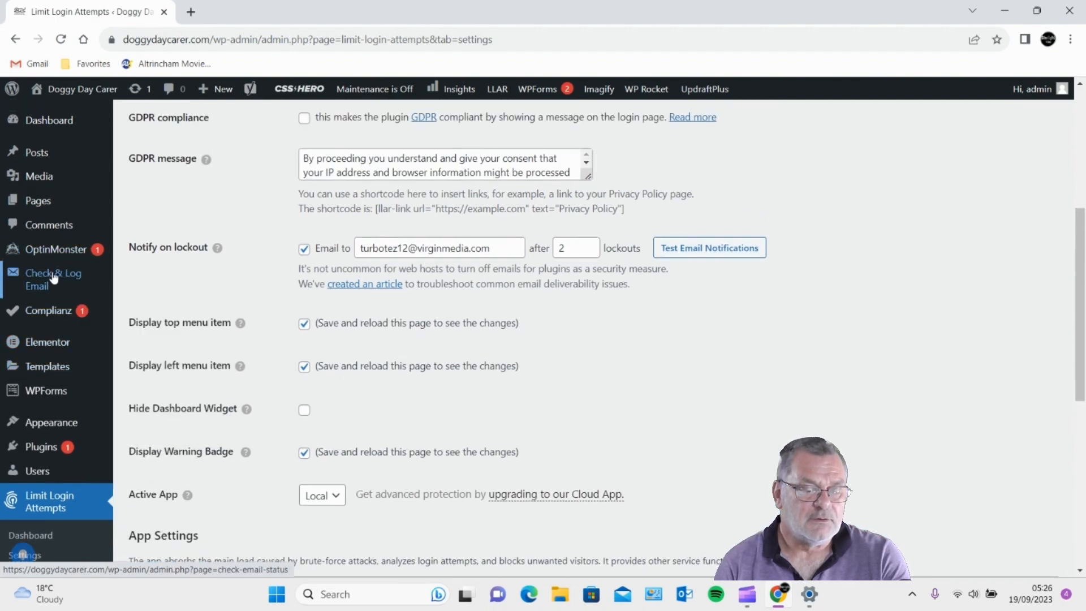
pyautogui.scroll(-2, 54, 277)
# - Search the plugin directory for 'jetpack', then install and activate Jetpack Protect
pyautogui.moveTo(50, 311)
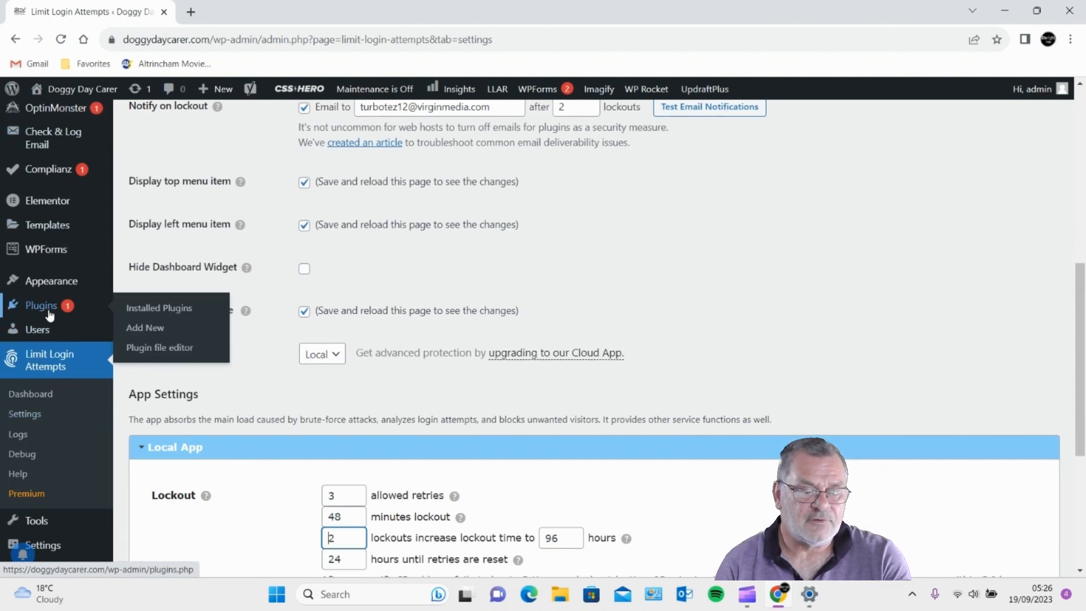
pyautogui.click(150, 329)
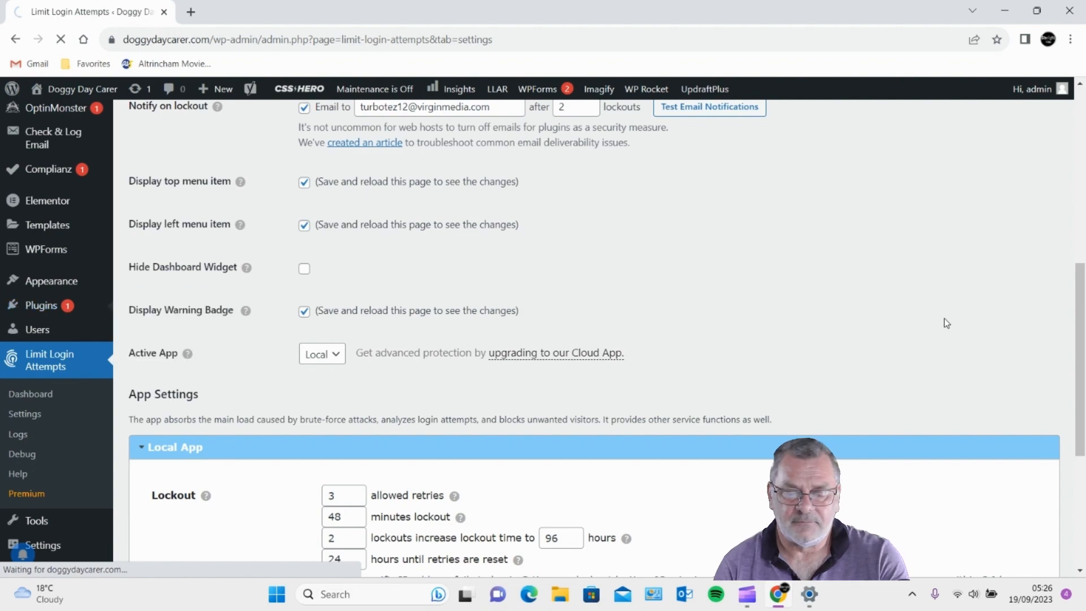
pyautogui.scroll(-4, 939, 328)
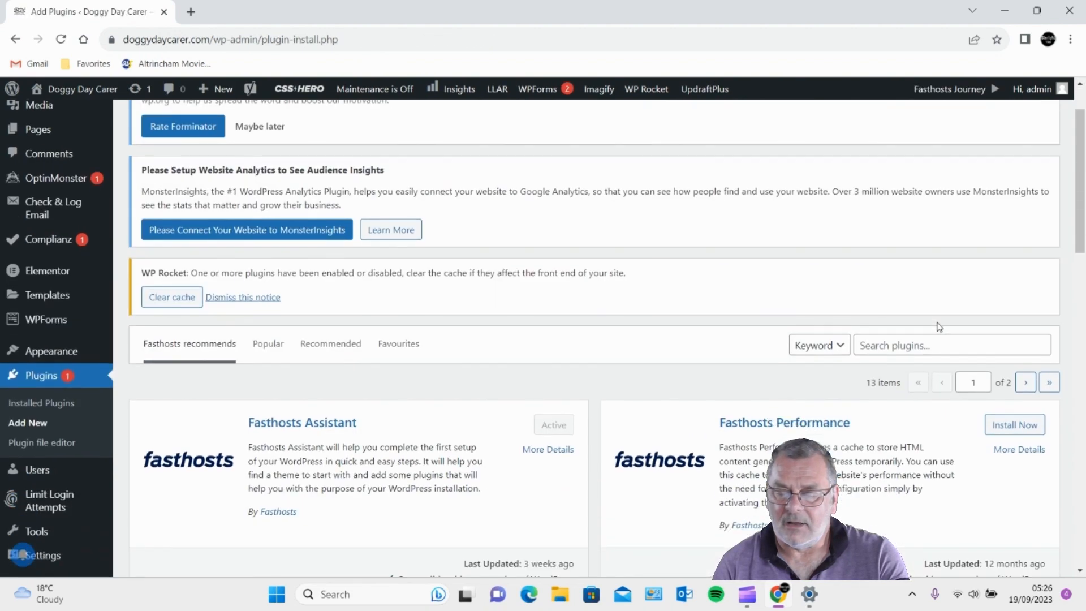
pyautogui.click(904, 205)
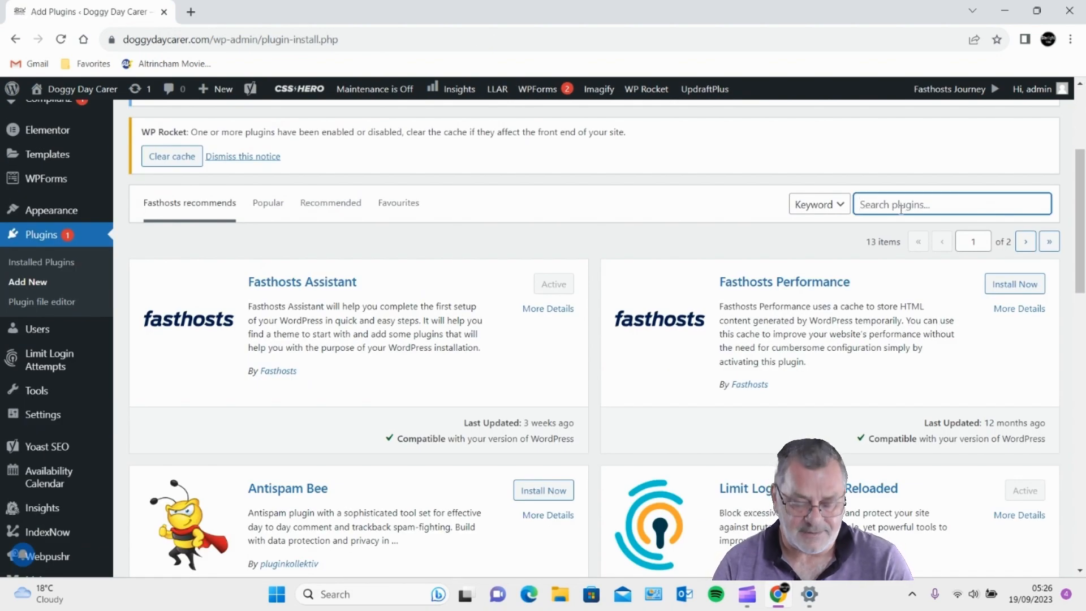
pyautogui.write('jetp')
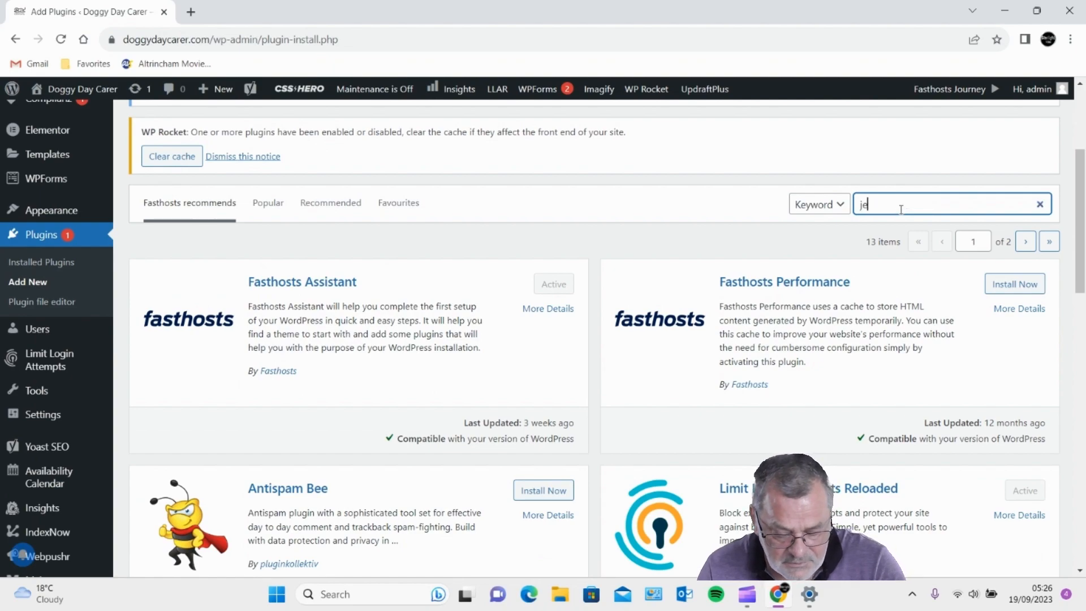
pyautogui.write('ack')
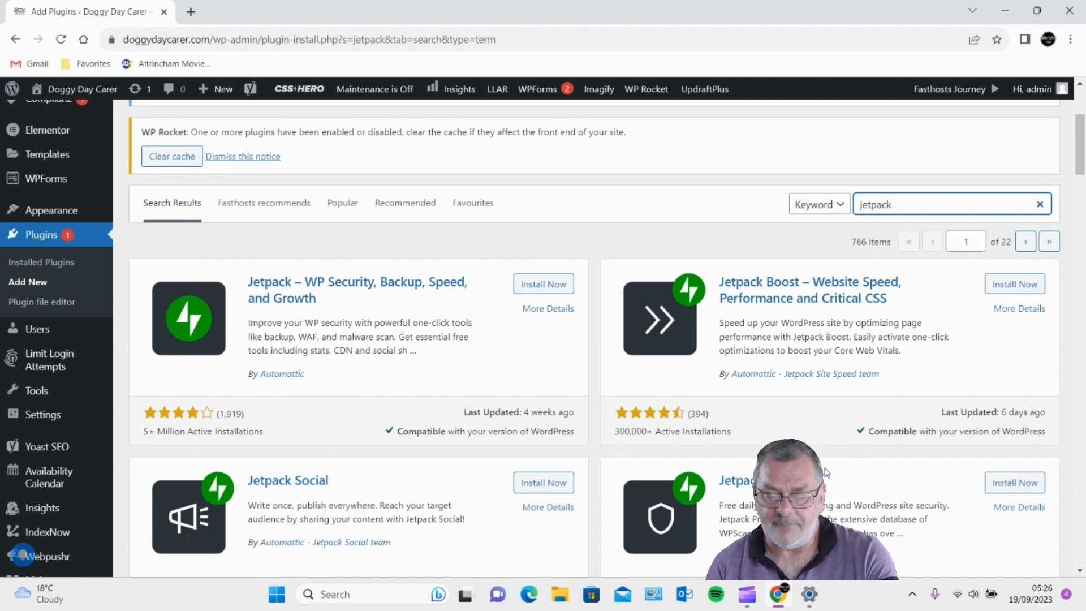
pyautogui.click(1023, 483)
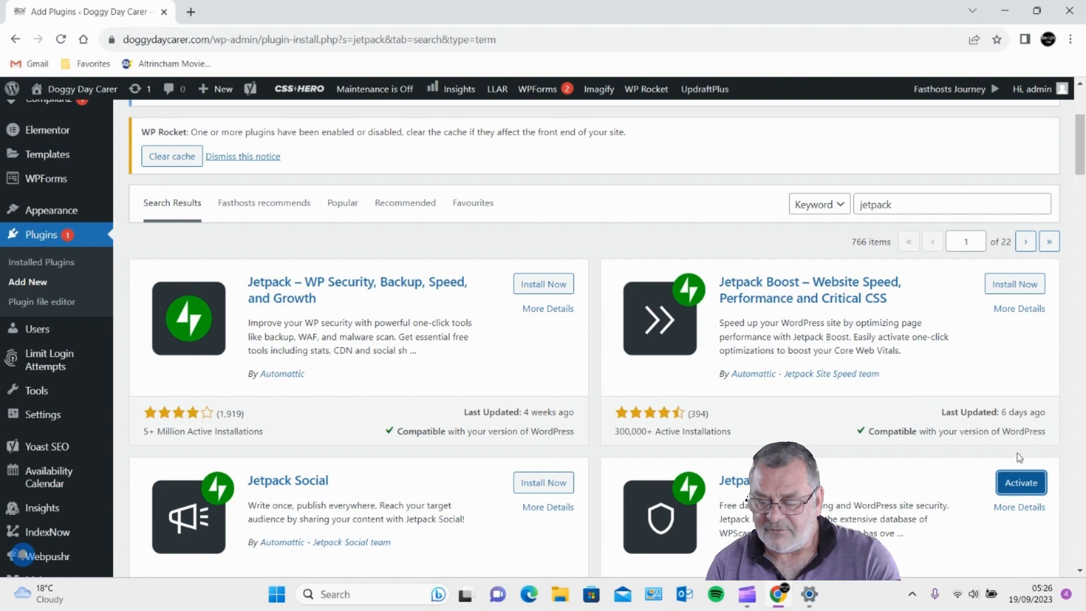
pyautogui.click(1028, 488)
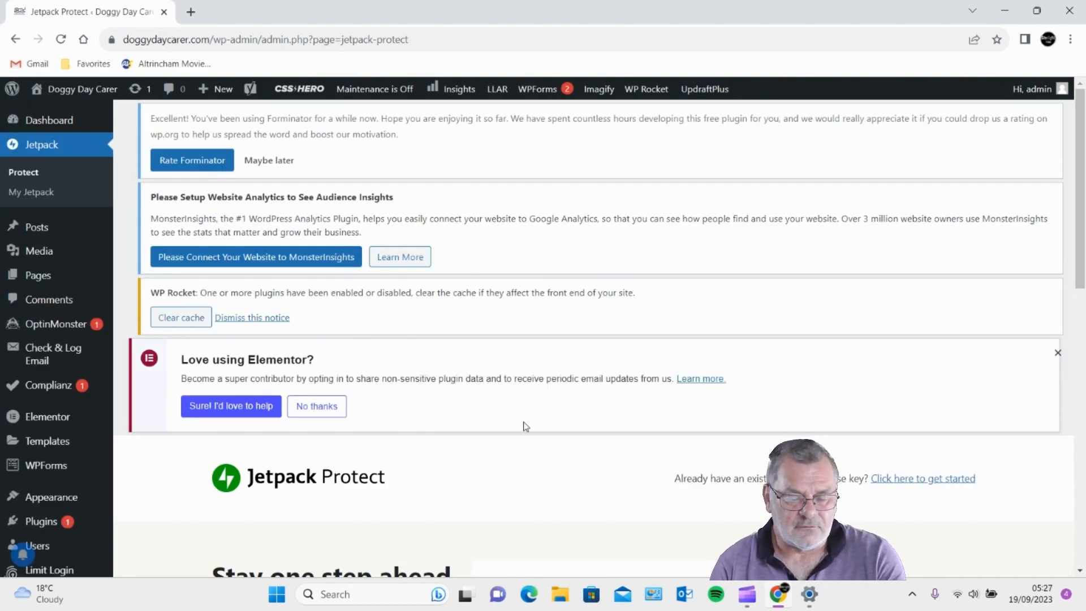
# - Start Jetpack Protect for free and review the September 18th scan results
pyautogui.scroll(-5, 588, 418)
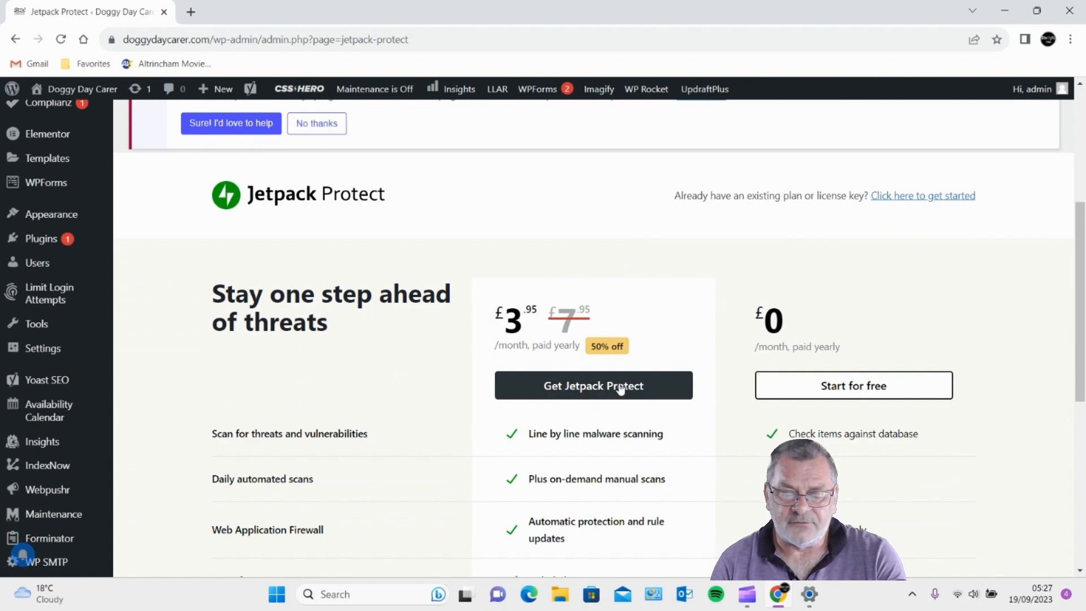
pyautogui.click(851, 389)
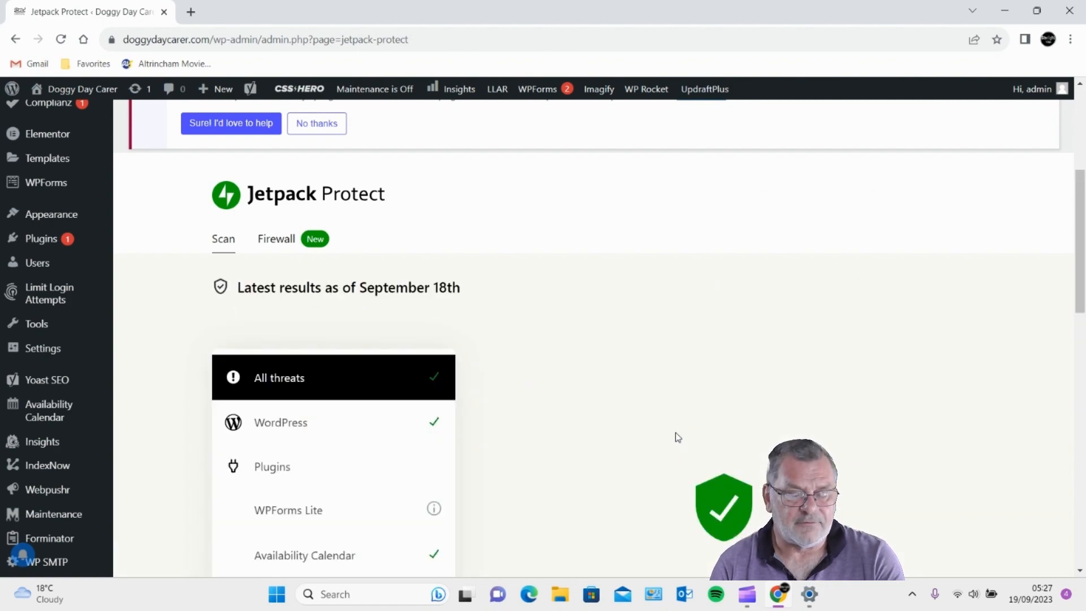
pyautogui.scroll(-3, 570, 430)
pyautogui.scroll(-10, 574, 432)
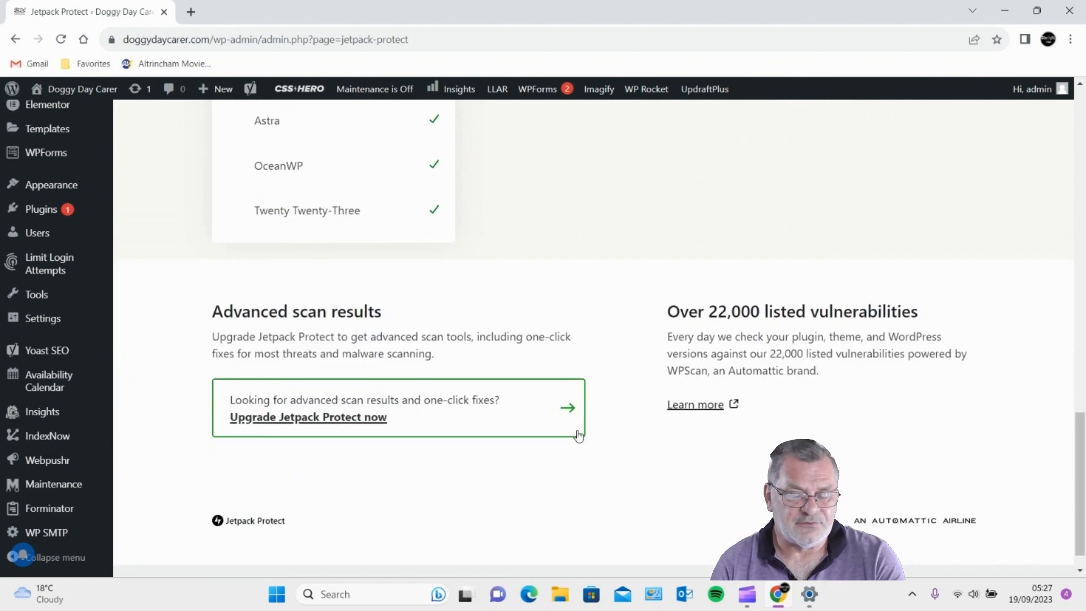
pyautogui.scroll(15, 585, 436)
pyautogui.scroll(3, 588, 438)
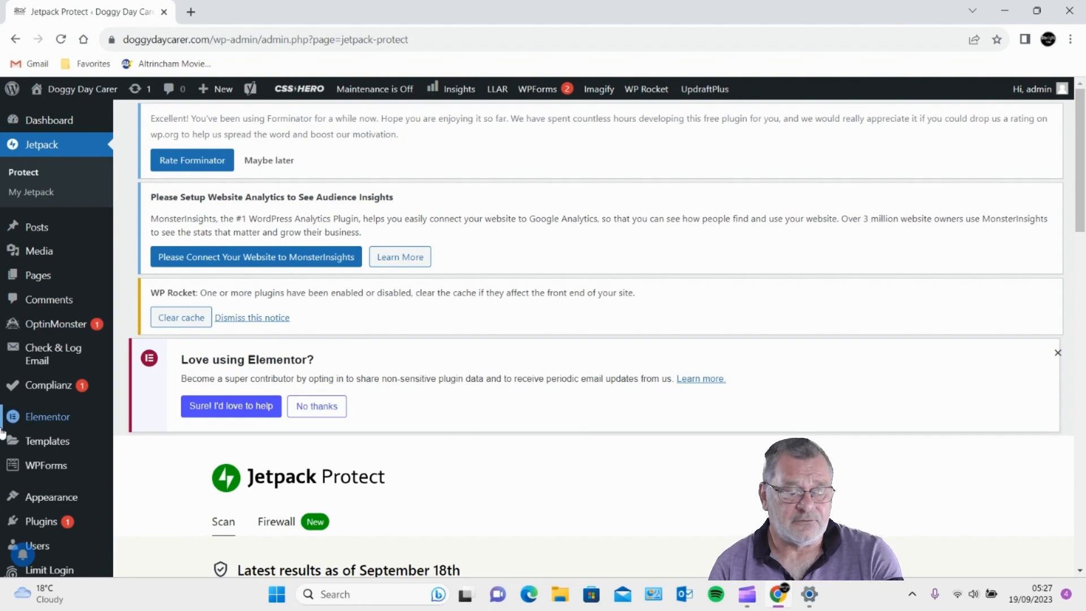
pyautogui.moveTo(40, 283)
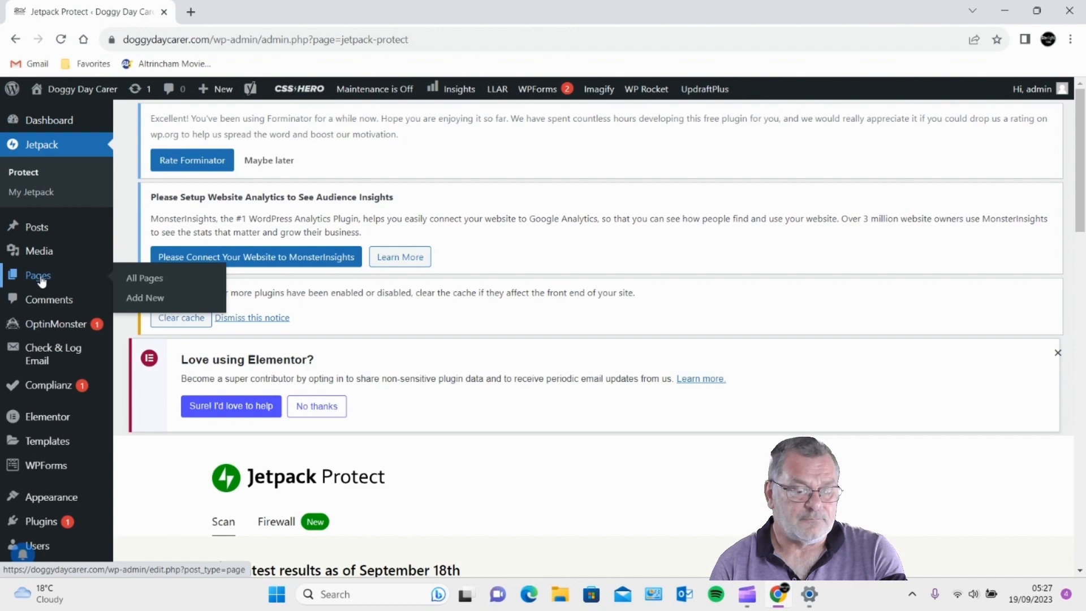
# - Show the Pages list with all five published pages and their SEO and readability scores
pyautogui.click(42, 280)
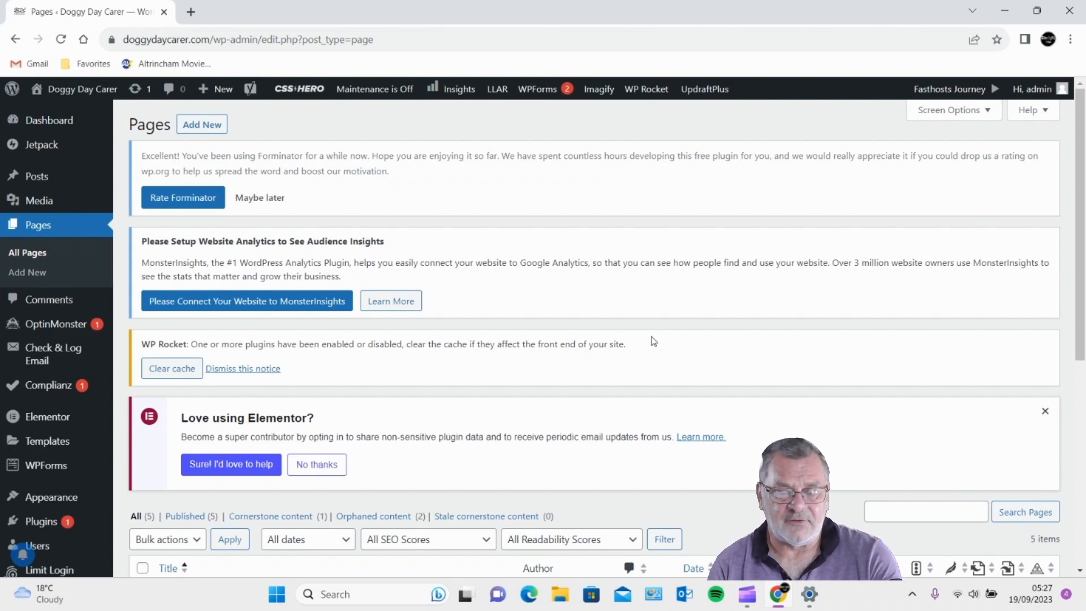
pyautogui.scroll(-6, 506, 379)
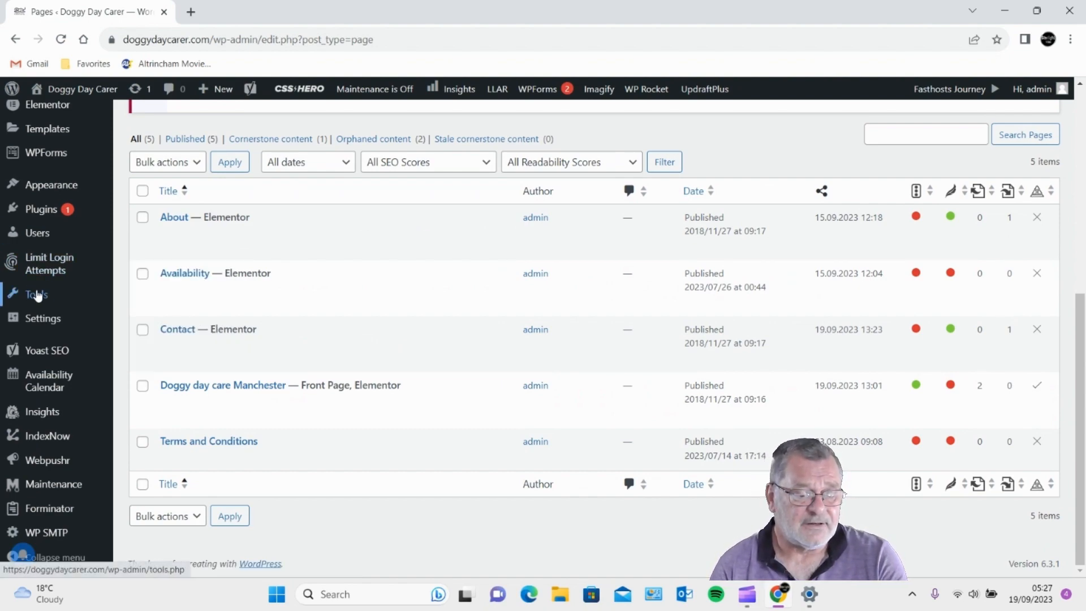
pyautogui.moveTo(56, 318)
pyautogui.scroll(3, 57, 319)
pyautogui.moveTo(46, 356)
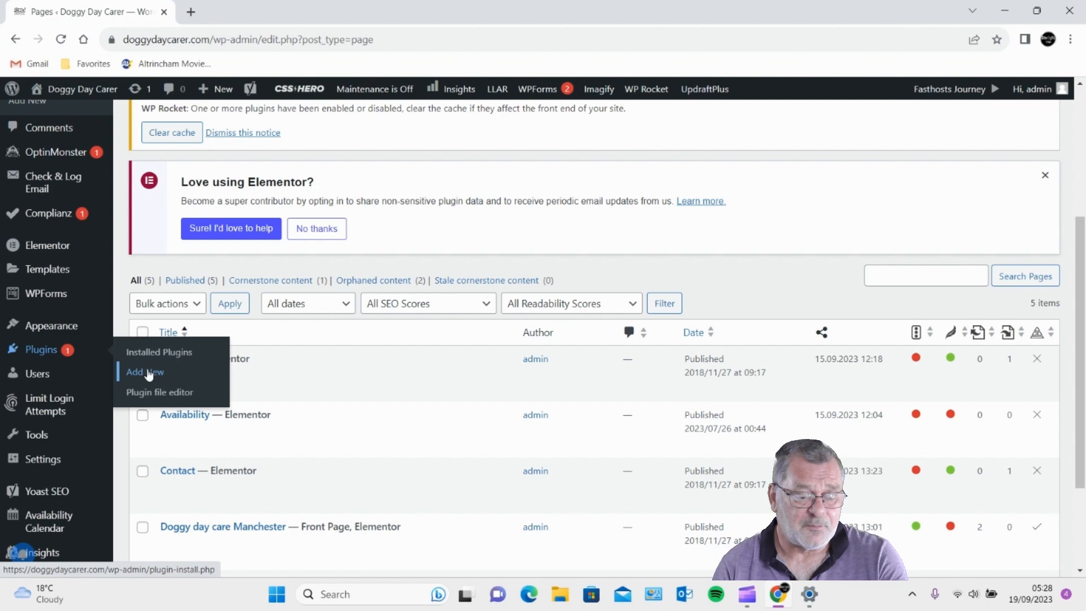
# - On the Add Plugins page, search the plugin directory for 'aidseo'
pyautogui.click(149, 375)
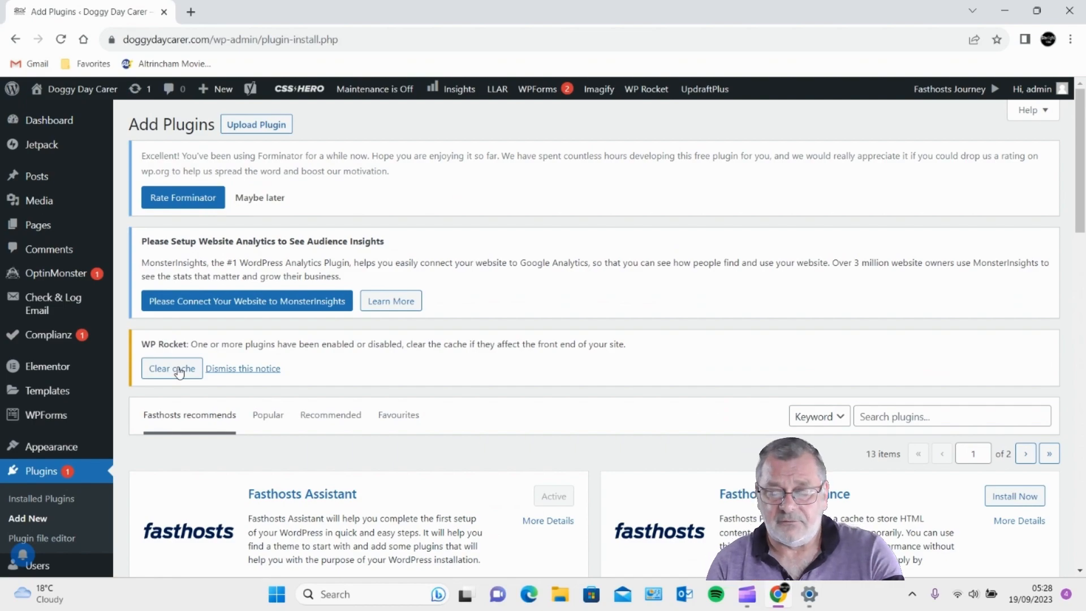
pyautogui.scroll(-4, 310, 424)
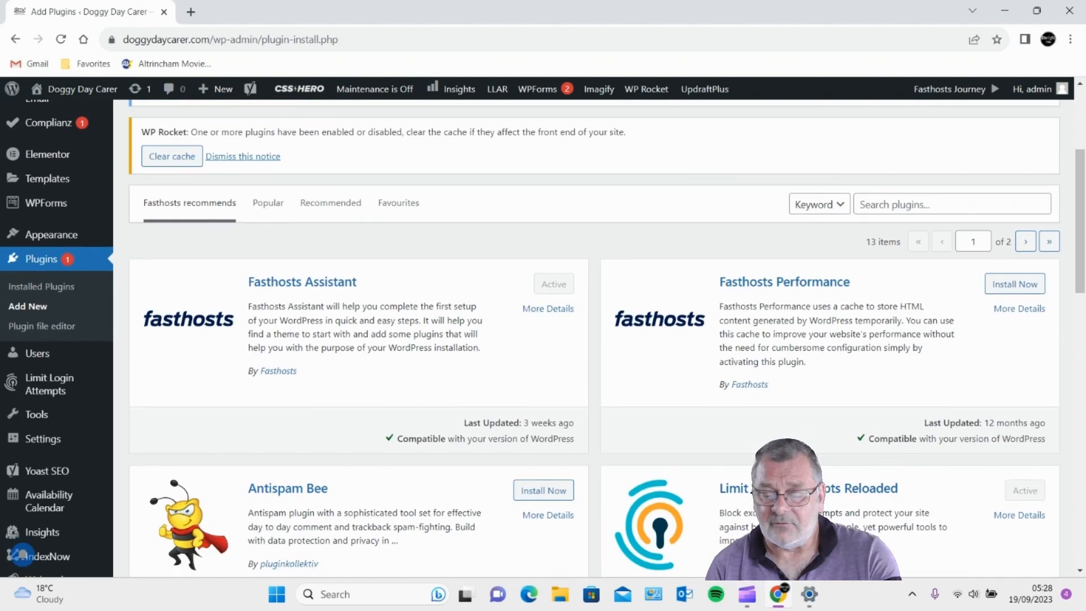
pyautogui.click(924, 207)
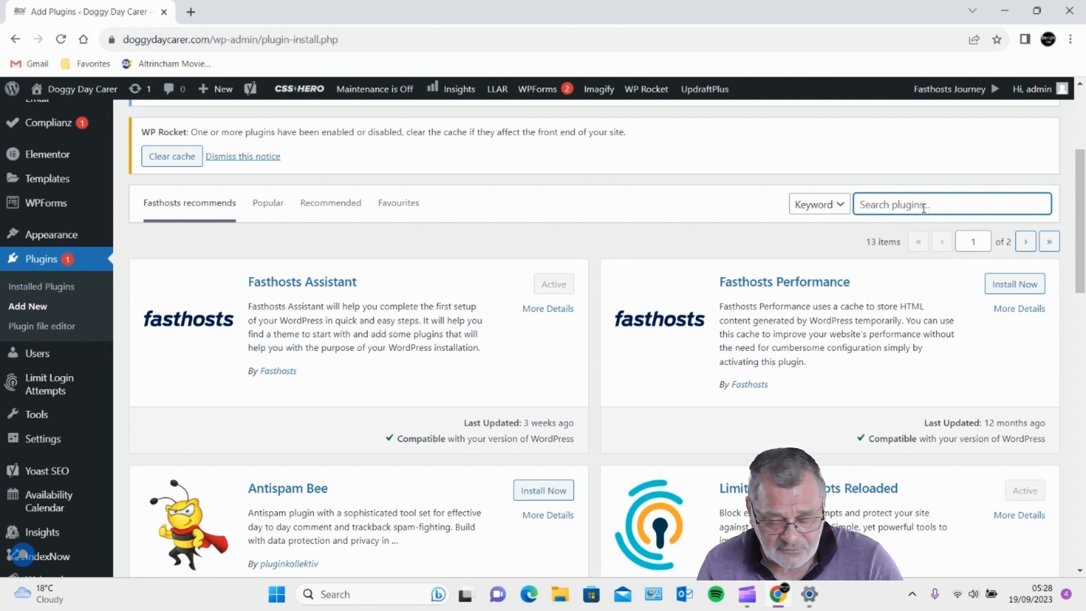
pyautogui.write('a')
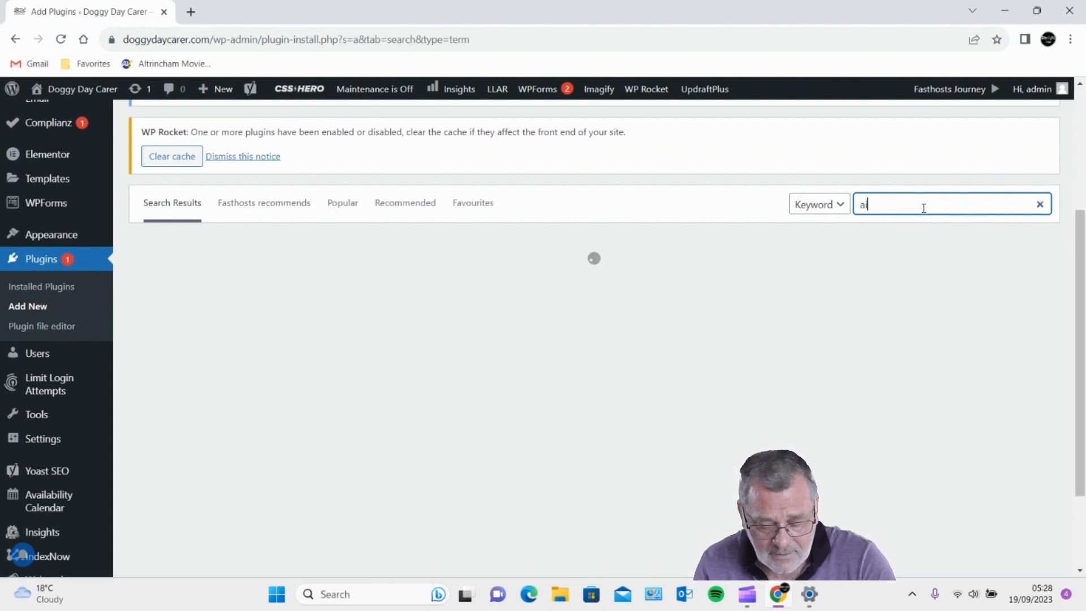
pyautogui.write('i')
pyautogui.write('d')
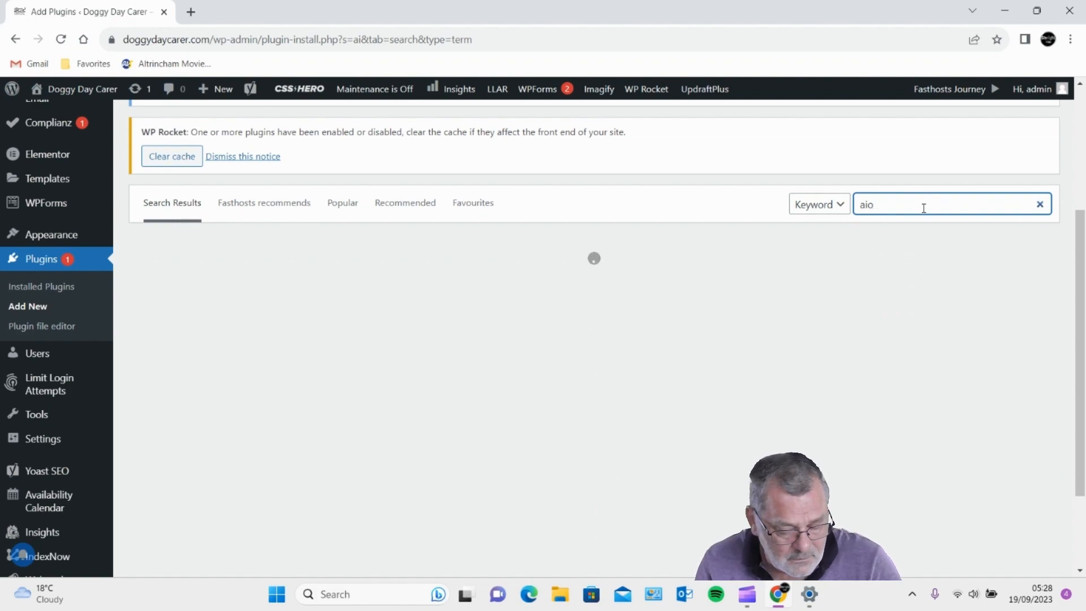
pyautogui.write('seo')
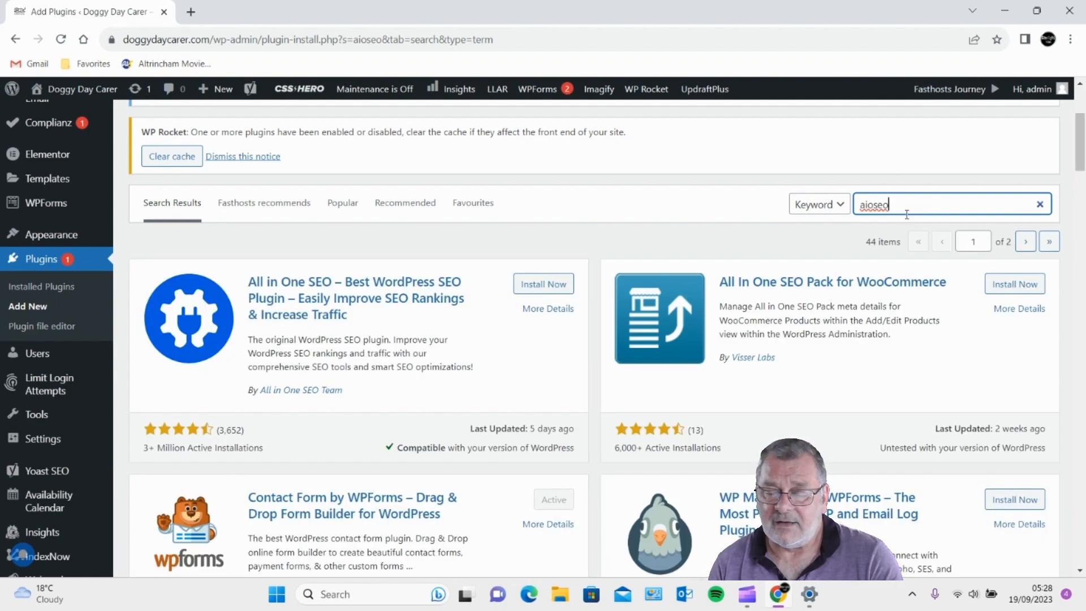
# - Replace the search term with 'yoast' to list the Yoast SEO results
pyautogui.moveTo(905, 210); pyautogui.dragTo(761, 215)
pyautogui.write('yoas')
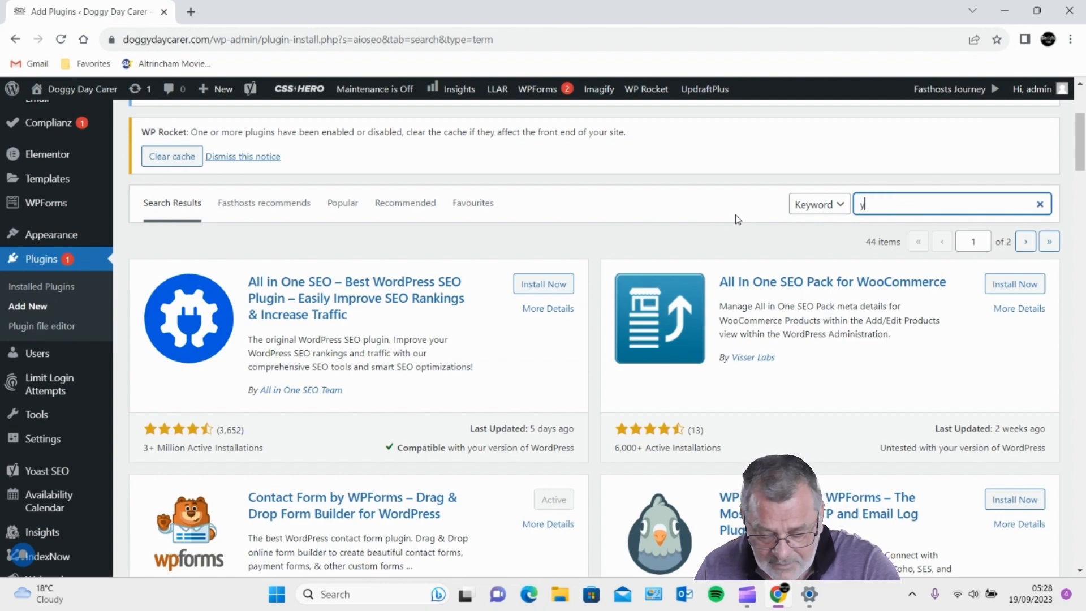
pyautogui.write('t')
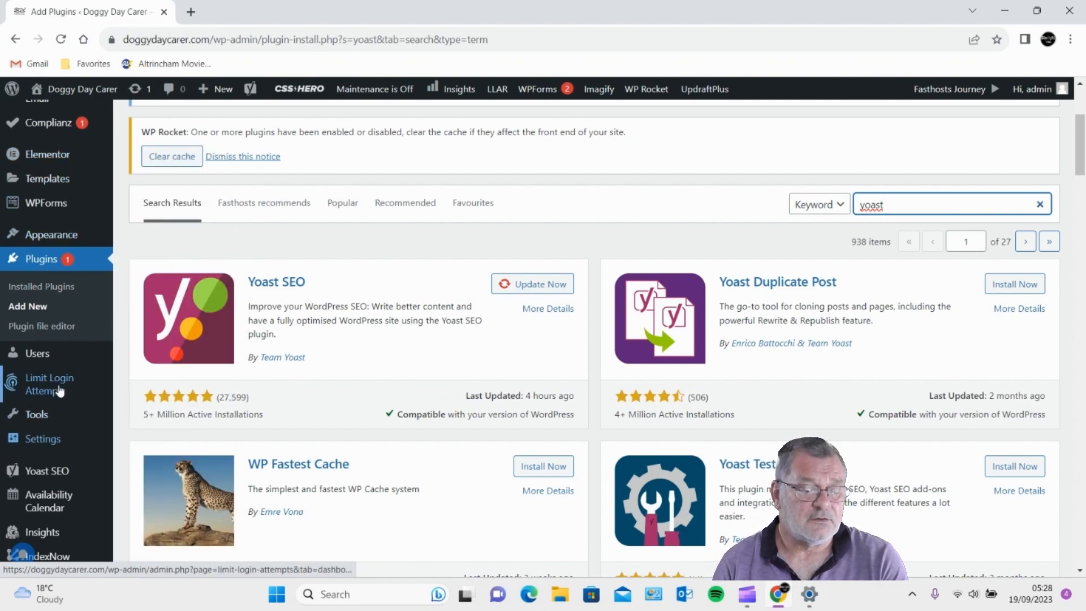
pyautogui.scroll(4, 44, 237)
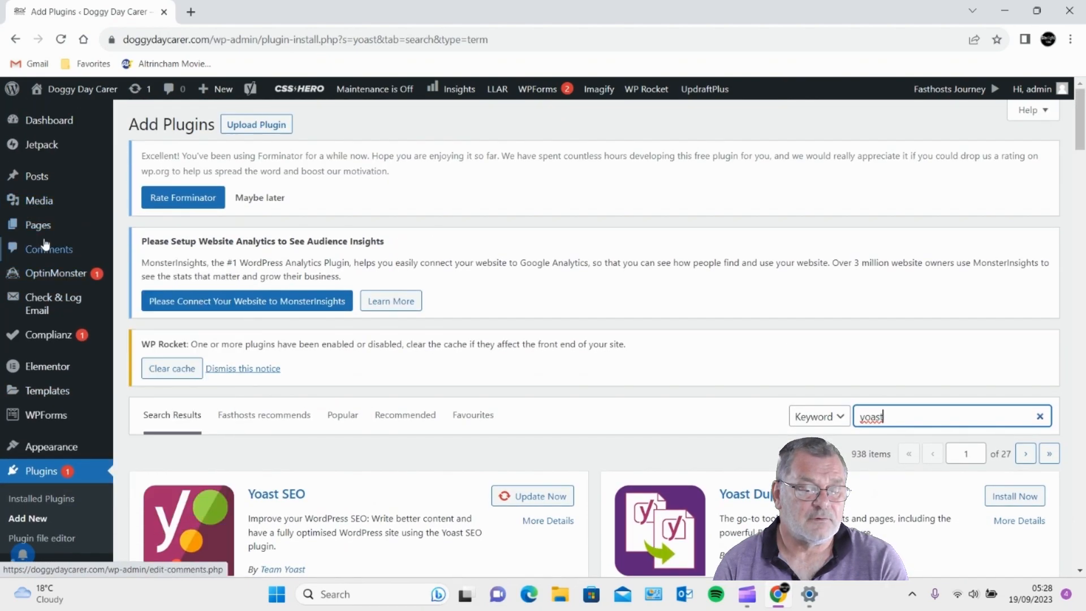
pyautogui.moveTo(36, 225)
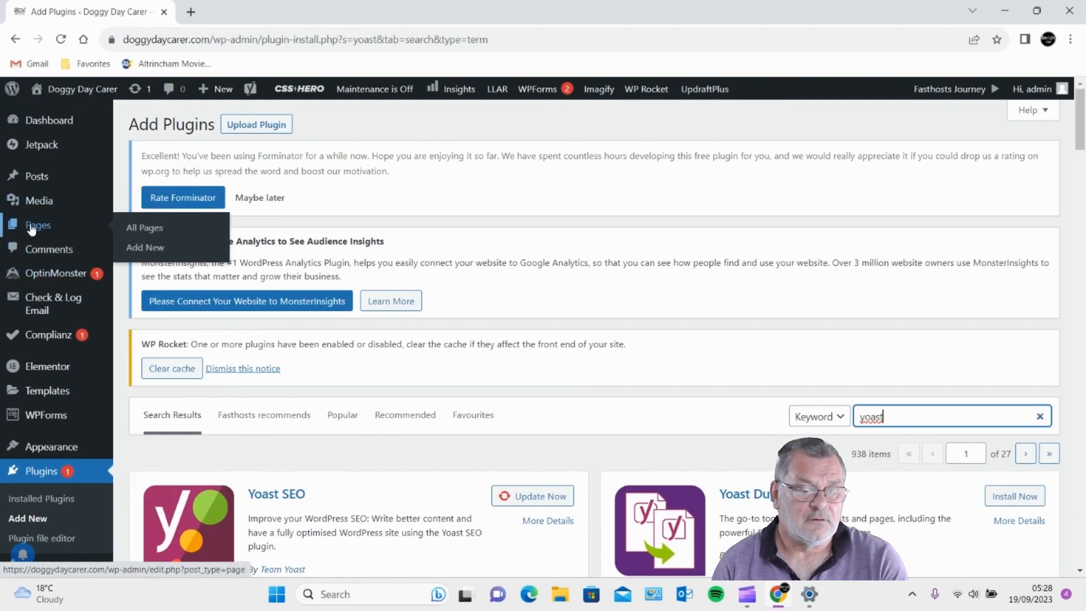
# - From All Pages, cancel a Quick Edit and open Doggy day care Manchester in the block editor
pyautogui.click(137, 231)
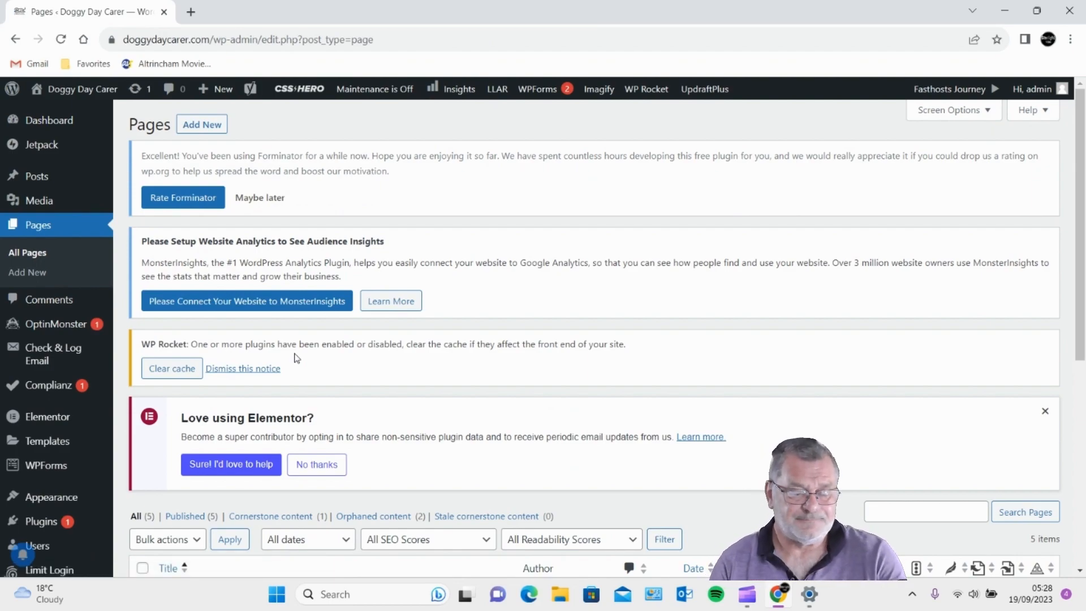
pyautogui.scroll(-5, 342, 413)
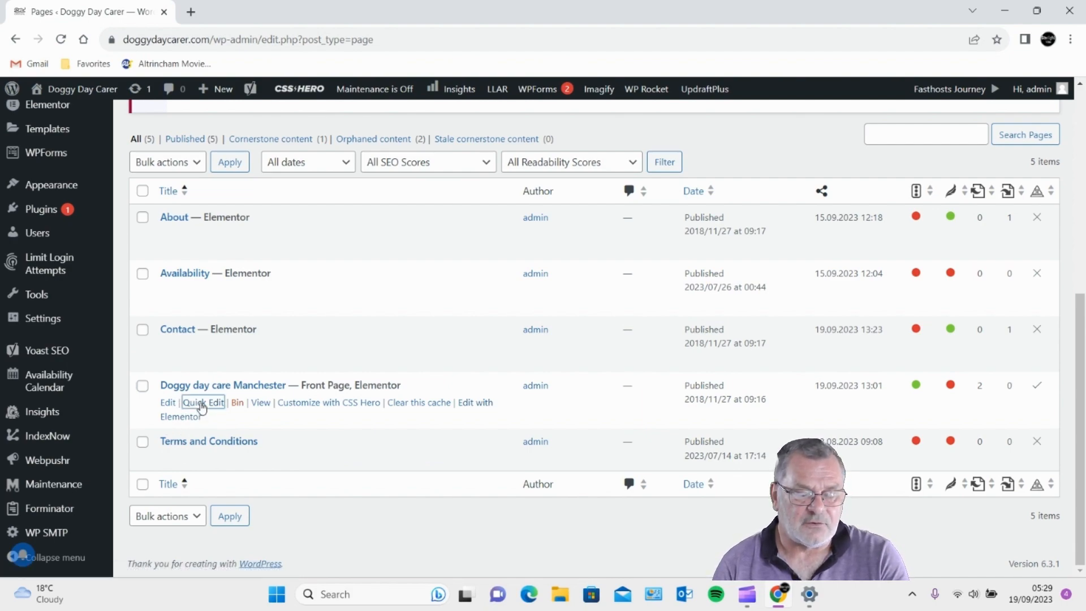
pyautogui.click(202, 403)
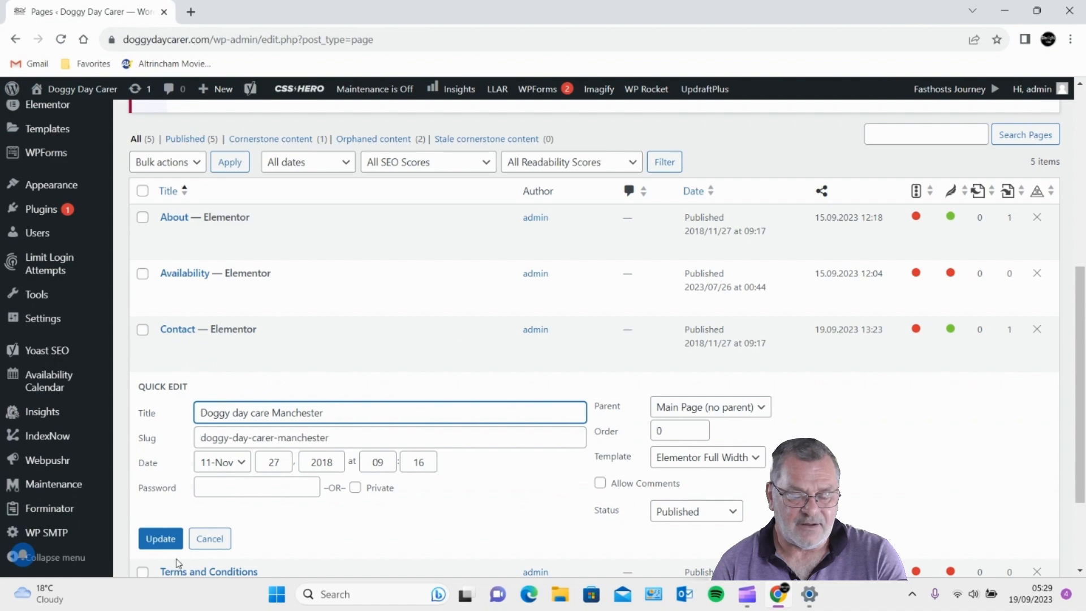
pyautogui.click(206, 543)
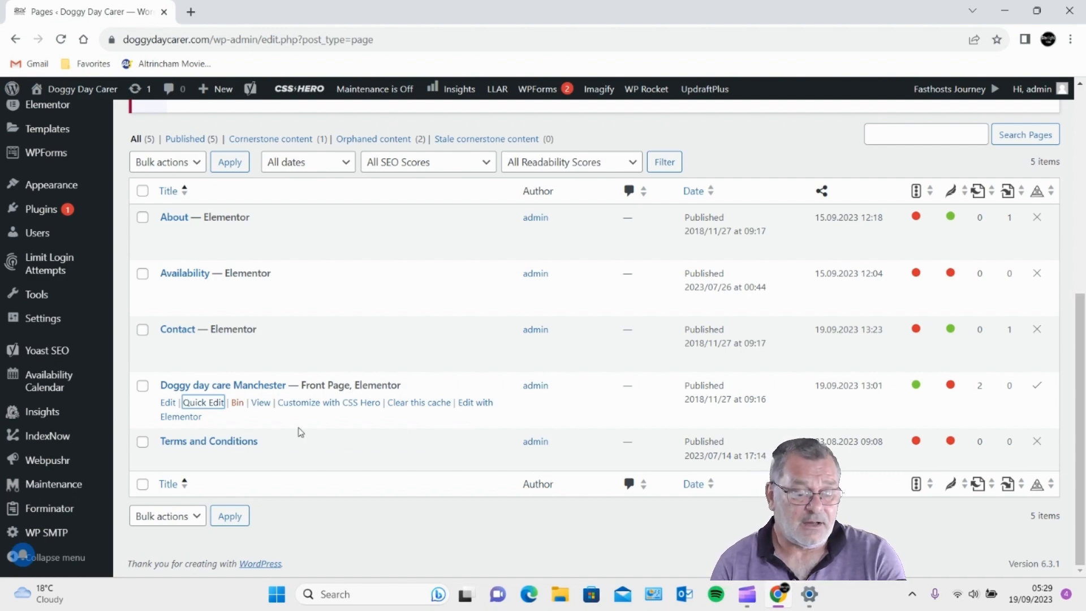
pyautogui.click(168, 404)
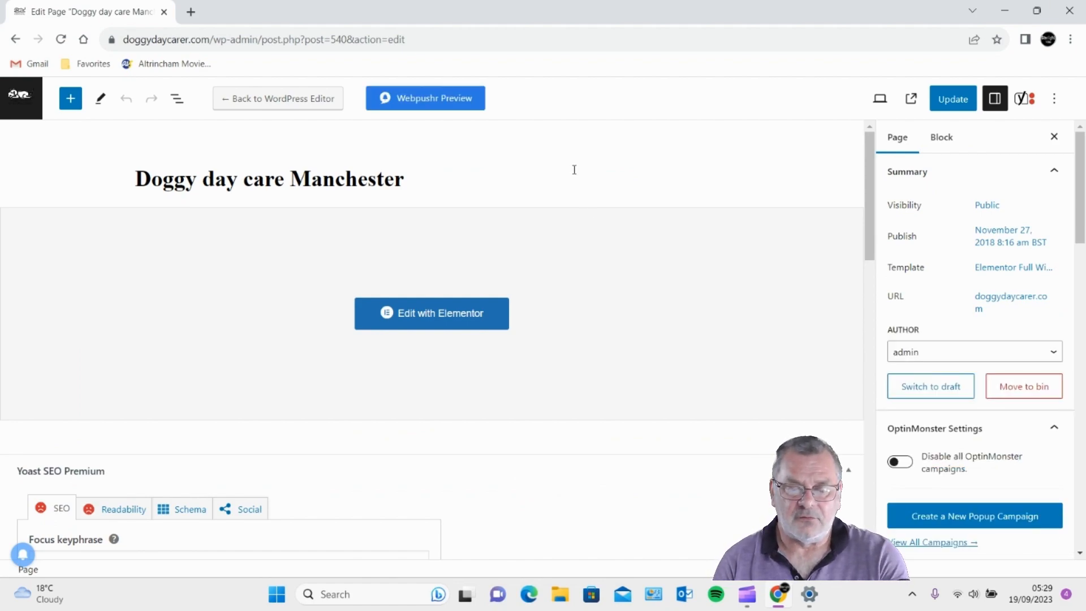
pyautogui.scroll(-9, 588, 195)
pyautogui.scroll(-8, 510, 291)
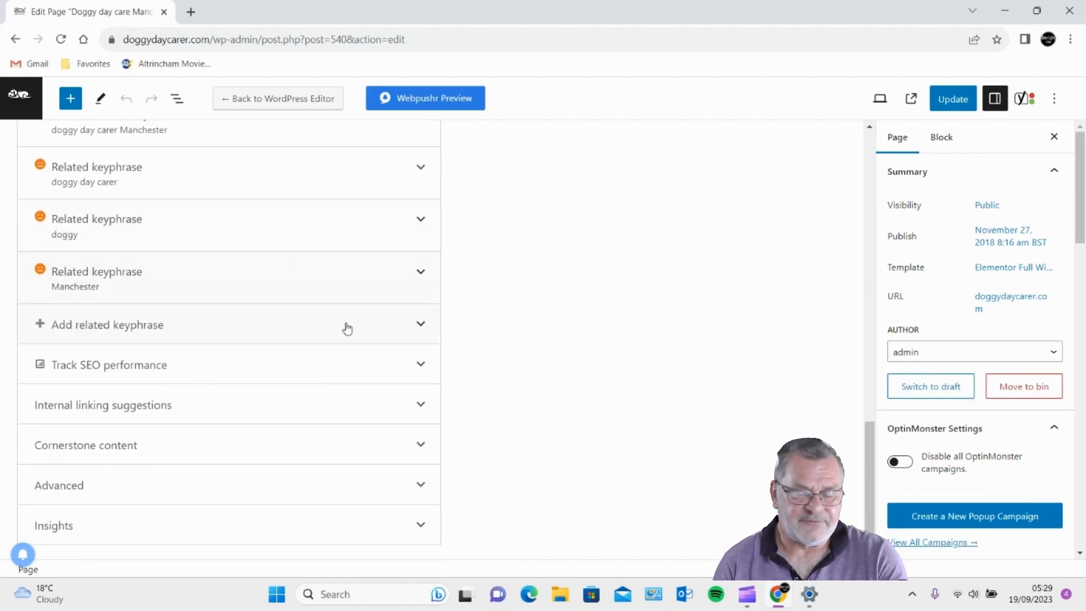
pyautogui.scroll(15, 347, 328)
pyautogui.scroll(2, 556, 262)
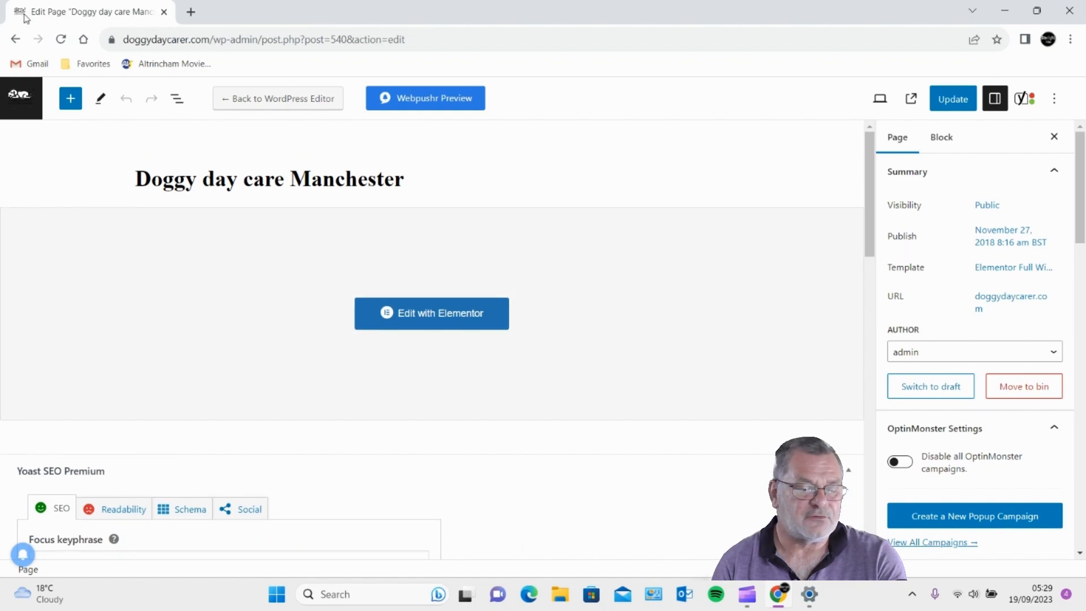
pyautogui.click(16, 40)
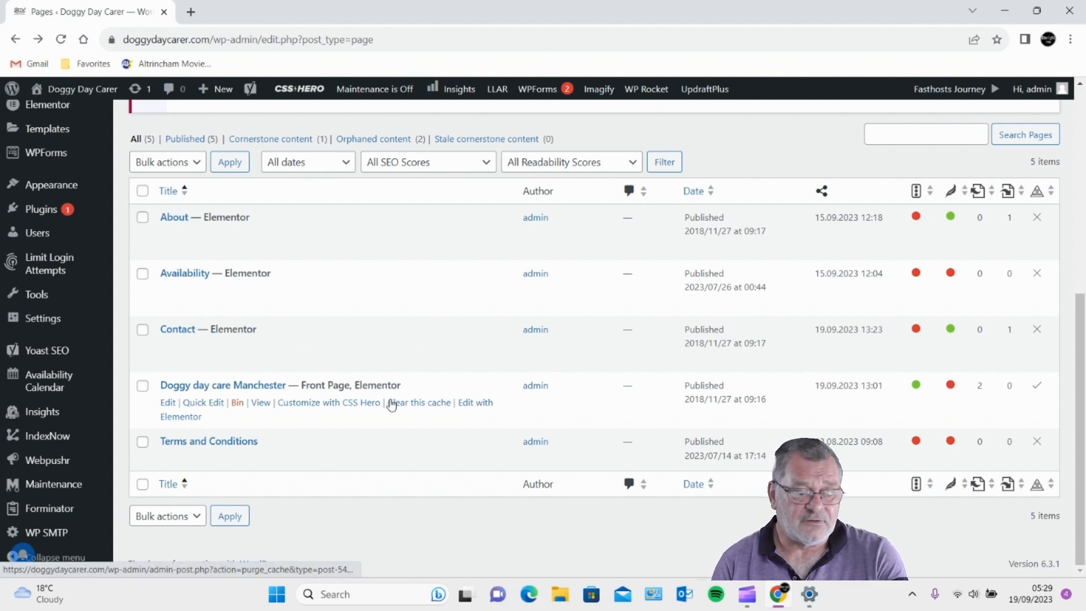
pyautogui.click(167, 403)
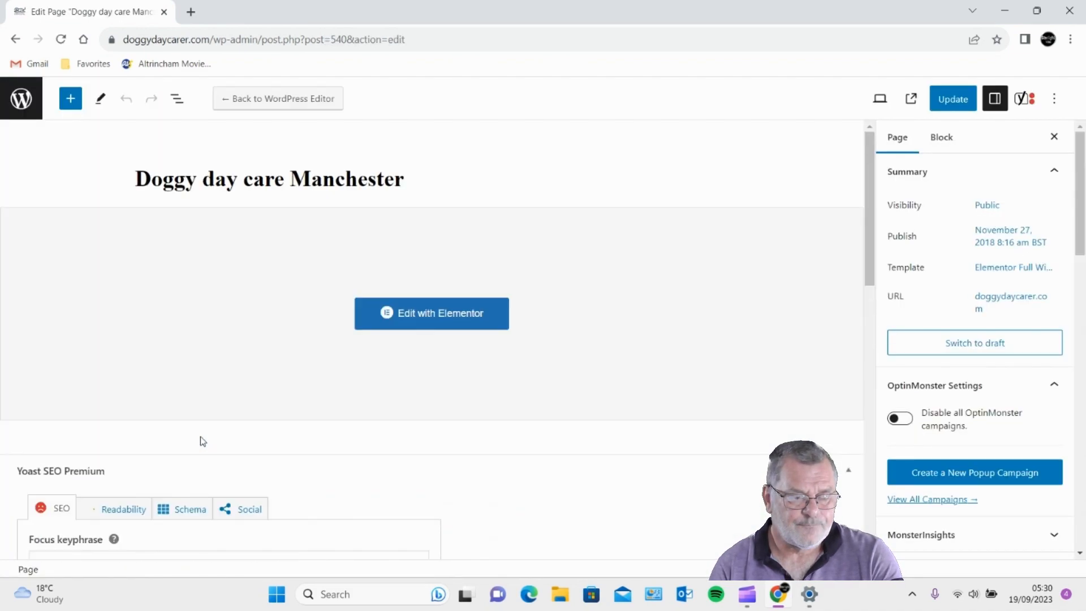
pyautogui.scroll(-4, 274, 314)
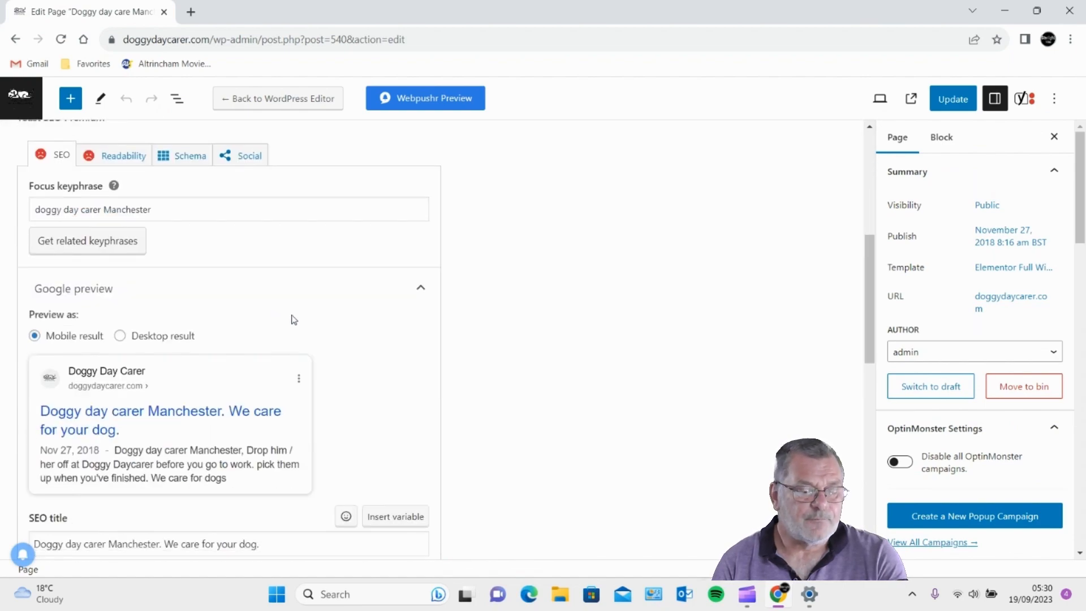
pyautogui.scroll(1, 97, 261)
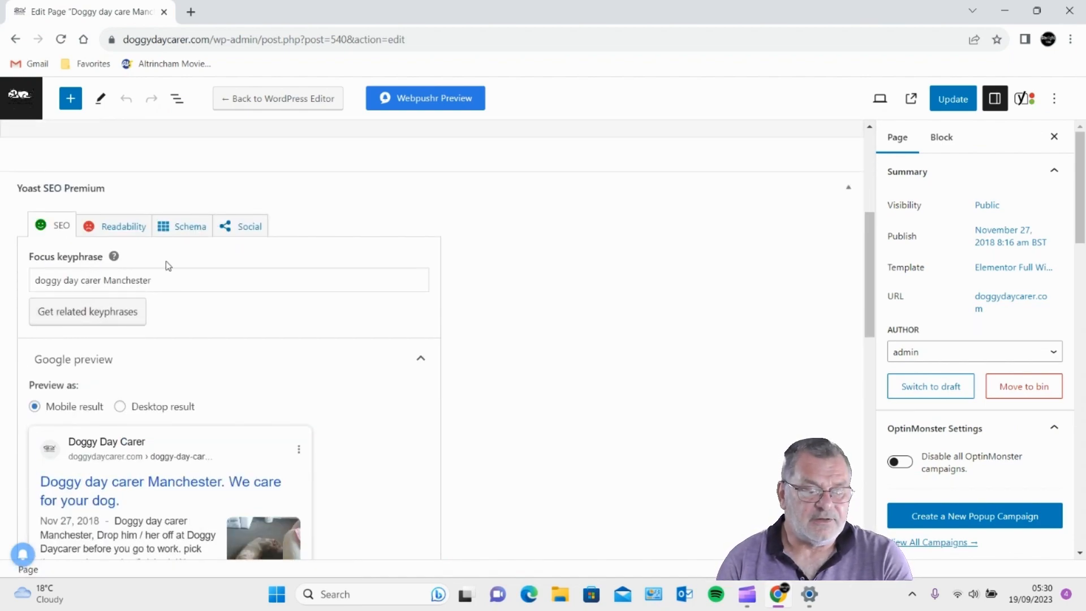
pyautogui.click(198, 280)
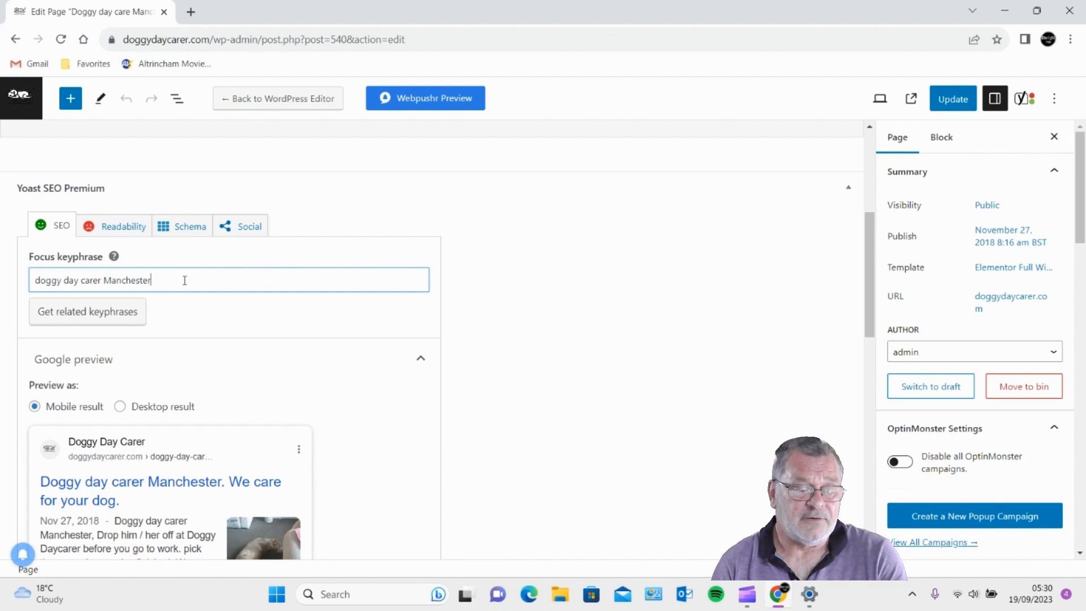
pyautogui.moveTo(185, 280); pyautogui.dragTo(19, 287)
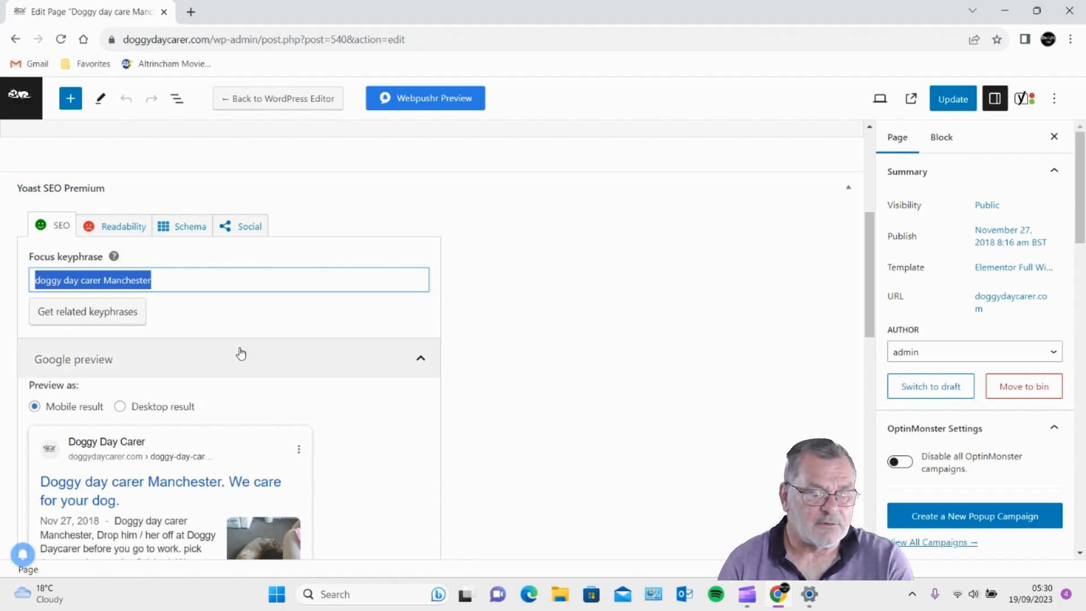
pyautogui.scroll(-1, 209, 353)
pyautogui.scroll(-4, 212, 353)
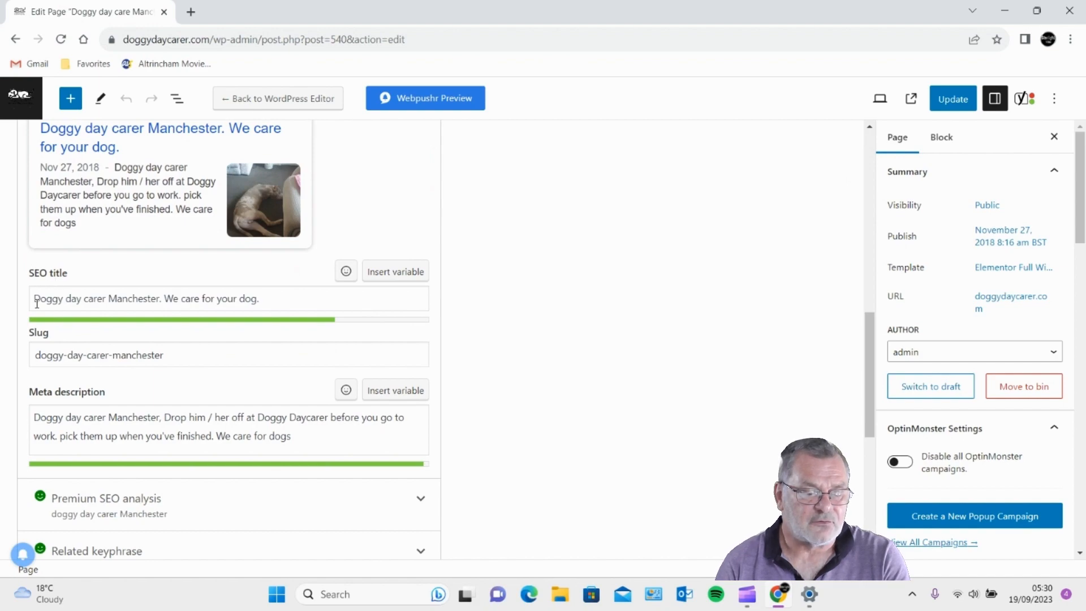
pyautogui.moveTo(34, 300); pyautogui.dragTo(309, 294)
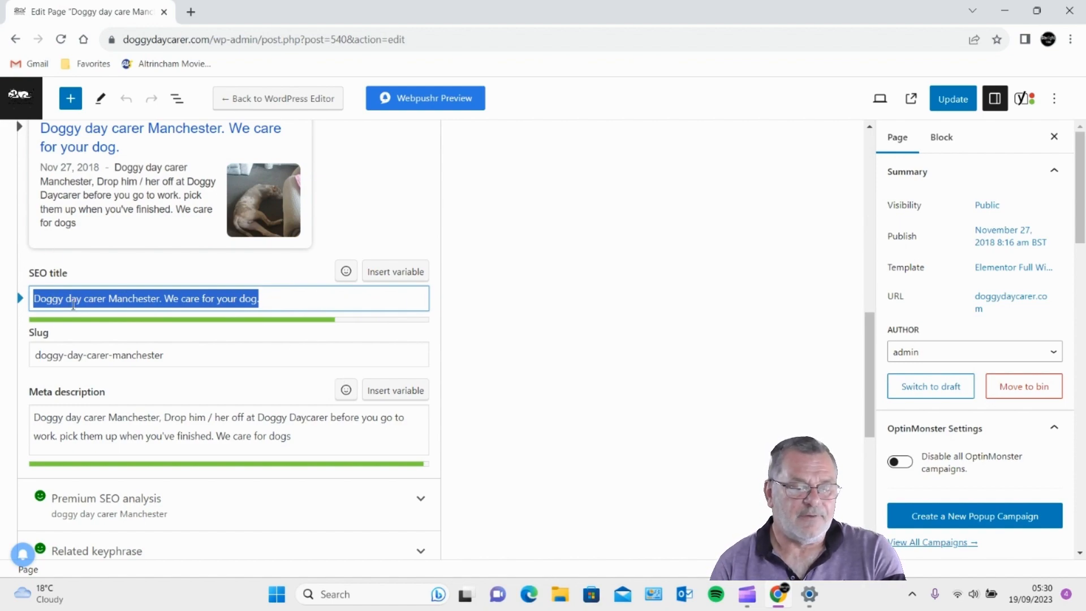
pyautogui.scroll(5, 356, 300)
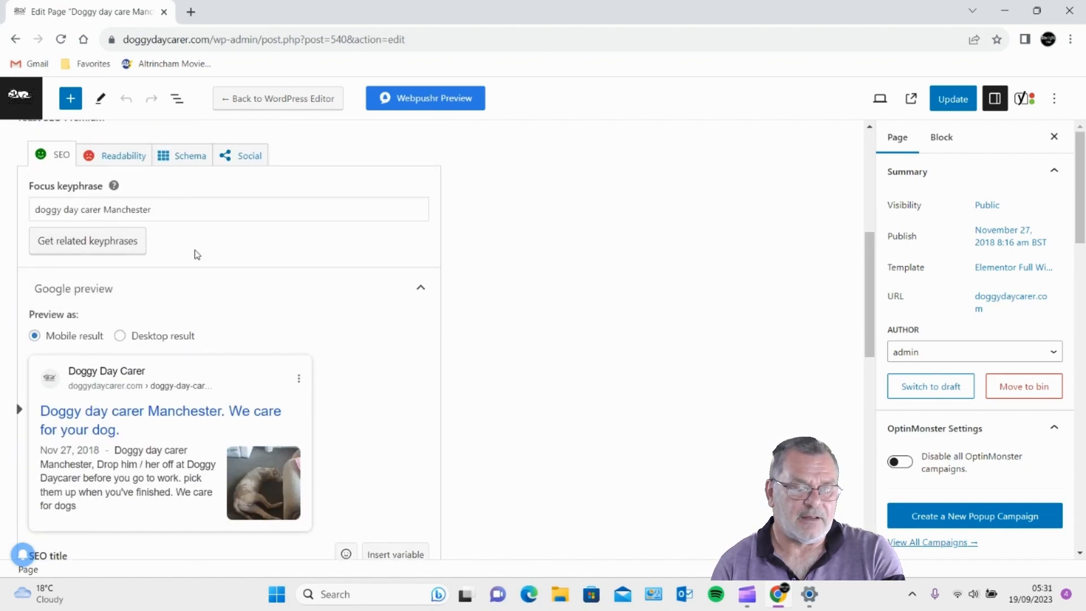
pyautogui.scroll(-5, 410, 380)
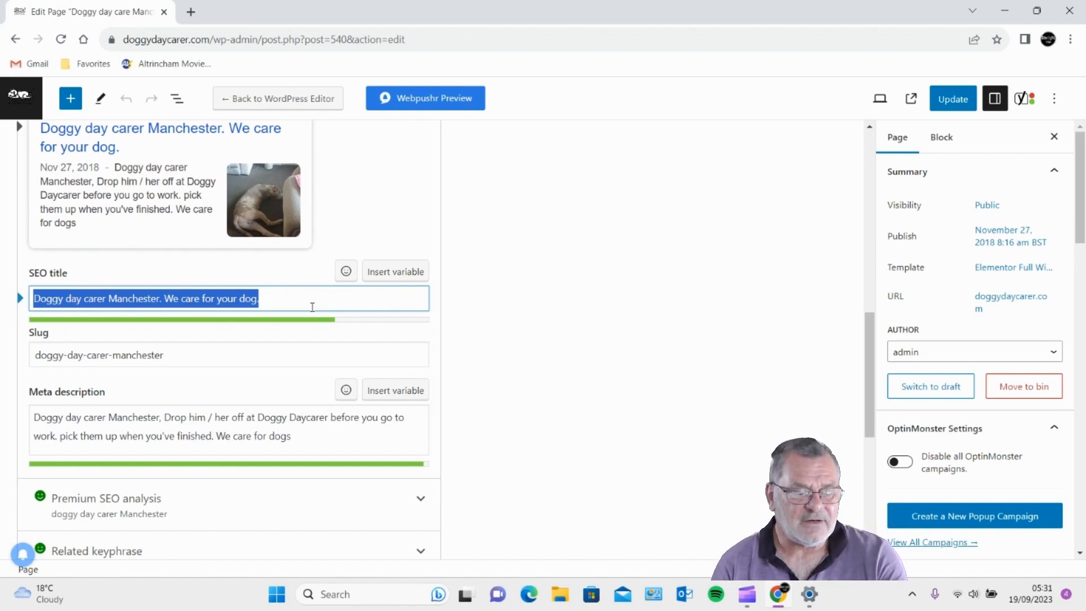
pyautogui.scroll(-2, 312, 307)
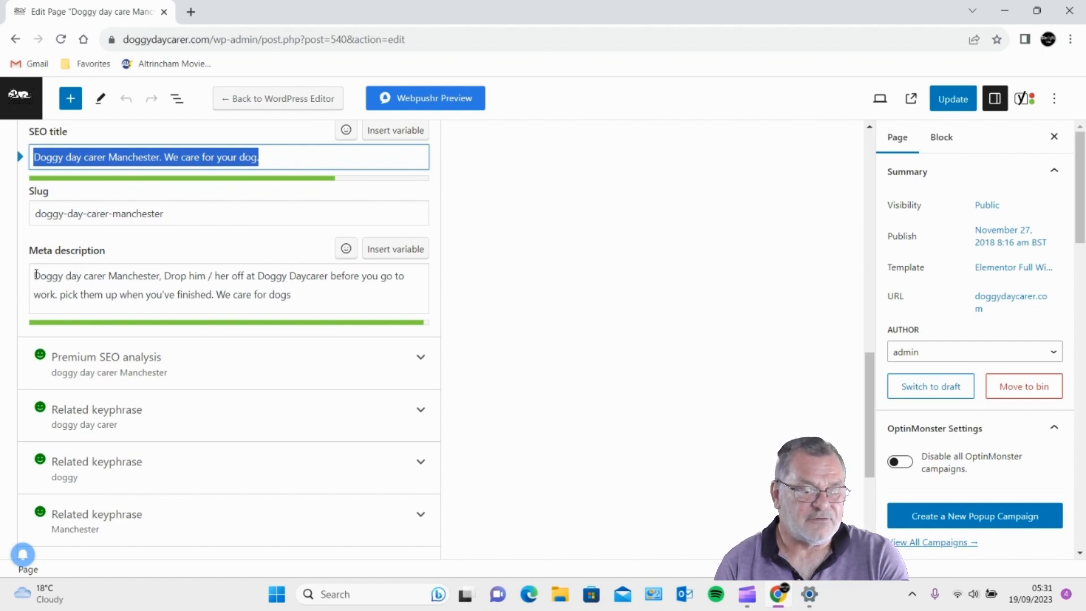
pyautogui.moveTo(32, 277); pyautogui.dragTo(161, 276)
pyautogui.scroll(1, 206, 279)
pyautogui.scroll(8, 206, 279)
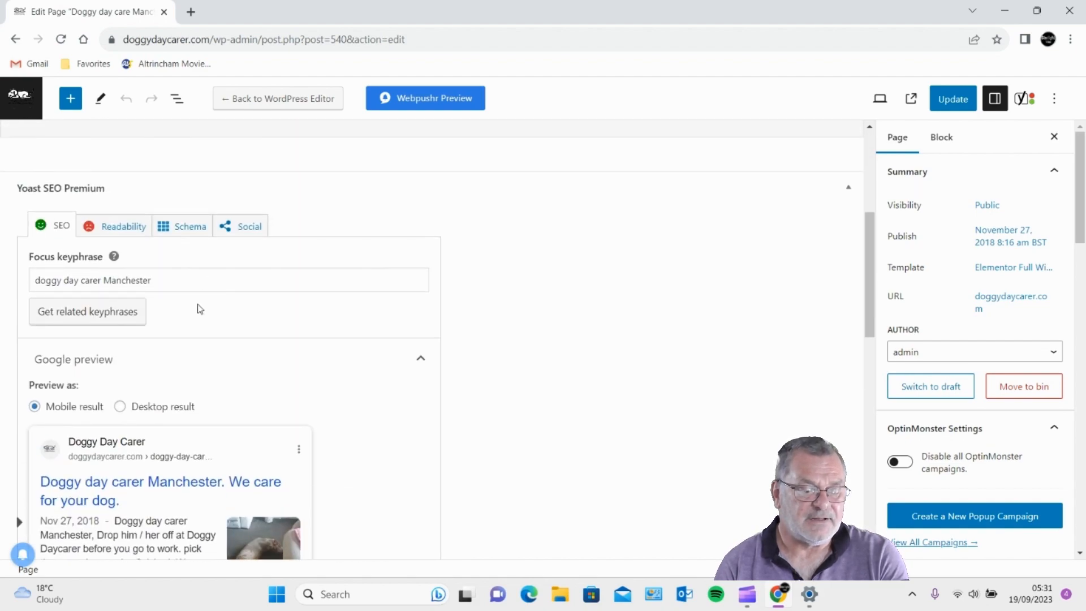
pyautogui.scroll(-6, 178, 305)
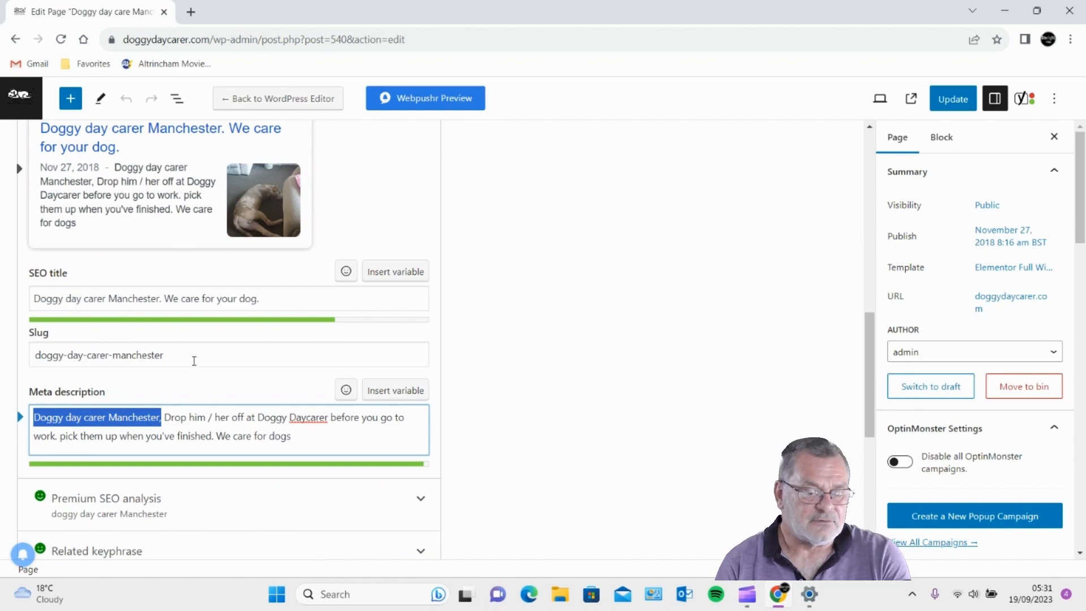
pyautogui.scroll(-3, 194, 388)
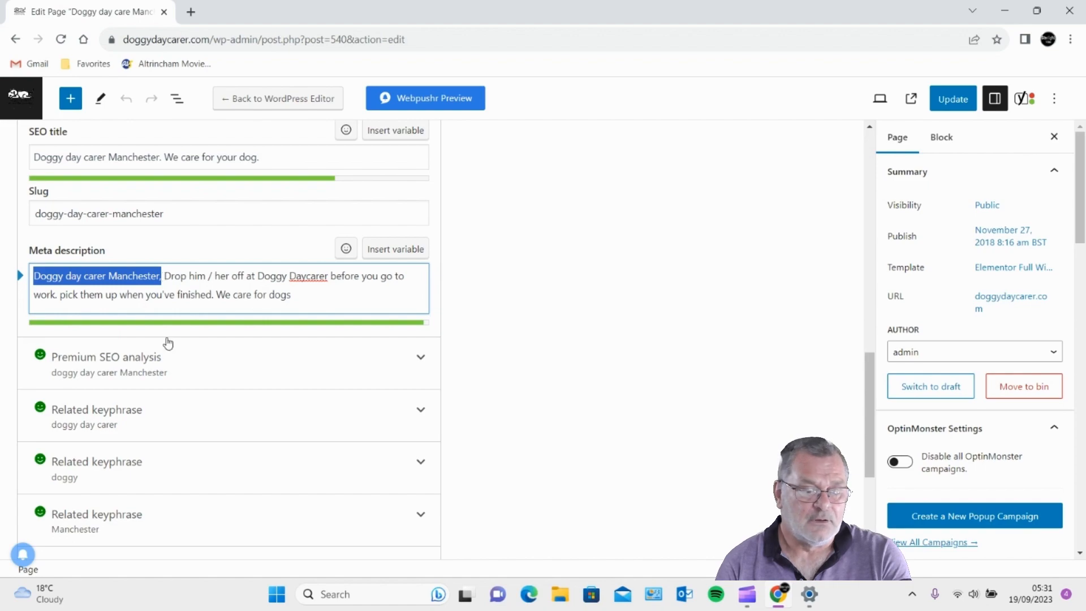
pyautogui.scroll(-1, 168, 343)
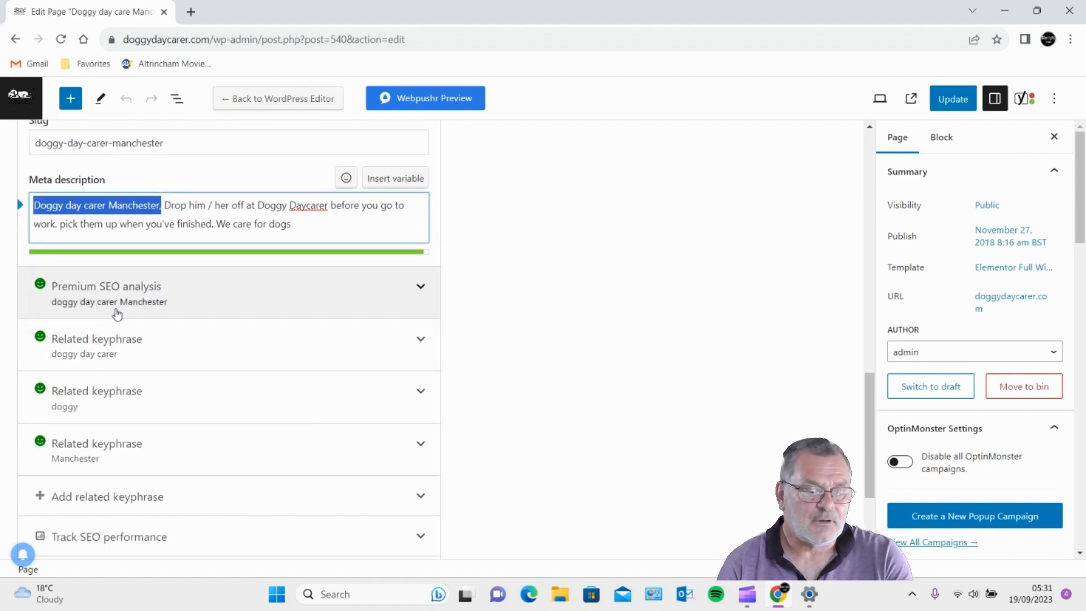
pyautogui.scroll(-2, 113, 309)
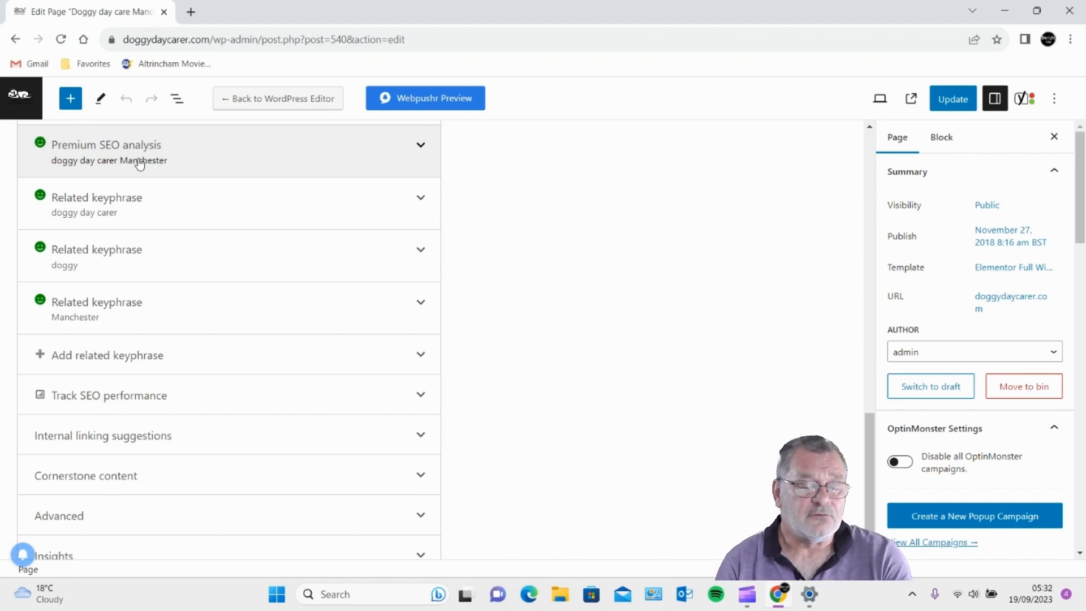
pyautogui.click(150, 163)
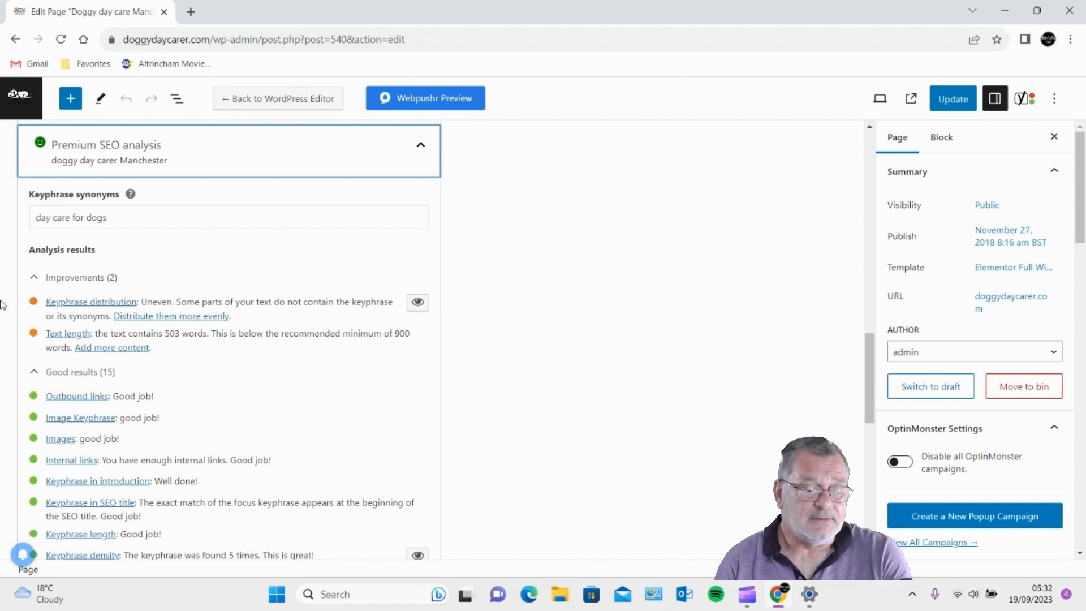
pyautogui.scroll(-1, 26, 420)
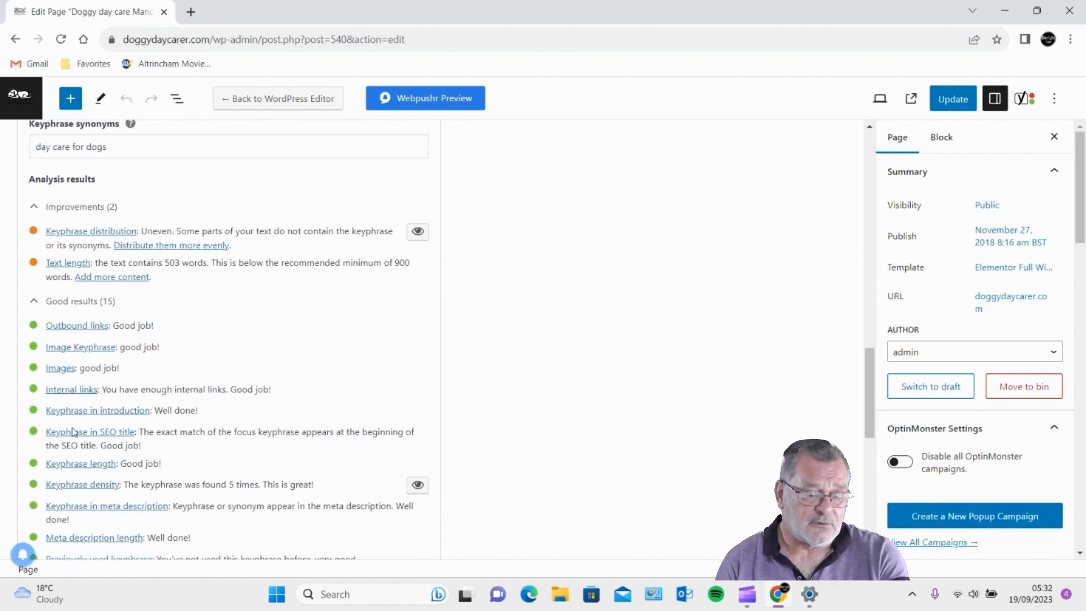
pyautogui.scroll(-1, 76, 537)
pyautogui.scroll(2, 74, 521)
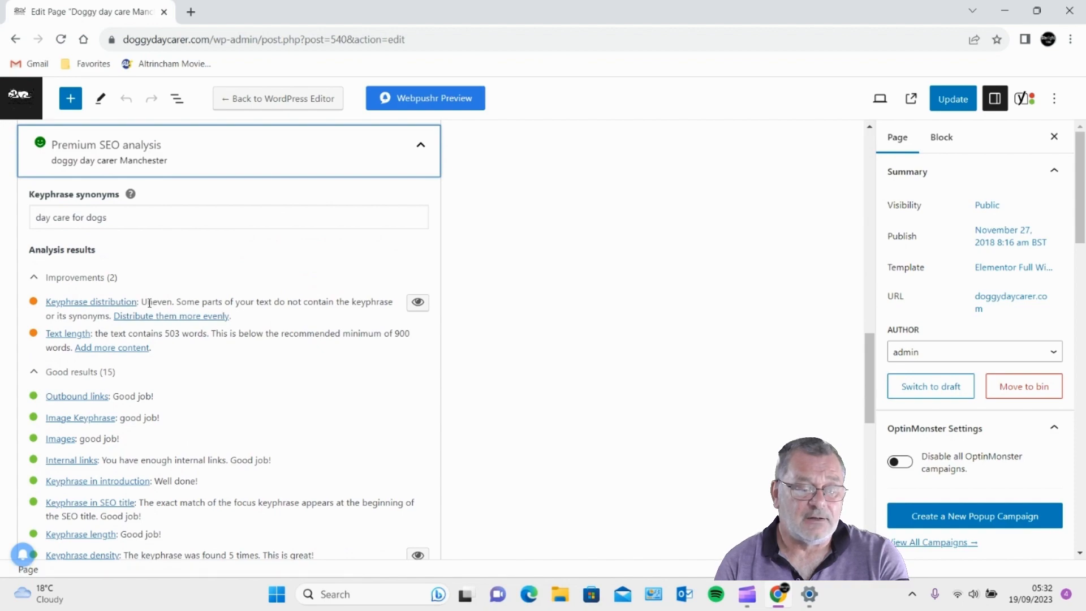
pyautogui.moveTo(149, 302); pyautogui.dragTo(377, 303)
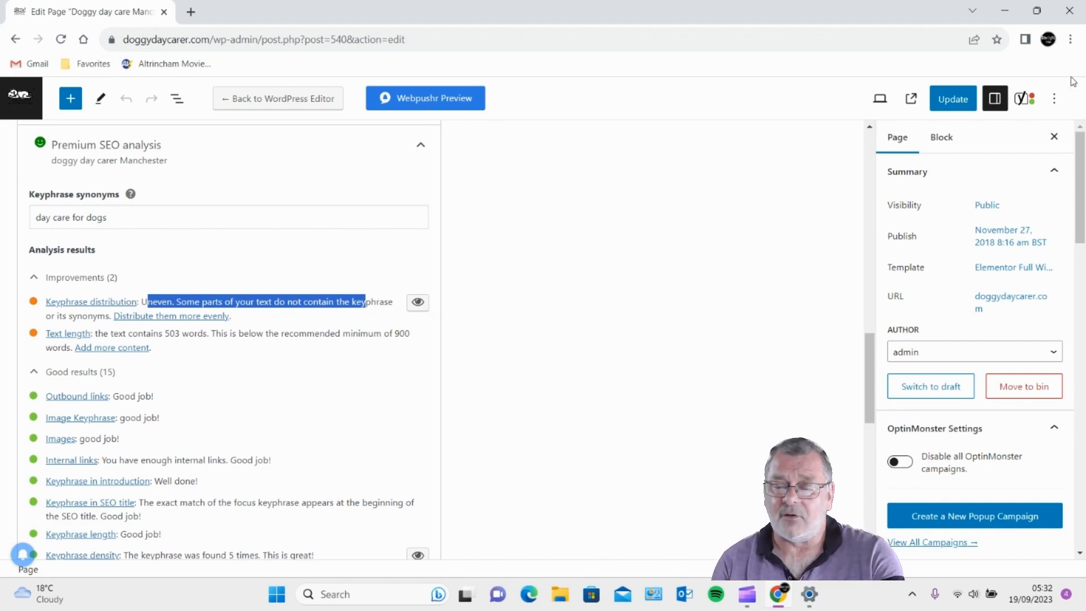
pyautogui.scroll(5, 530, 340)
pyautogui.scroll(10, 531, 340)
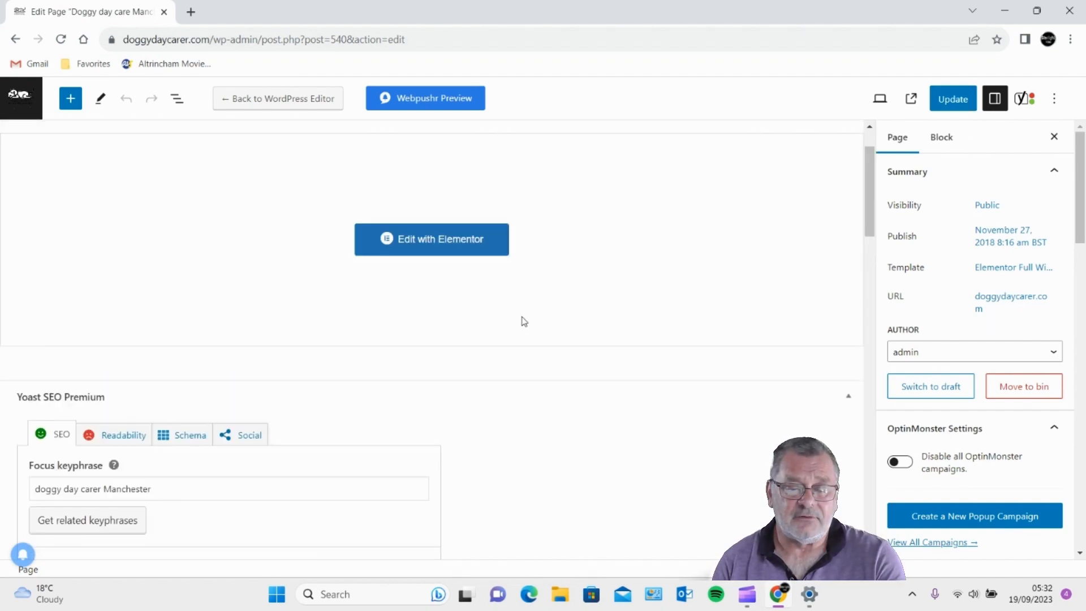
pyautogui.scroll(-15, 500, 347)
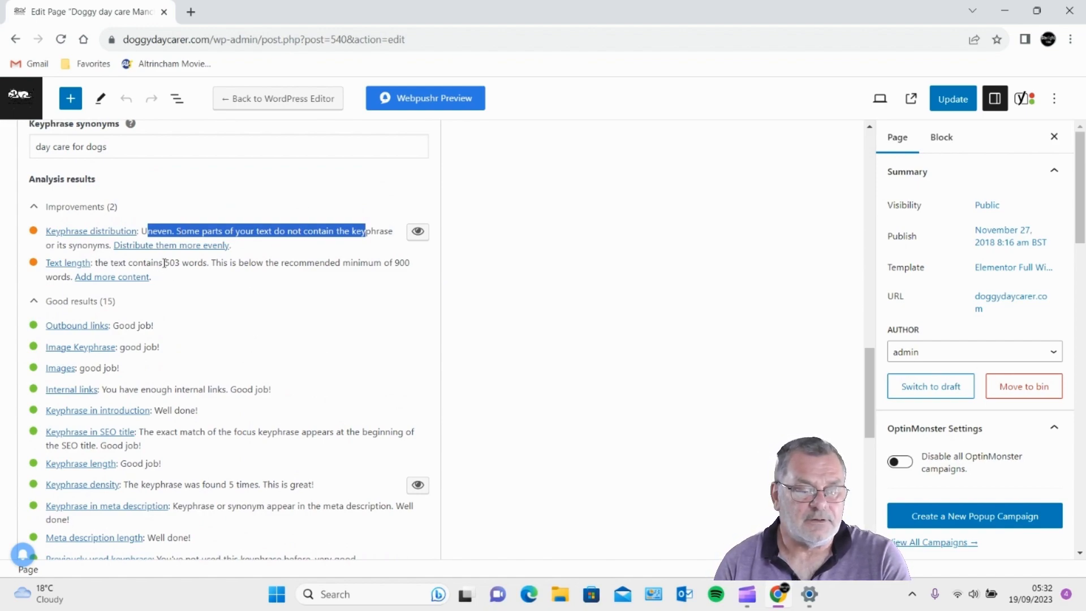
pyautogui.moveTo(129, 264); pyautogui.dragTo(305, 265)
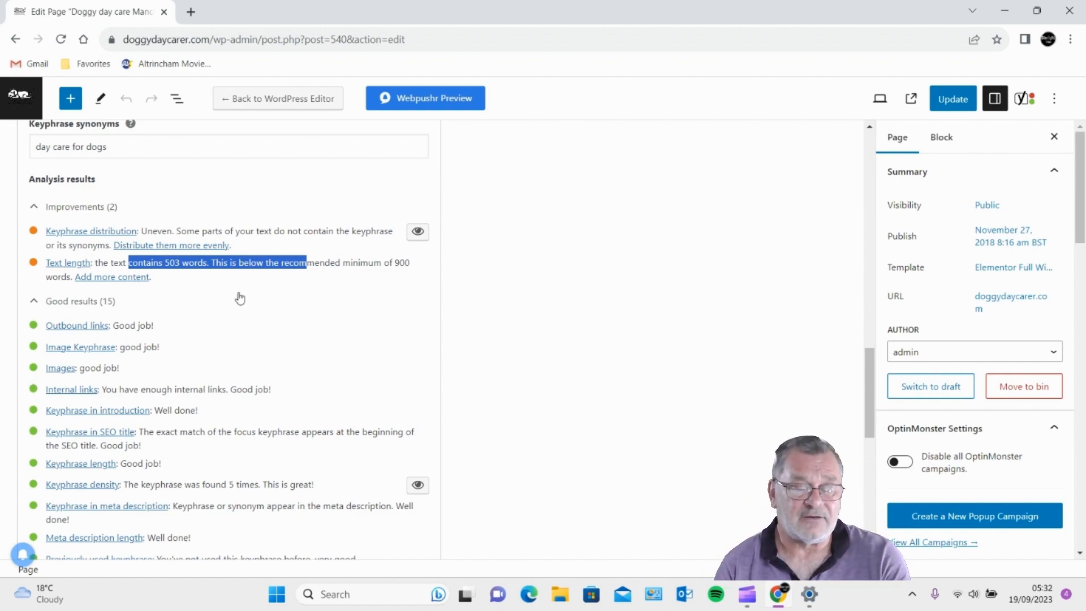
pyautogui.click(300, 270)
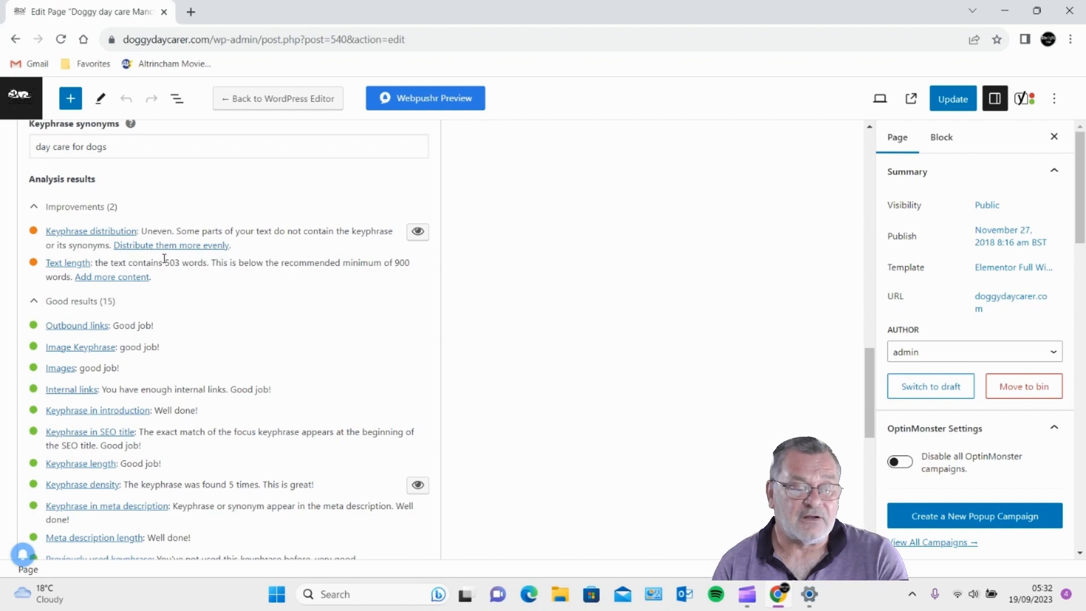
pyautogui.moveTo(164, 263); pyautogui.dragTo(309, 266)
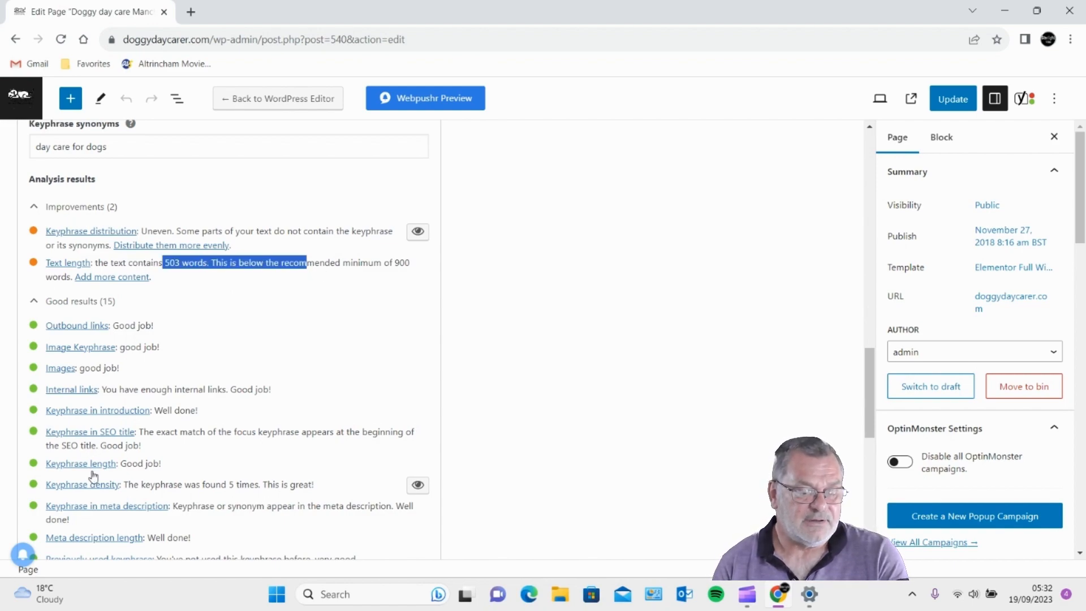
pyautogui.scroll(10, 94, 478)
pyautogui.scroll(6, 538, 136)
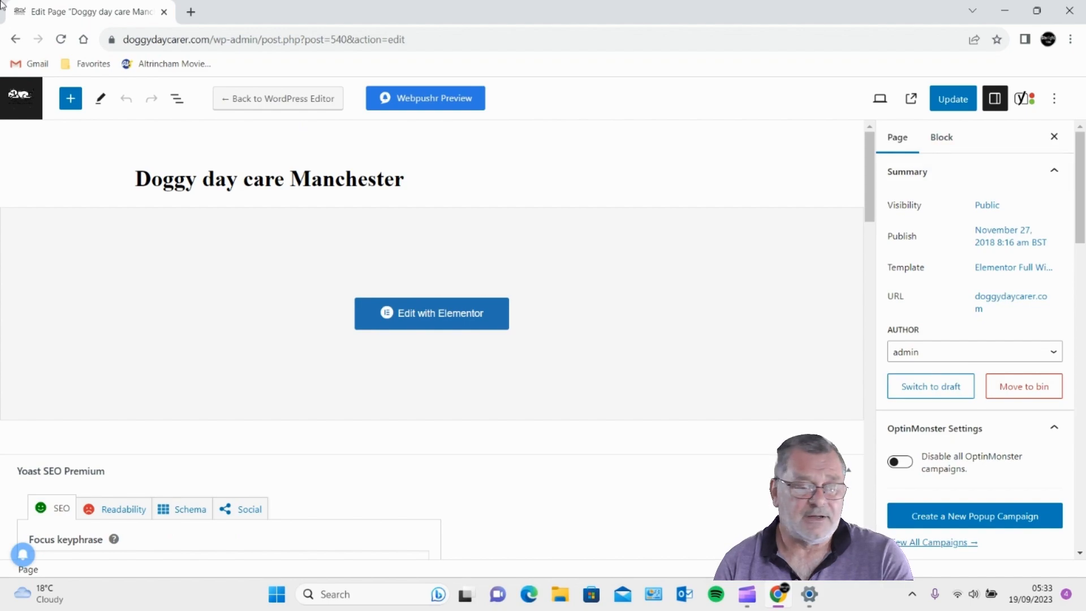
pyautogui.click(21, 97)
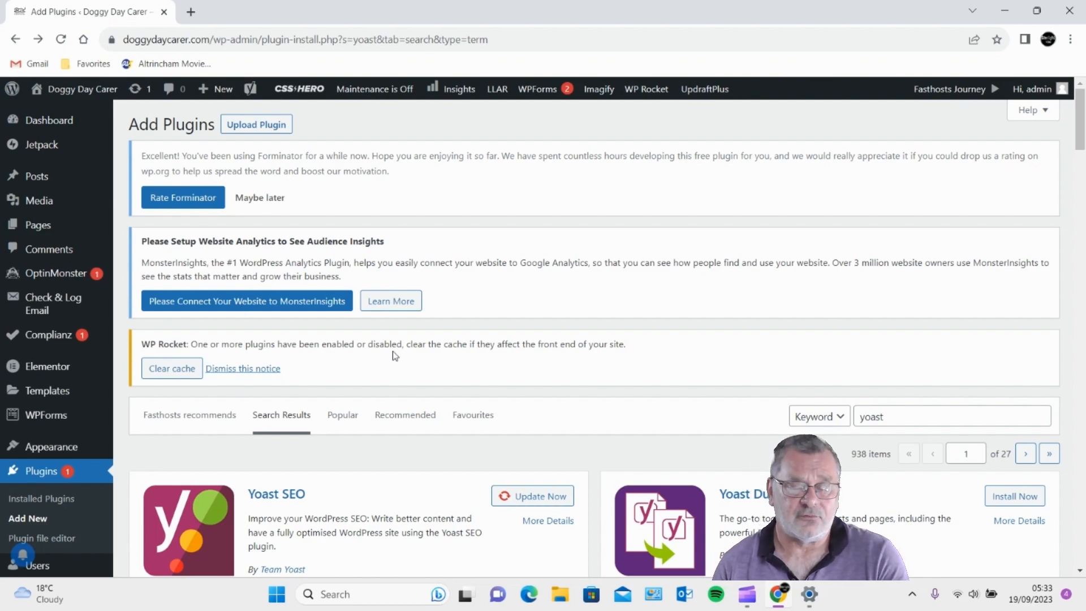
# - Scroll through the 'yoast' plugin results, including LiteSpeed Cache and Rank Math SEO
pyautogui.scroll(-5, 393, 351)
pyautogui.scroll(5, 23, 311)
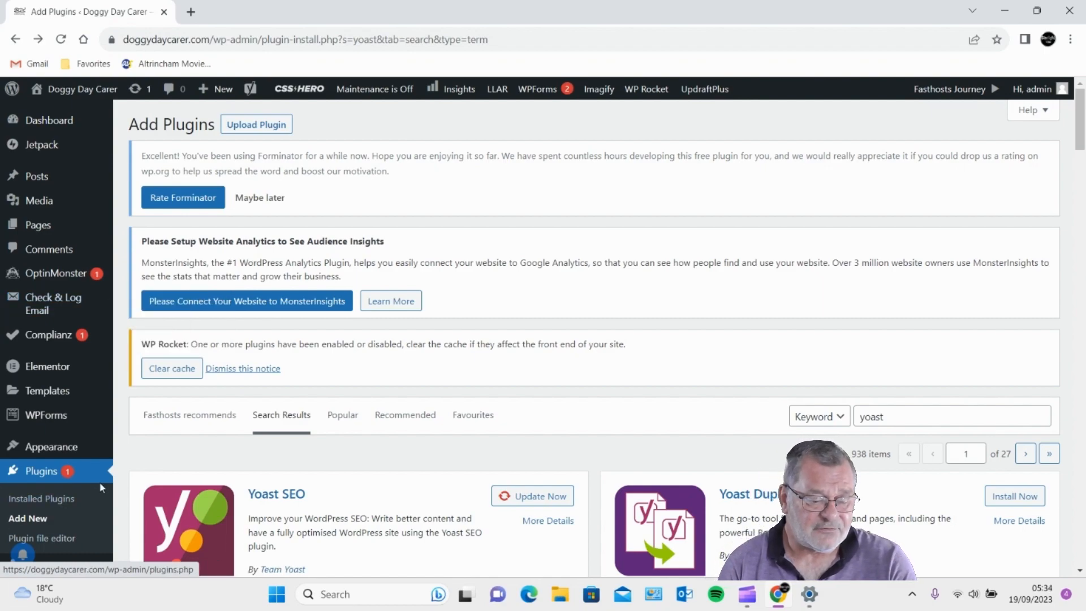
pyautogui.scroll(-5, 36, 444)
pyautogui.scroll(-5, 36, 447)
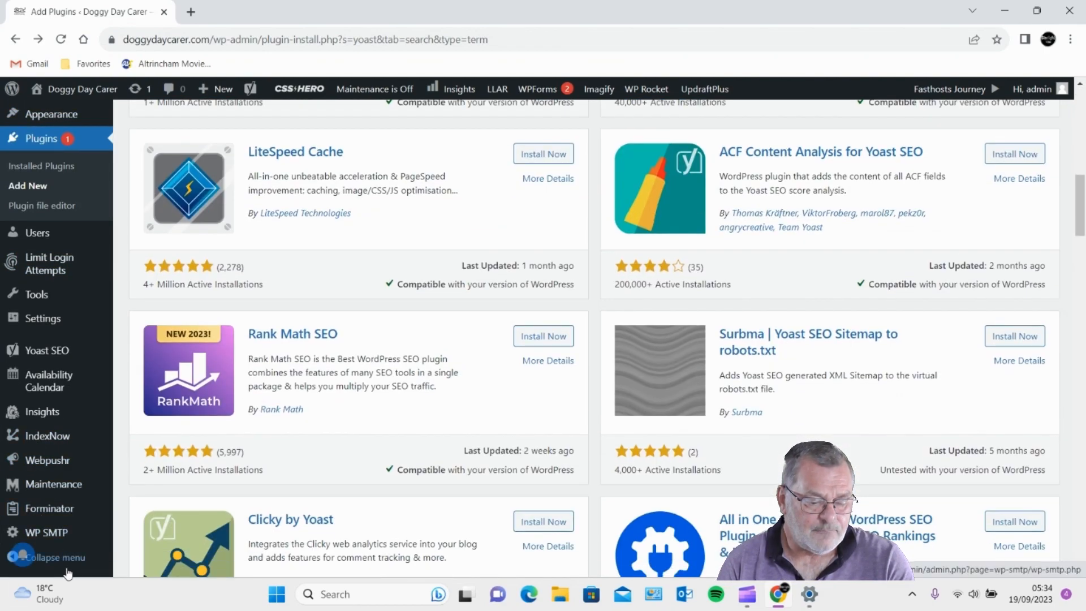
# - Open Yoast SEO Settings and confirm SEO and Readability analysis are enabled under Site features
pyautogui.moveTo(44, 534)
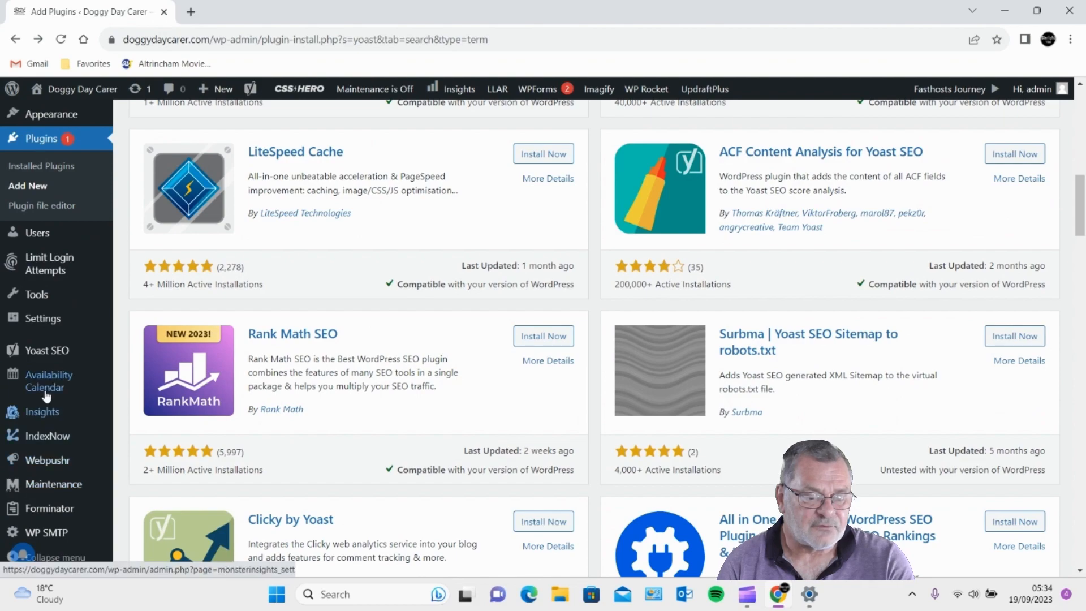
pyautogui.moveTo(54, 352)
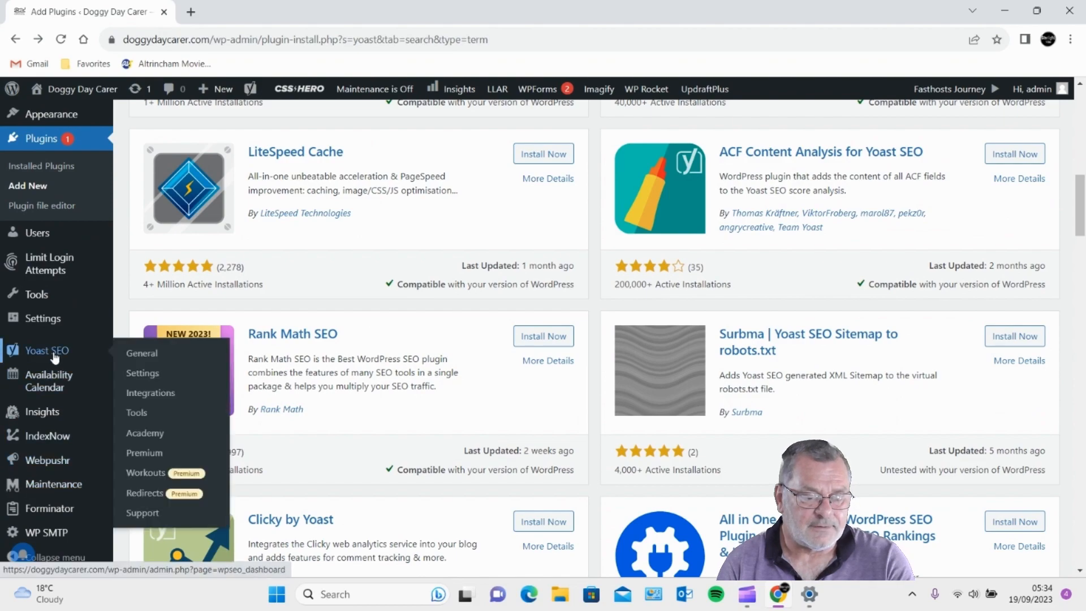
pyautogui.click(142, 373)
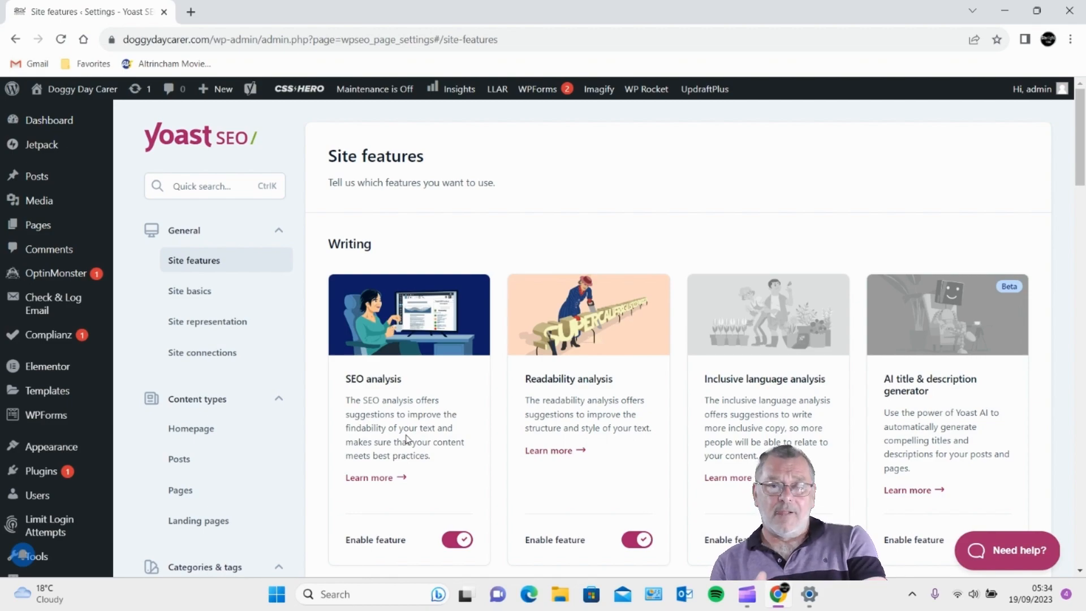
pyautogui.scroll(-5, 407, 439)
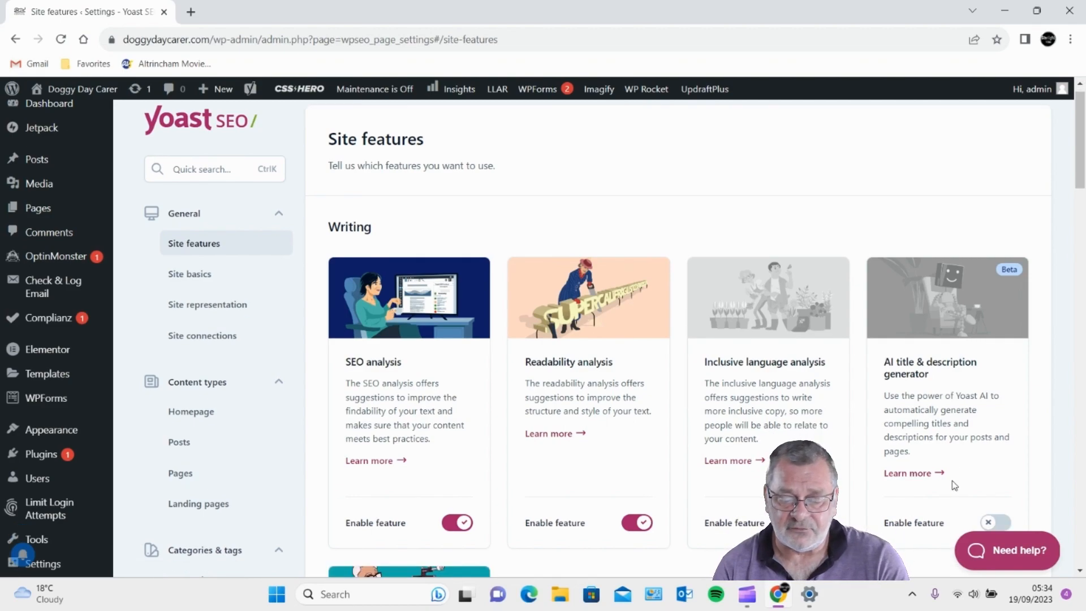
pyautogui.scroll(5, 1039, 440)
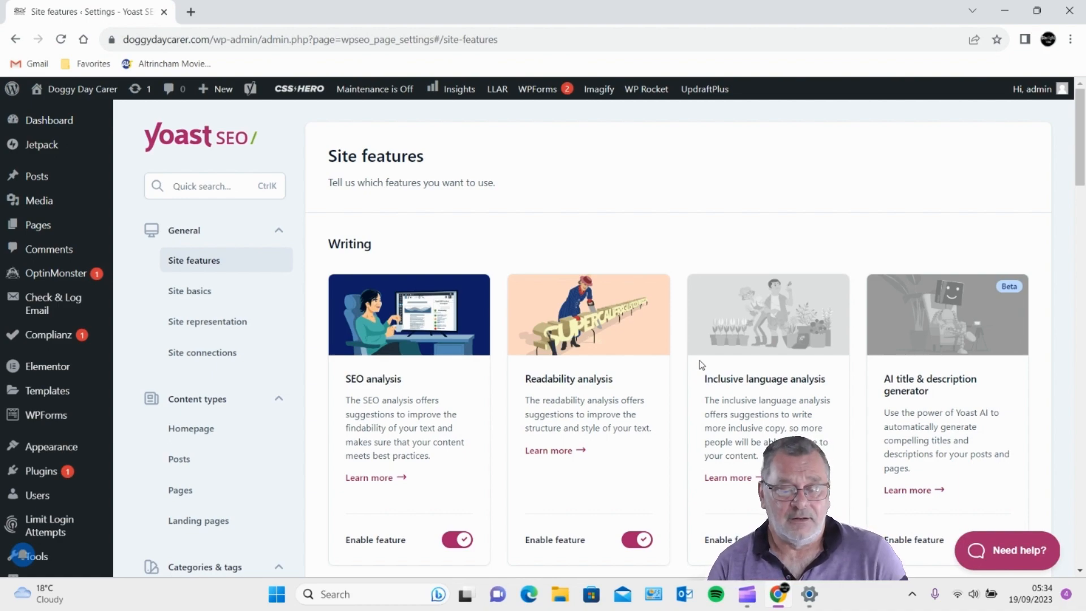
pyautogui.scroll(-8, 853, 514)
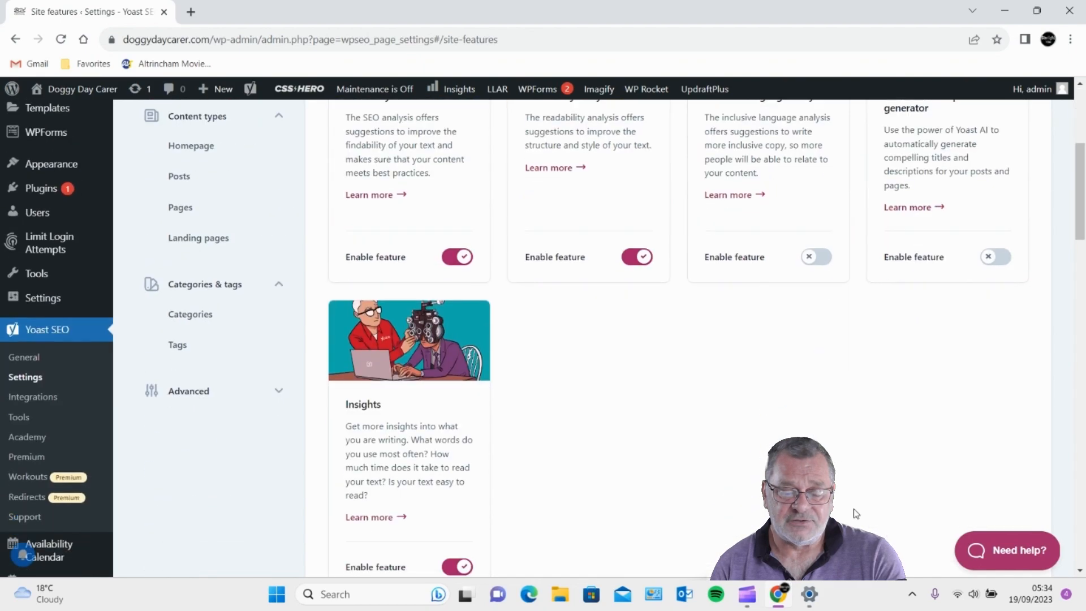
pyautogui.scroll(4, 888, 487)
pyautogui.scroll(5, 901, 463)
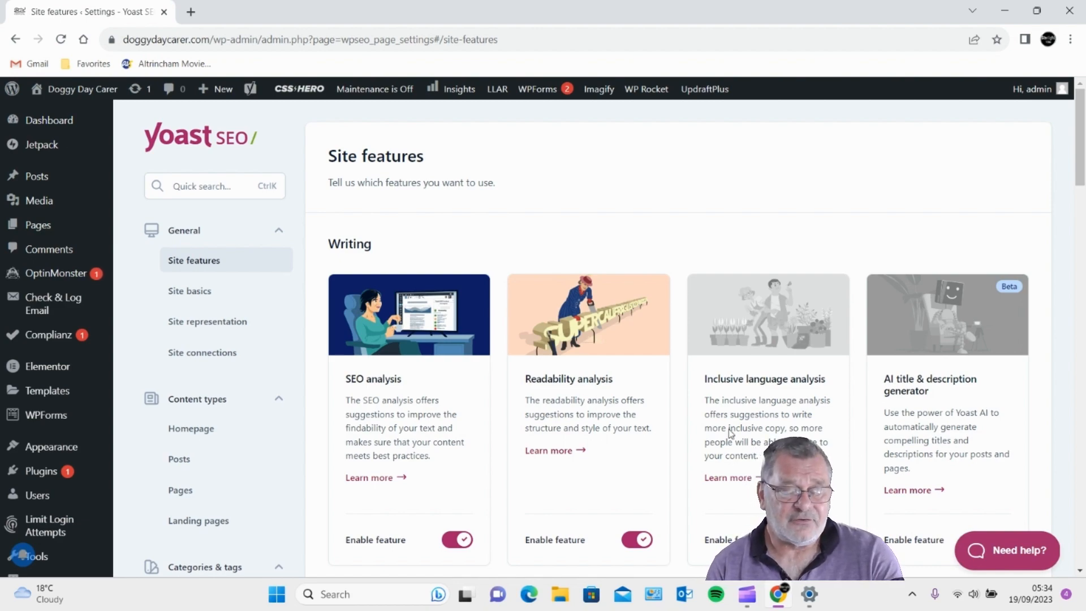
pyautogui.moveTo(39, 227)
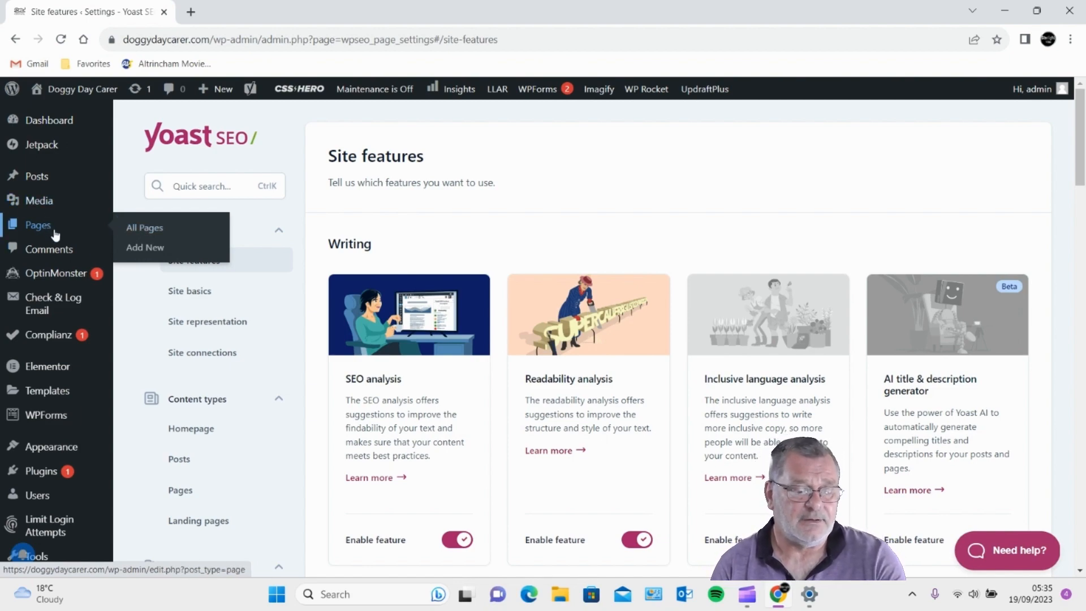
# - Edit Doggy day care Manchester and show Yoast readability results: 1 problem, 2 improvements, 4 good
pyautogui.click(146, 230)
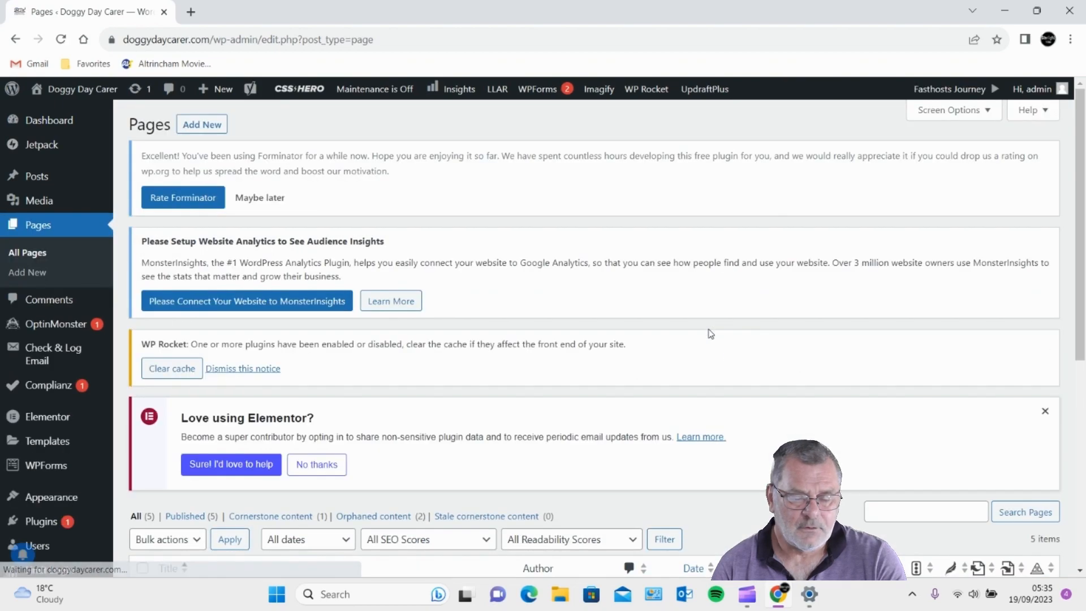
pyautogui.scroll(-5, 724, 339)
pyautogui.scroll(-1, 744, 350)
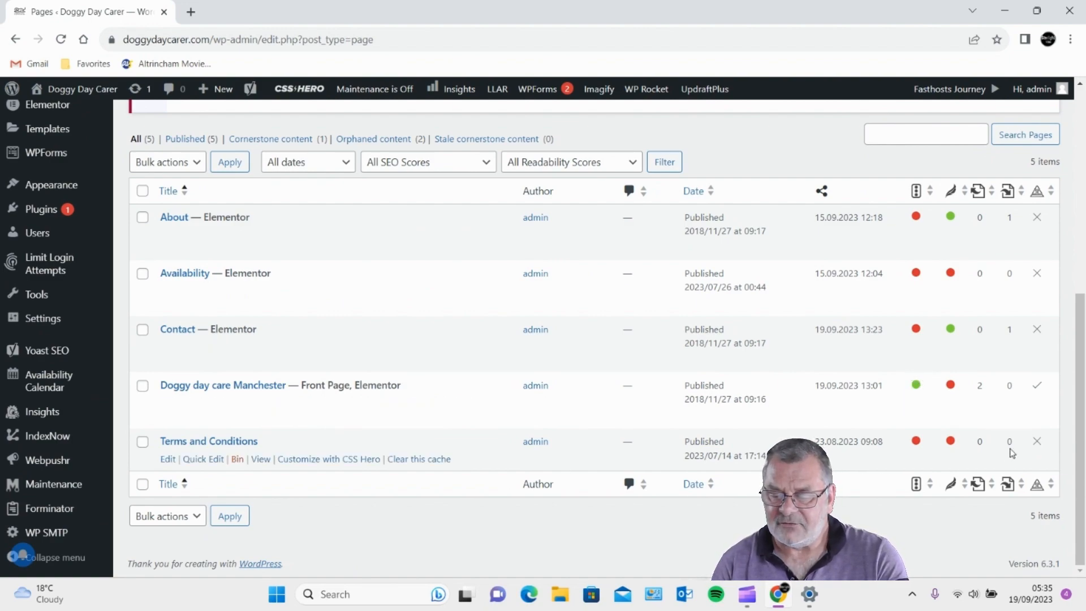
pyautogui.moveTo(953, 387)
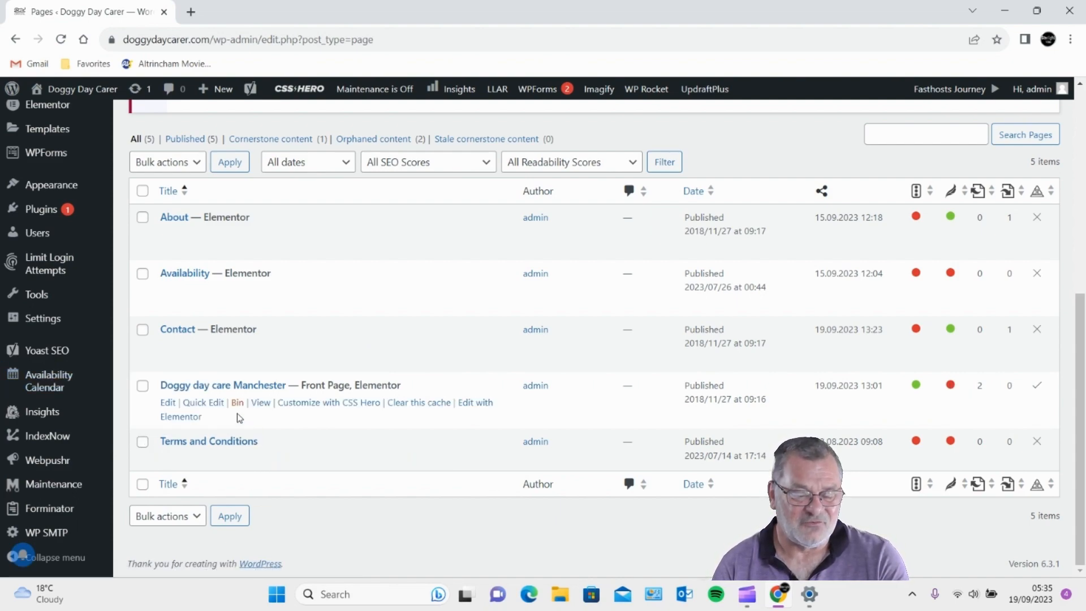
pyautogui.click(170, 404)
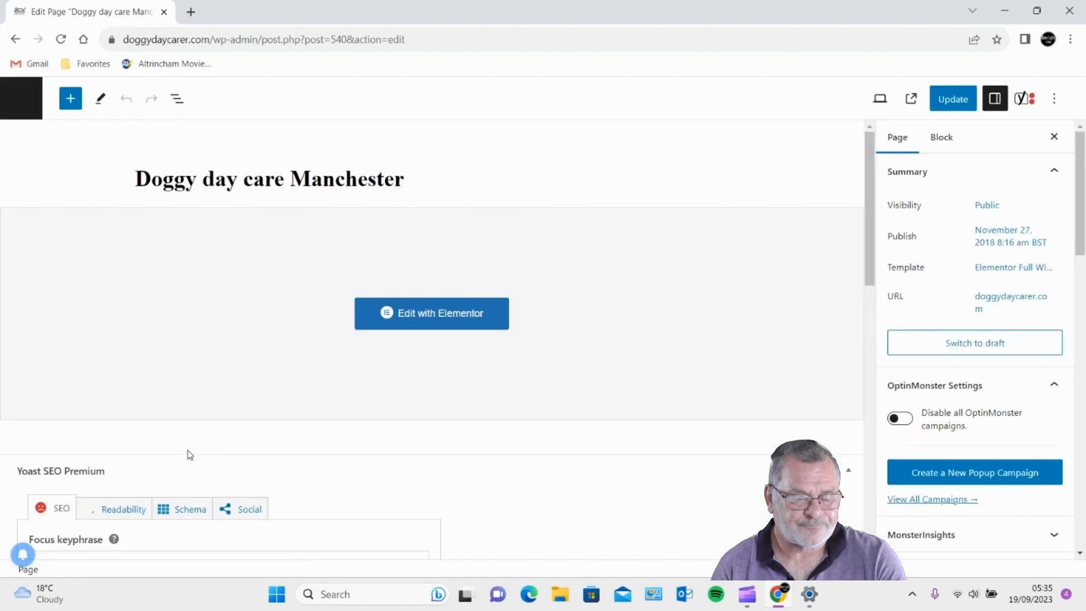
pyautogui.scroll(-5, 190, 455)
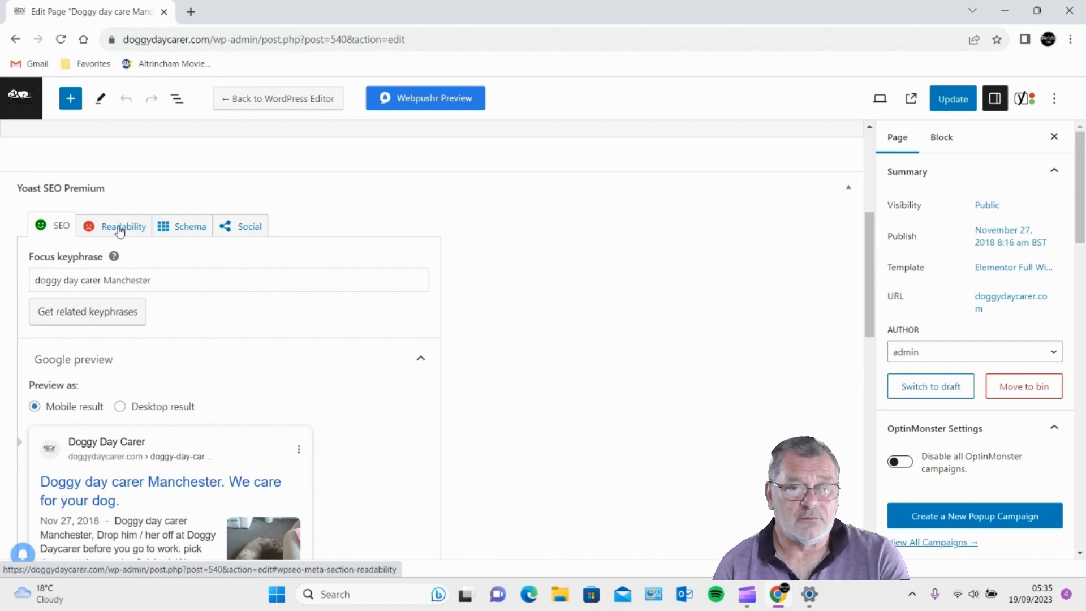
pyautogui.click(120, 229)
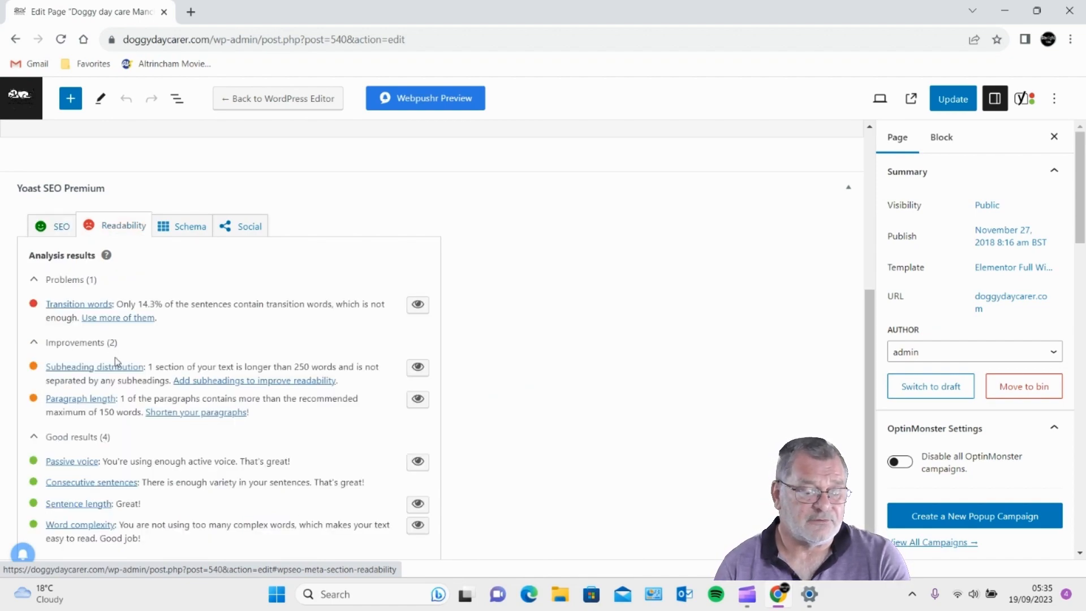
# - Highlight the transition-word, over-250-word section and paragraph-length readability remarks, then return to all pages
pyautogui.moveTo(156, 305); pyautogui.dragTo(289, 305)
pyautogui.moveTo(186, 367); pyautogui.dragTo(328, 366)
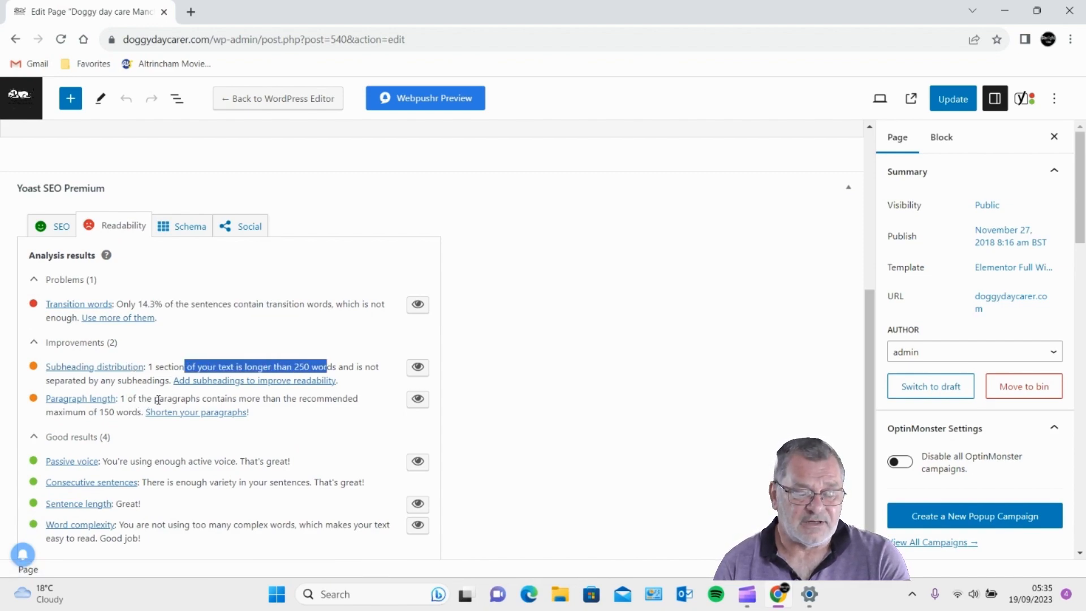
pyautogui.moveTo(157, 400); pyautogui.dragTo(298, 400)
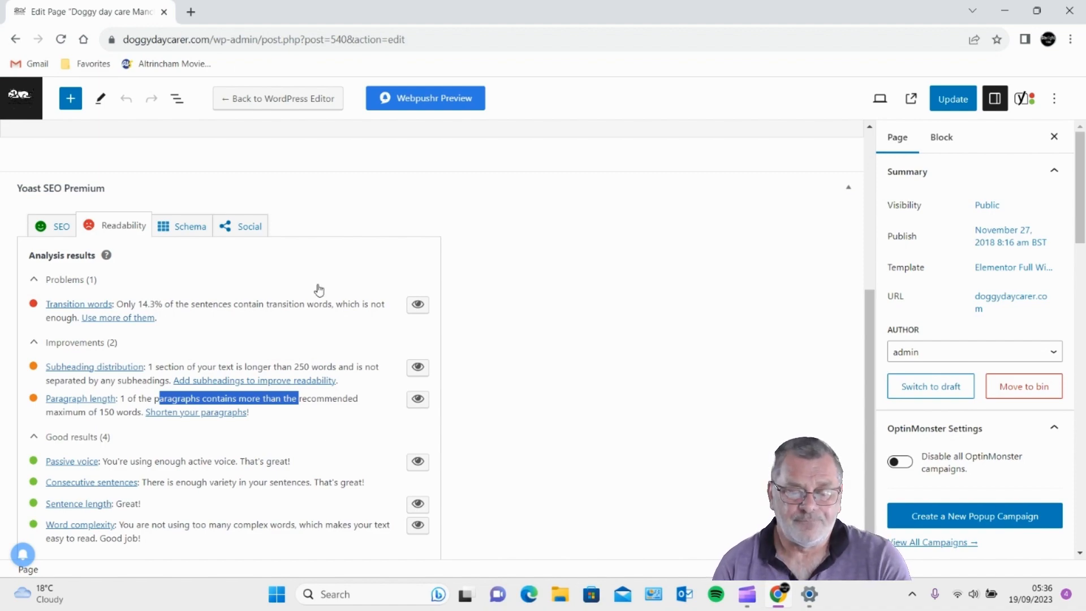
pyautogui.scroll(5, 318, 288)
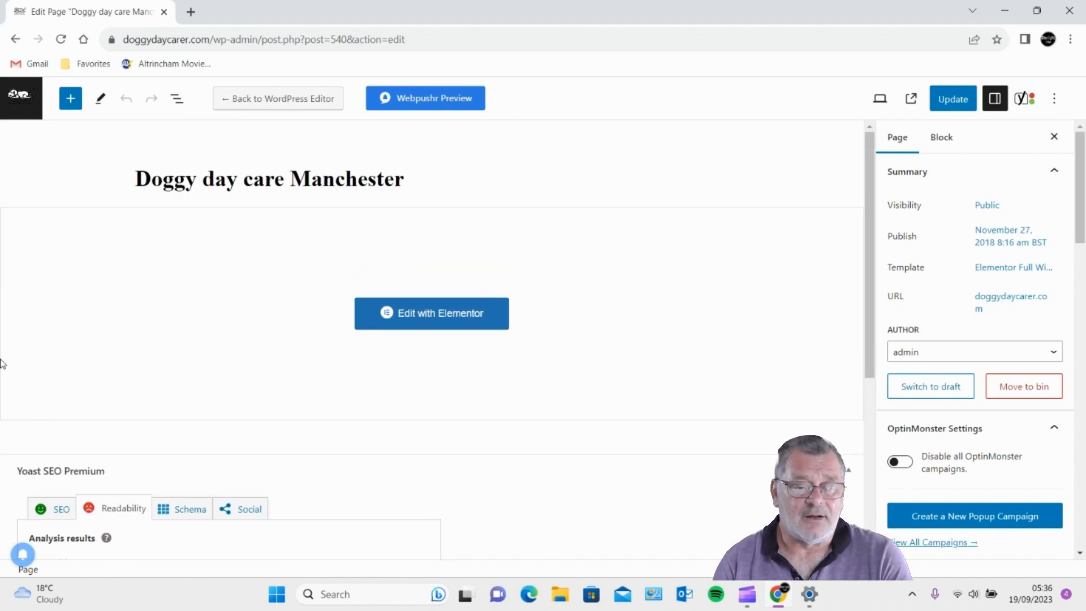
pyautogui.click(29, 95)
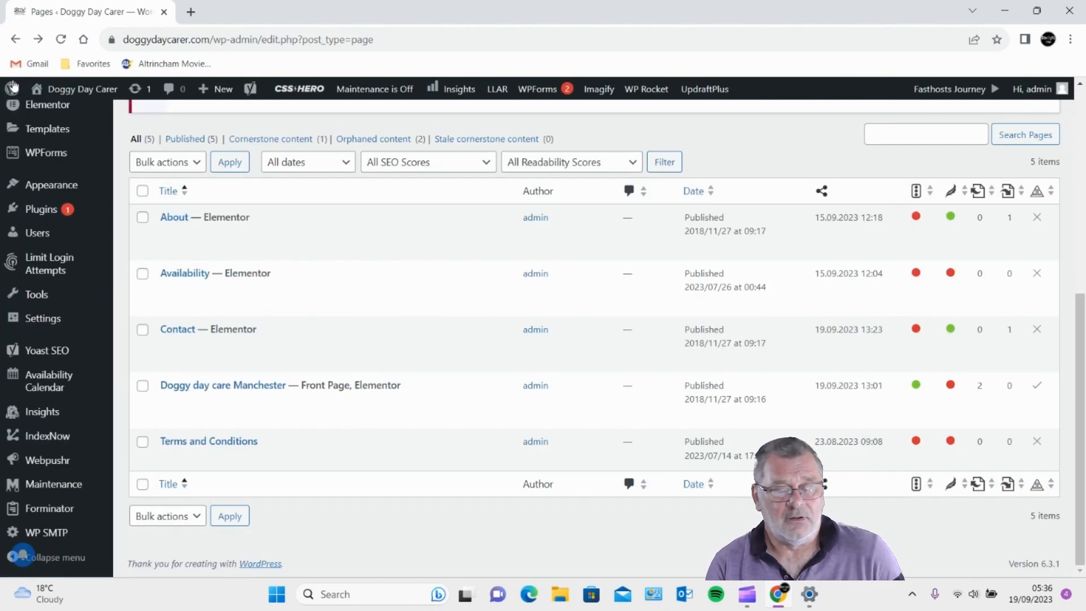
# - Return to the Pages list, where the Availability page shows red SEO and readability scores
pyautogui.moveTo(467, 294)
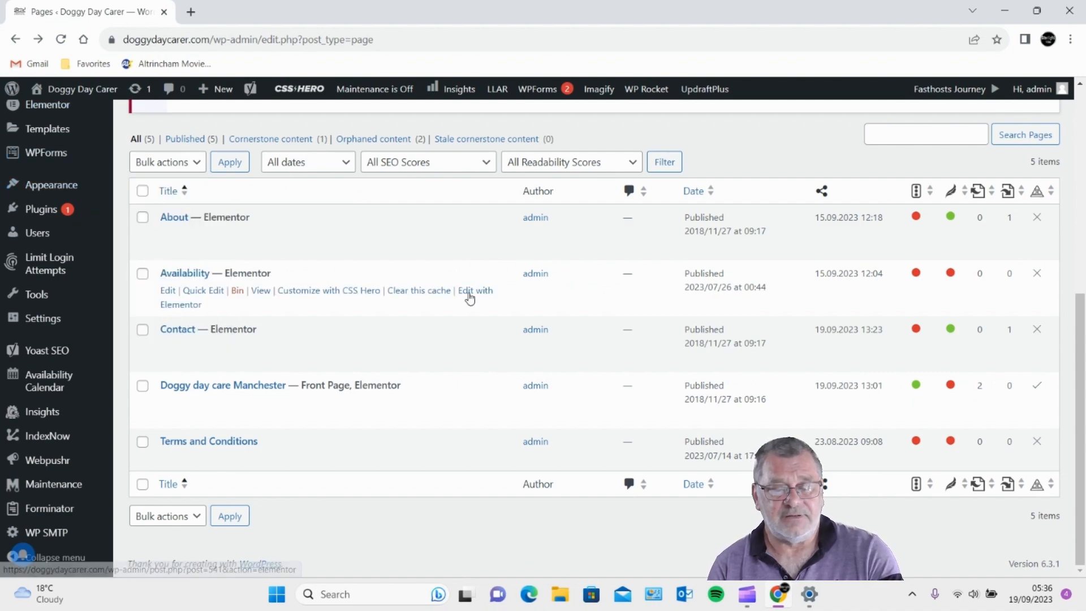